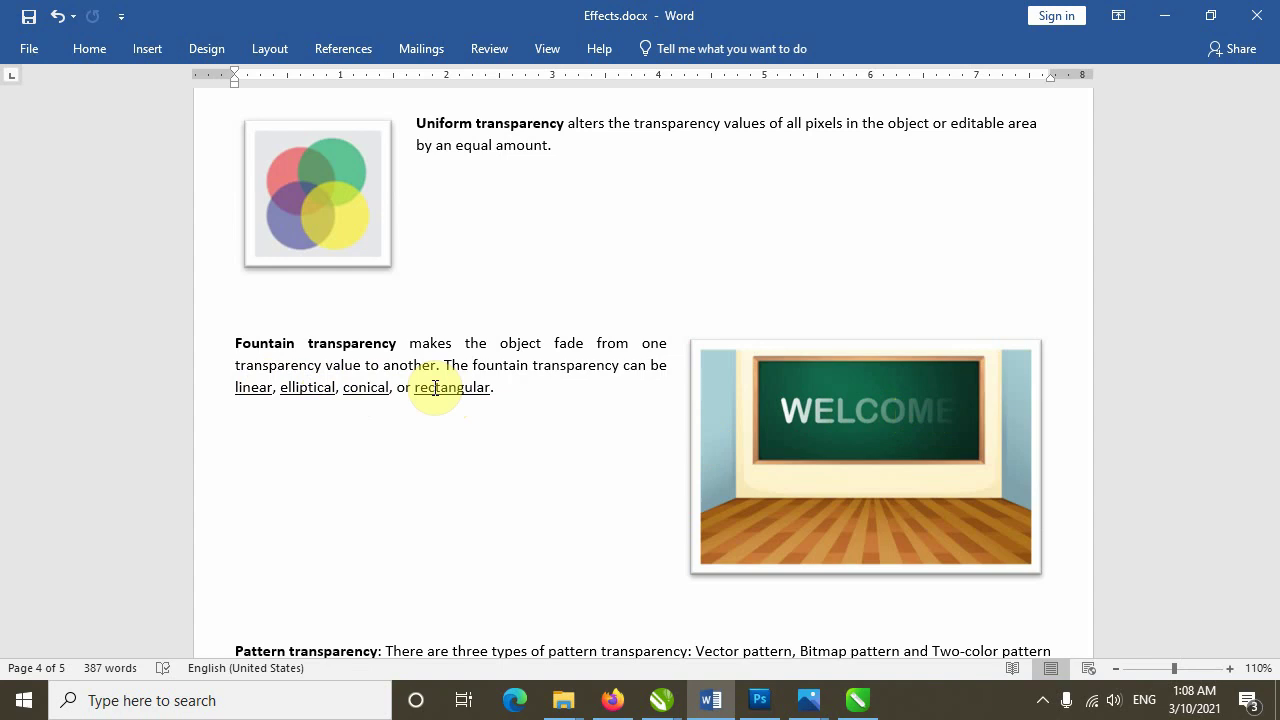
# Read through the document's pattern transparency section, including the vector, bitmap and two-color examples
pyautogui.scroll(-10, 440, 385)
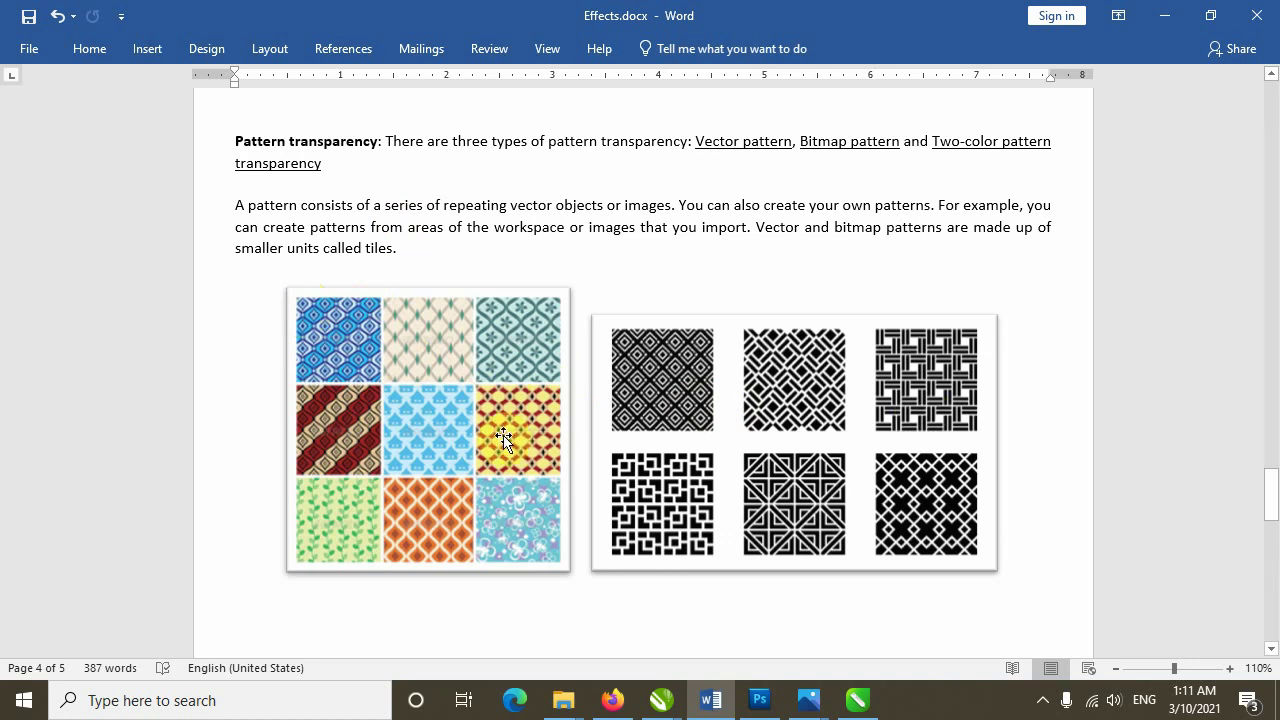
pyautogui.scroll(-10, 505, 438)
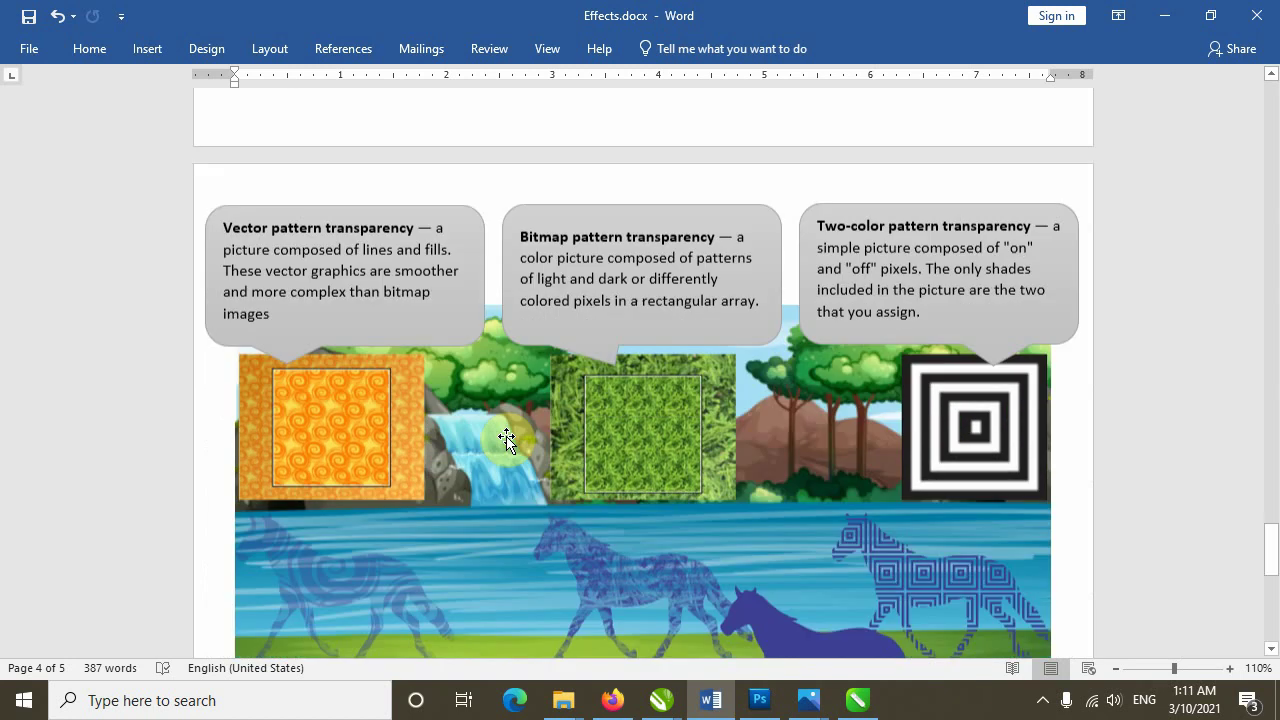
pyautogui.scroll(-2, 506, 438)
pyautogui.moveTo(1266, 548); pyautogui.dragTo(1266, 558)
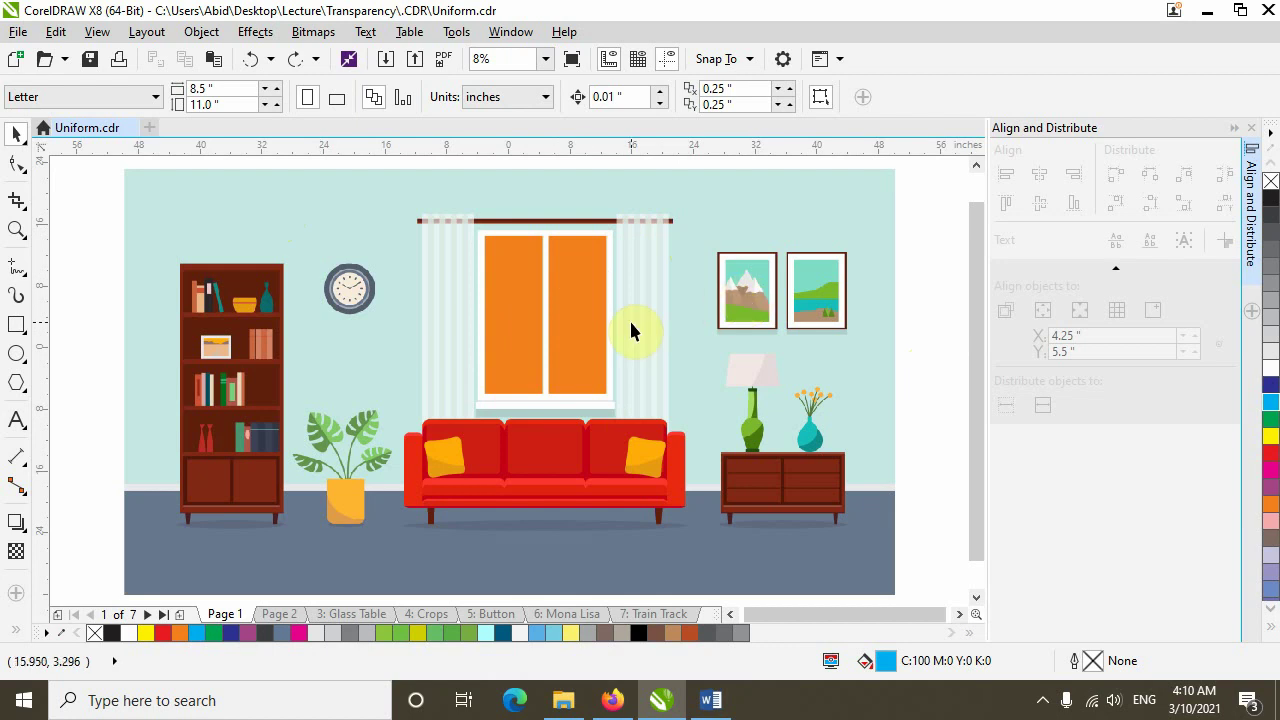
# Move the room picture away from the window scene and pull both orange rectangles off the landscape picture
pyautogui.moveTo(708, 210); pyautogui.dragTo(551, 210)
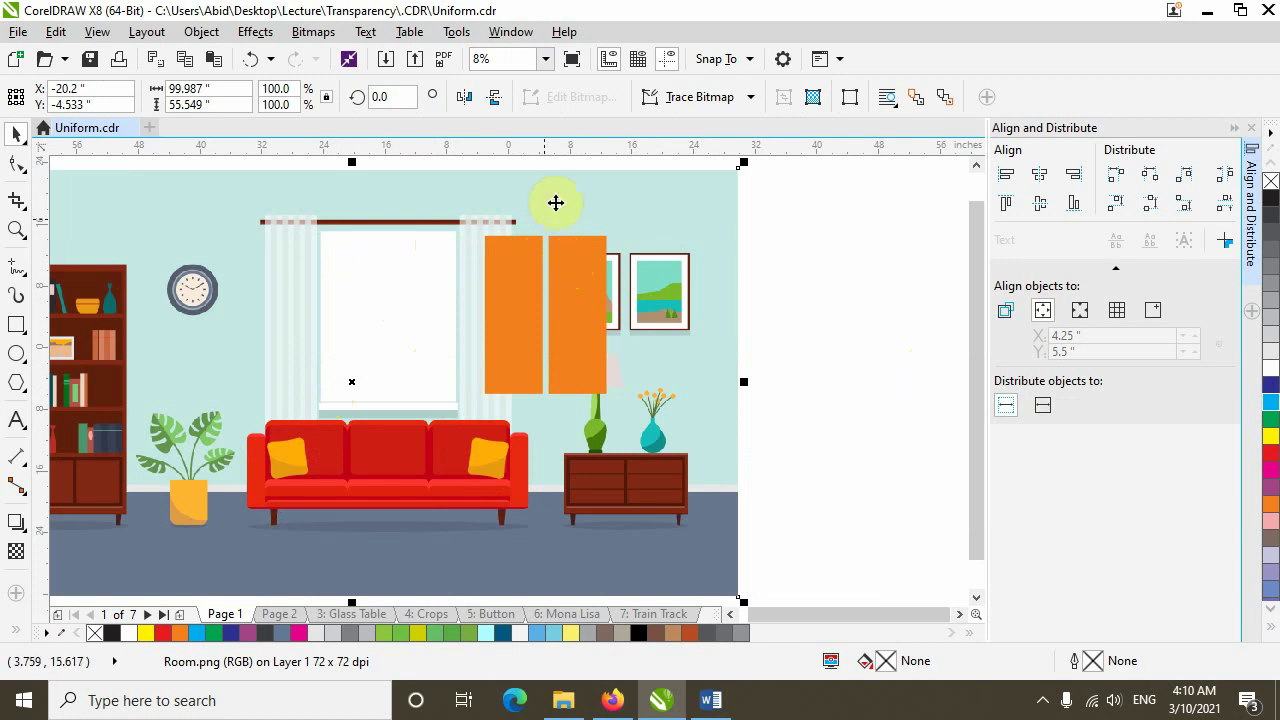
pyautogui.moveTo(554, 200); pyautogui.dragTo(440, 453)
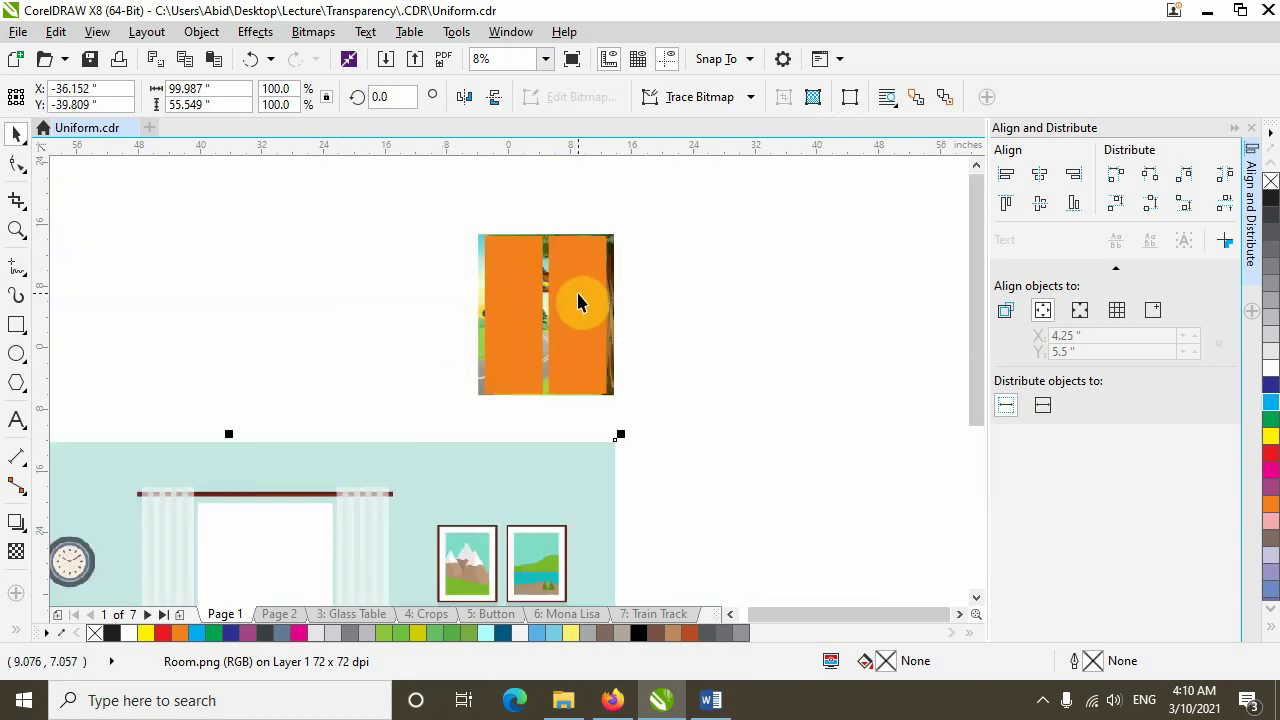
pyautogui.moveTo(577, 297); pyautogui.dragTo(678, 292)
pyautogui.click(527, 312)
pyautogui.moveTo(444, 290); pyautogui.dragTo(446, 291)
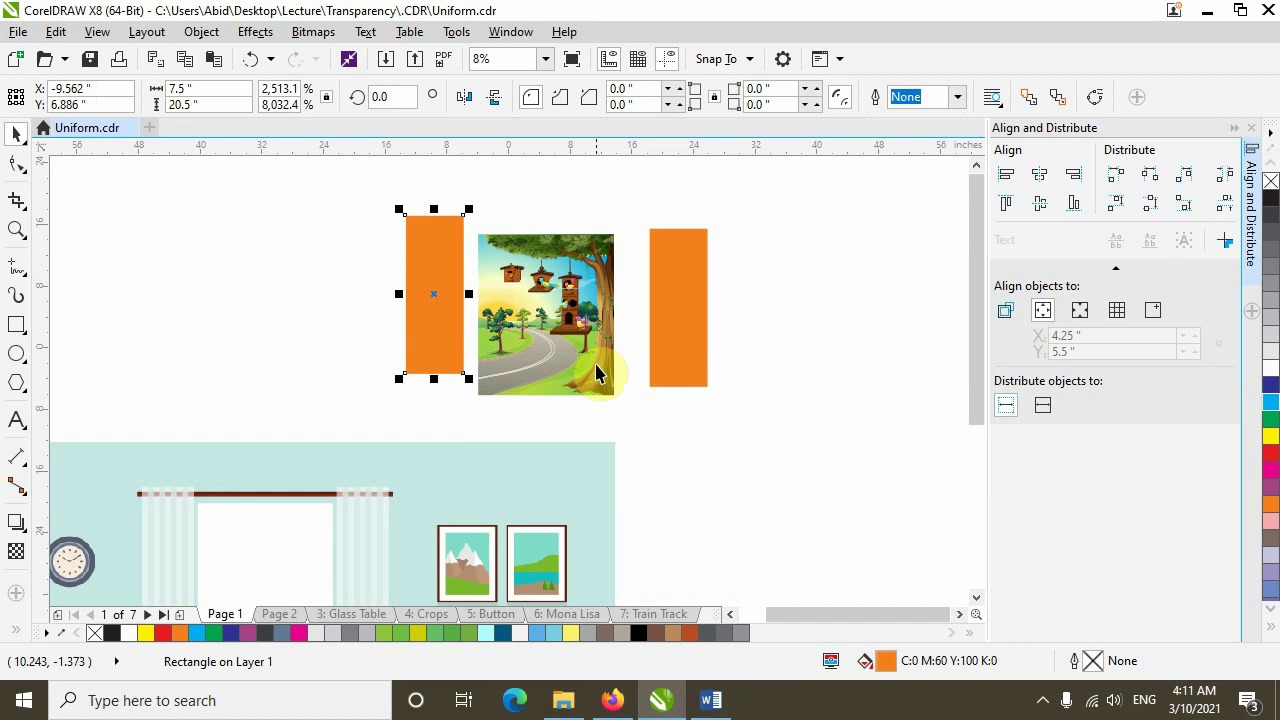
# Undo the moves of the room picture and the two orange rectangles
pyautogui.click(55, 32)
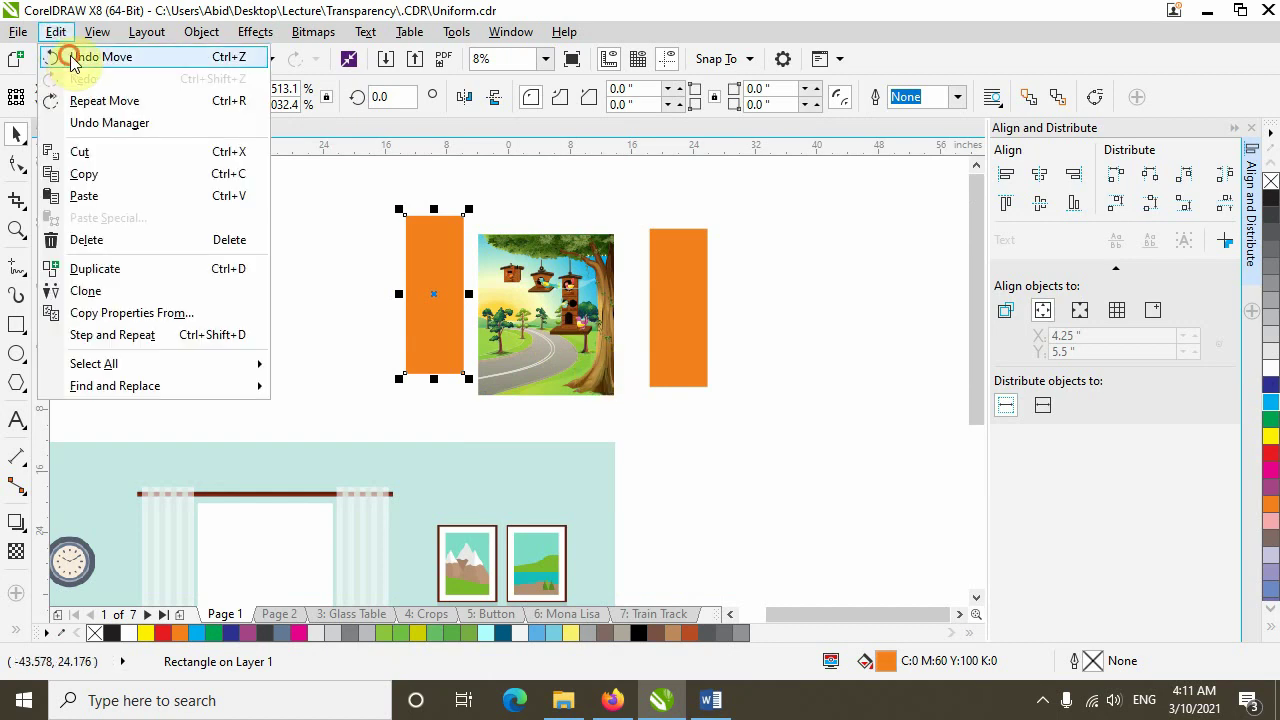
pyautogui.click(70, 57)
pyautogui.click(55, 32)
pyautogui.click(70, 57)
pyautogui.click(55, 32)
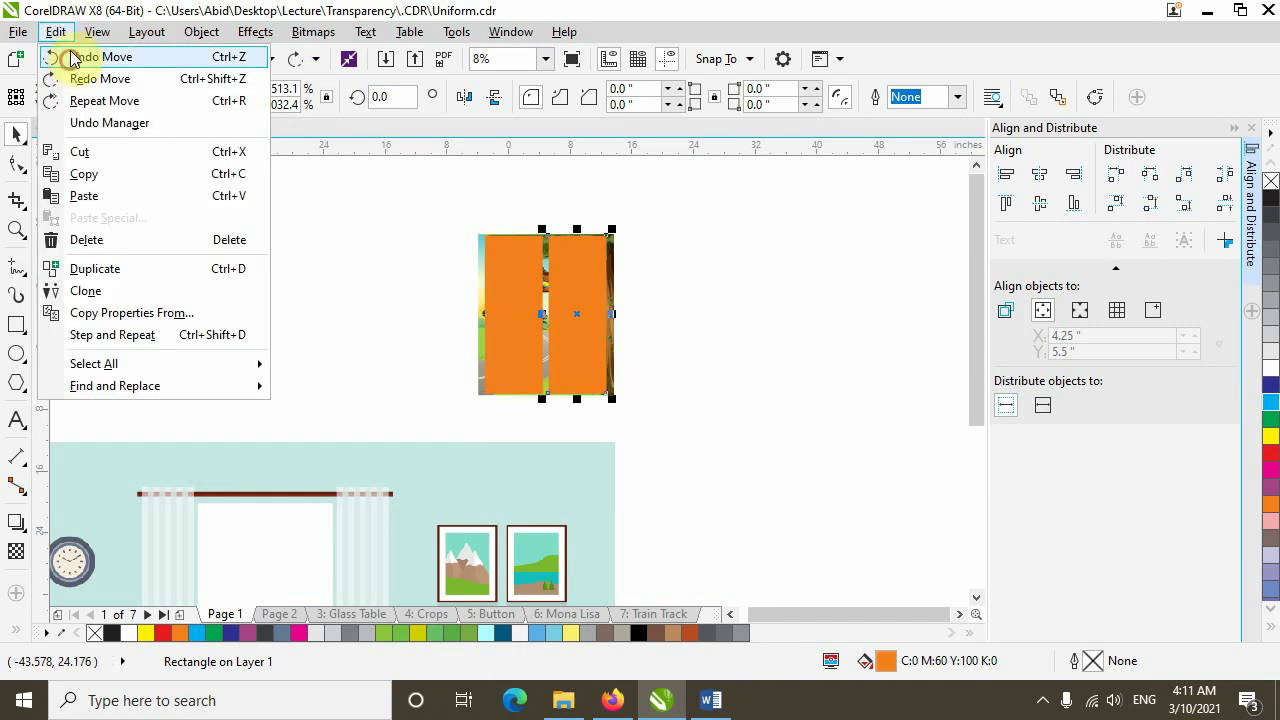
pyautogui.click(70, 57)
pyautogui.click(55, 32)
pyautogui.click(70, 57)
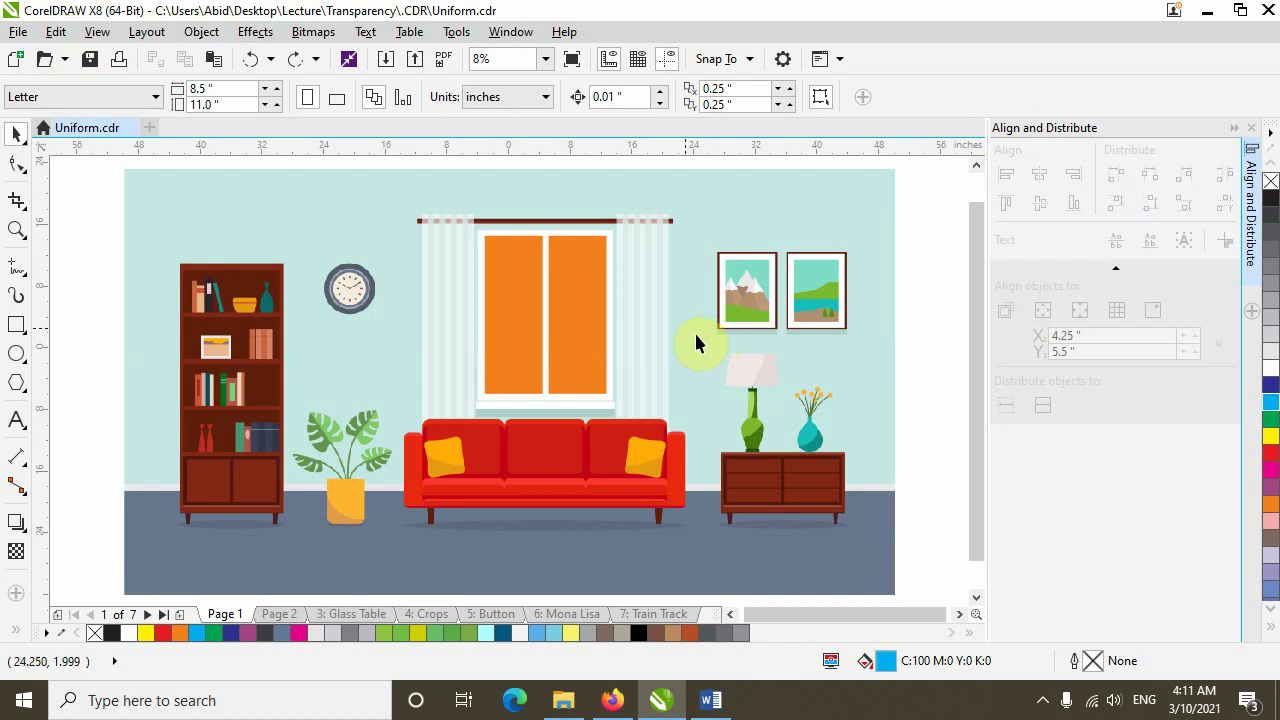
# Apply a uniform transparency of 50 to the orange rectangle covering the left window pane
pyautogui.click(512, 283)
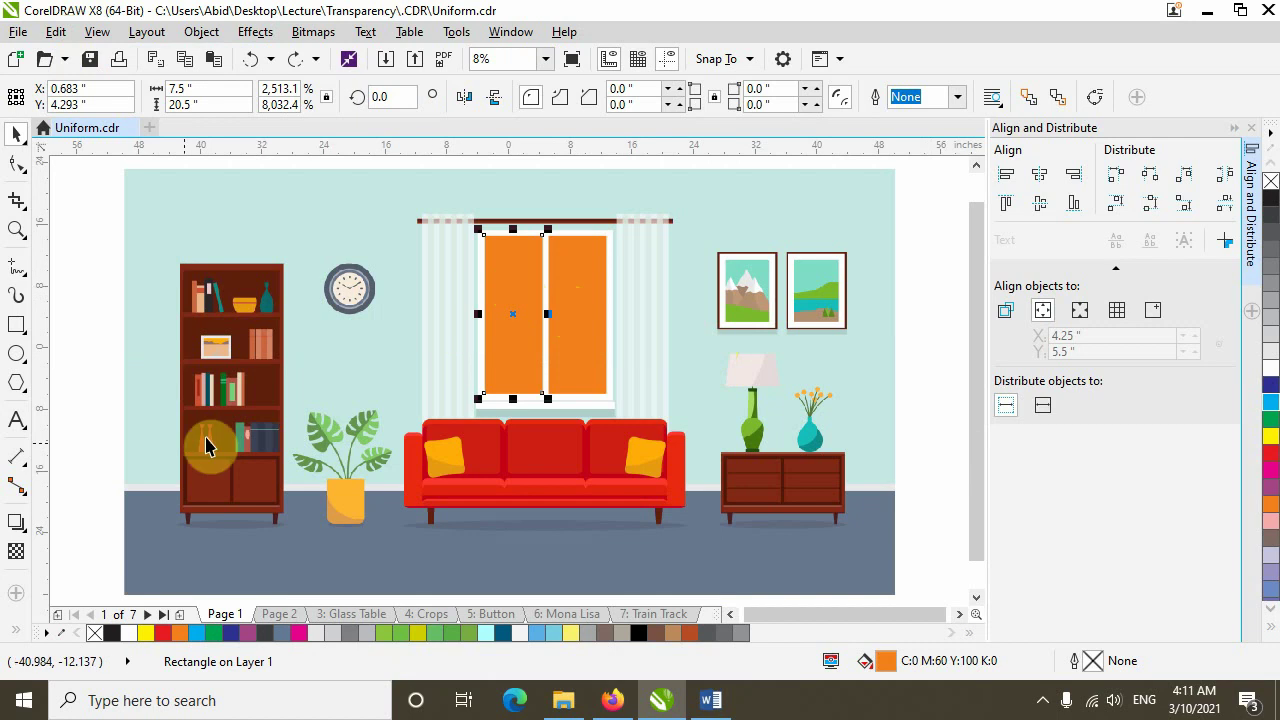
pyautogui.click(15, 553)
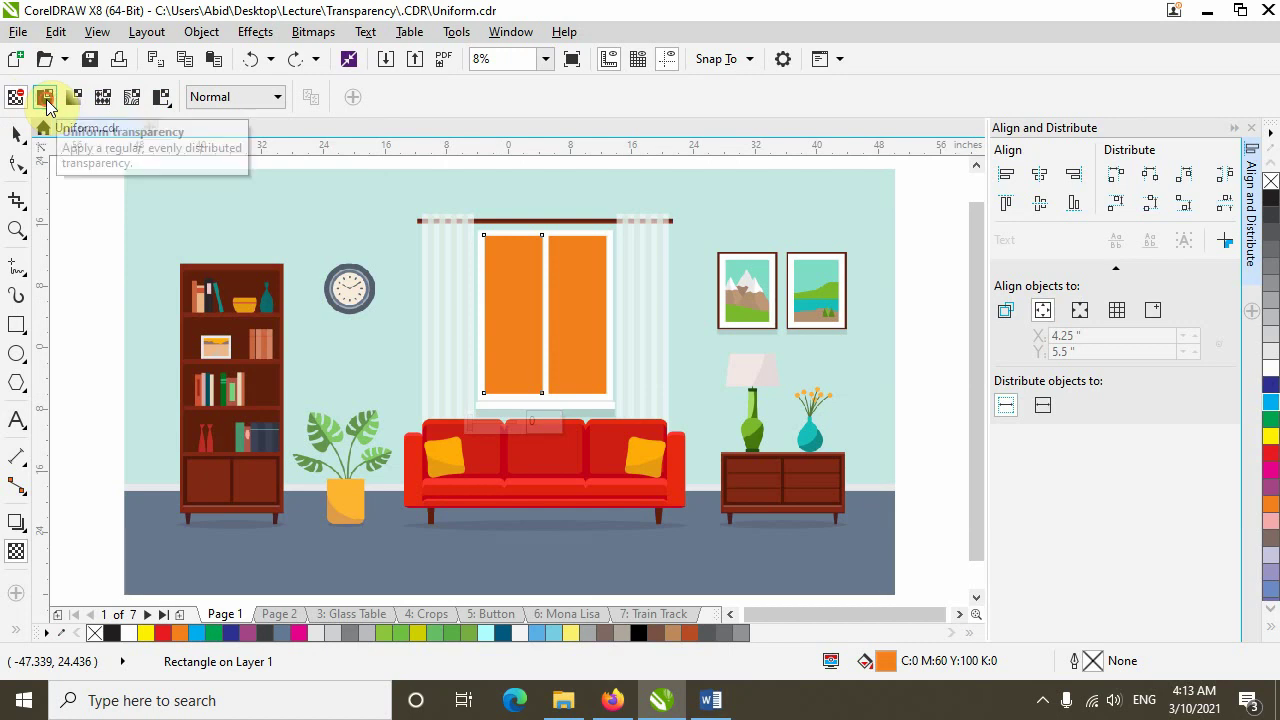
pyautogui.click(45, 97)
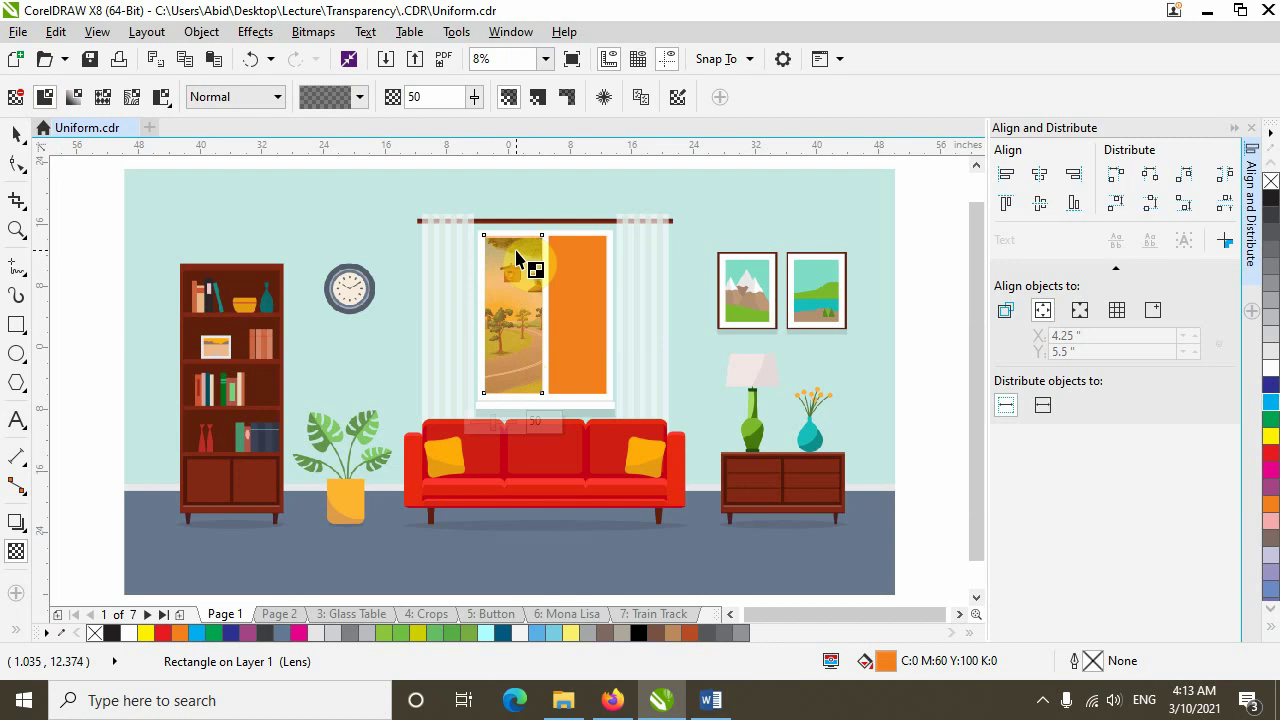
# Try a transparency of 80 on the left window pane, and set it back to 50
pyautogui.scroll(2, 515, 260)
pyautogui.scroll(-1, 545, 370)
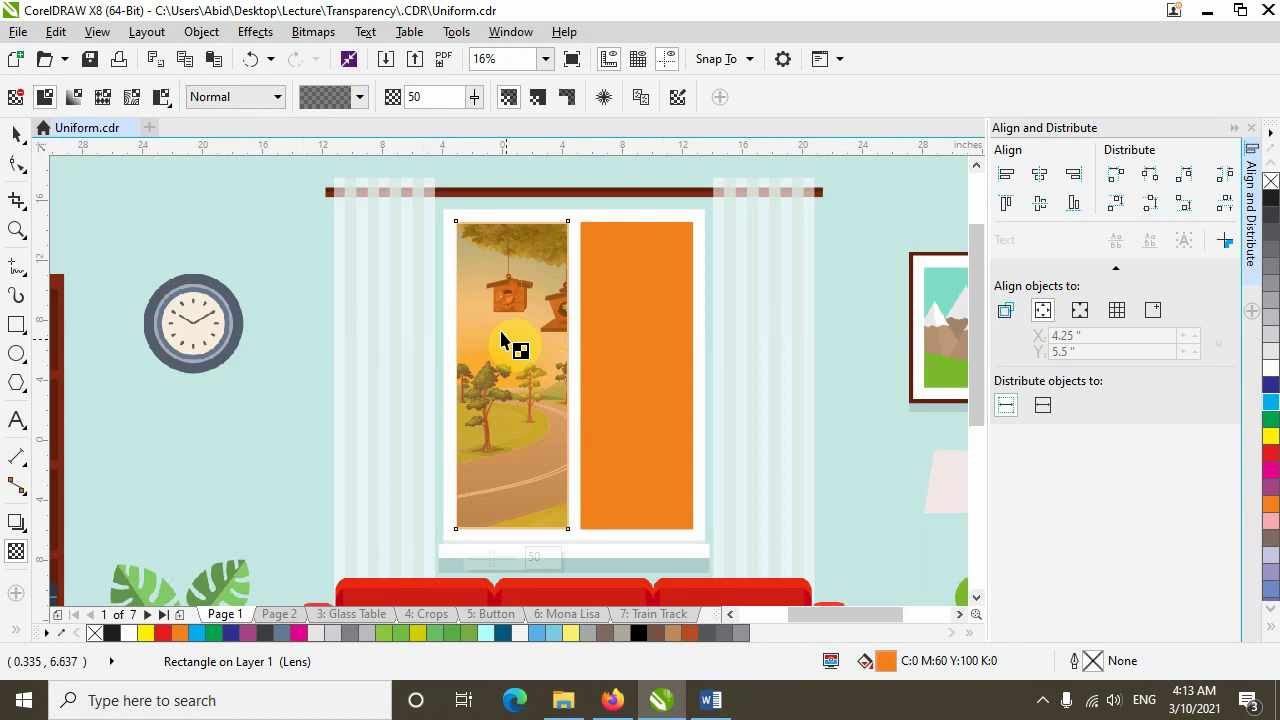
pyautogui.doubleClick(425, 96)
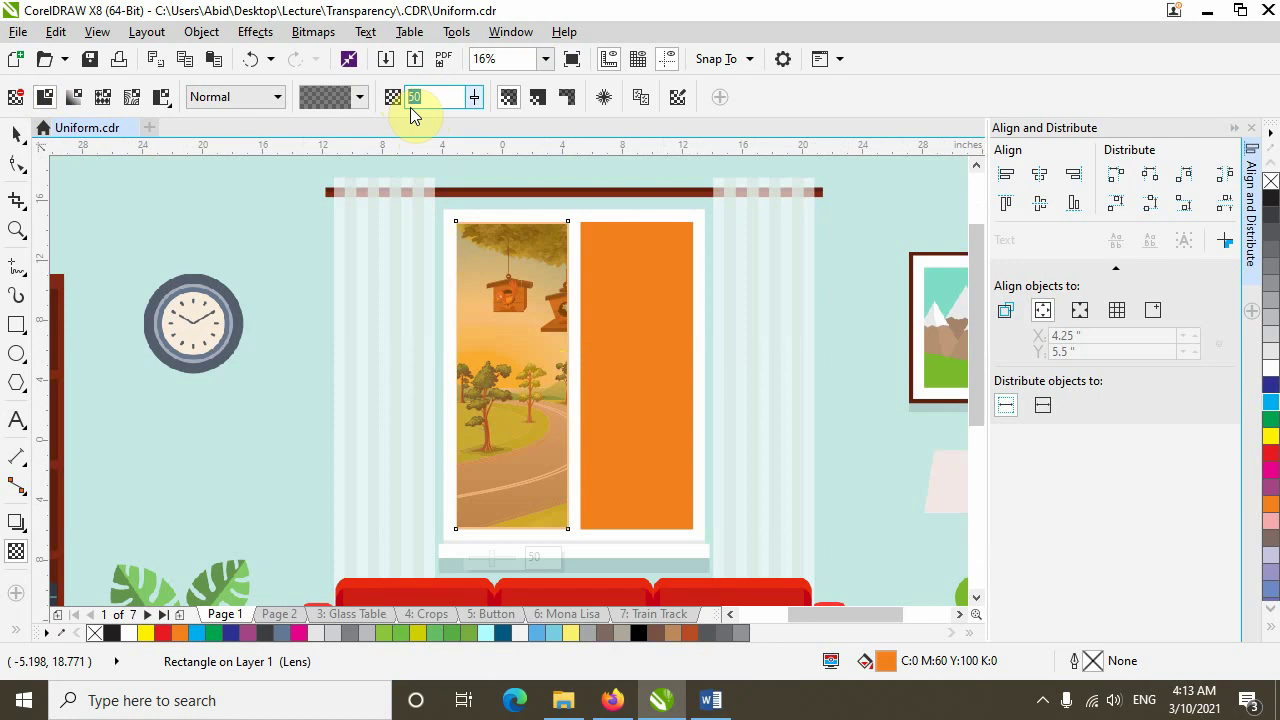
pyautogui.write('8')
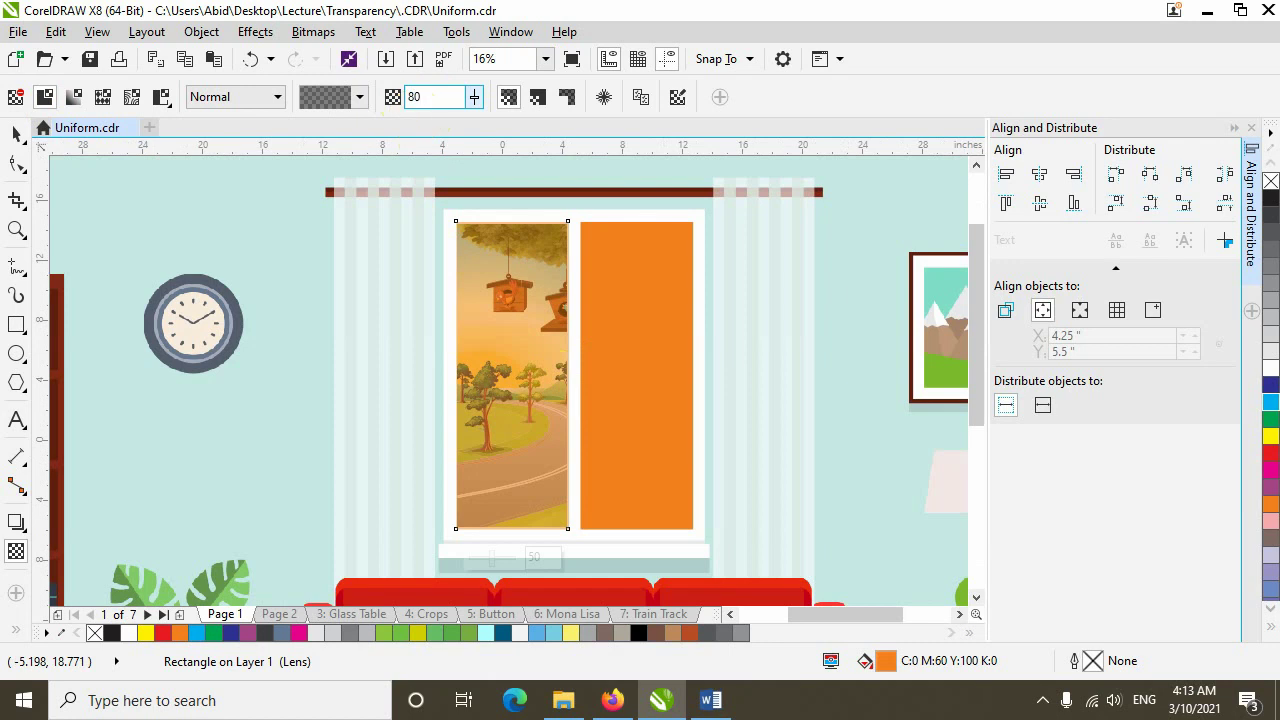
pyautogui.write('0')
pyautogui.press('Return')
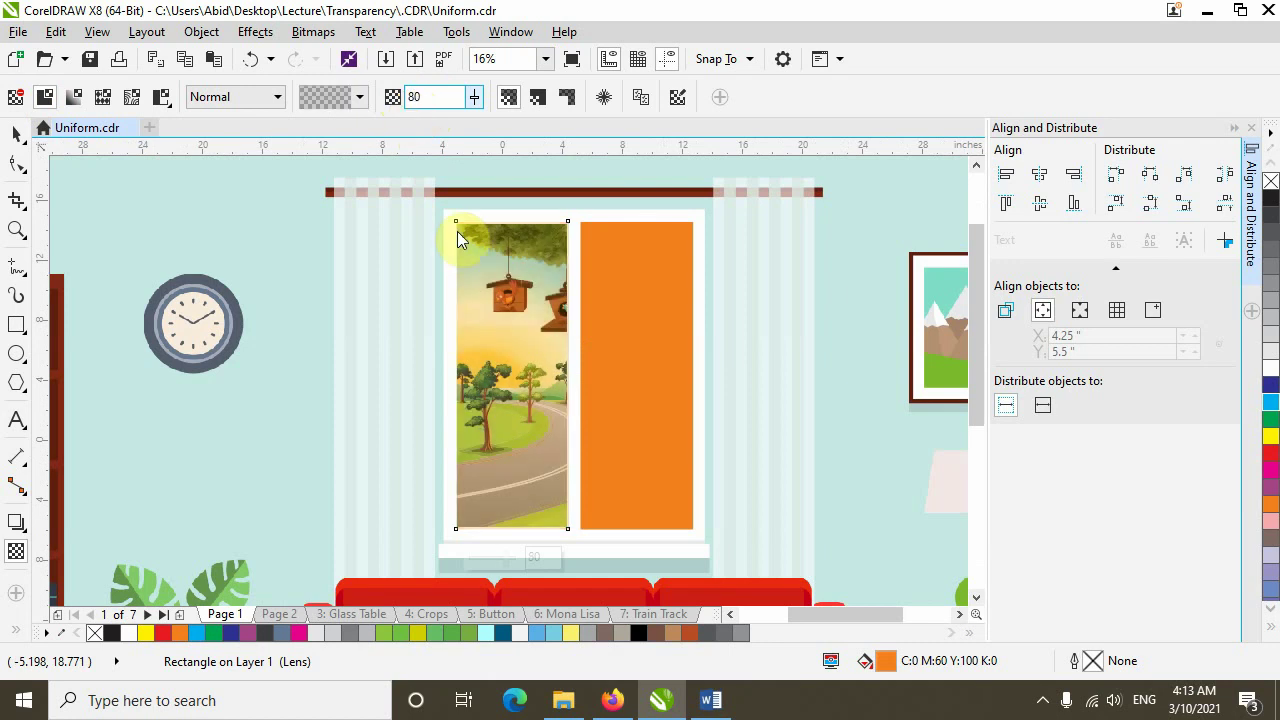
pyautogui.doubleClick(408, 97)
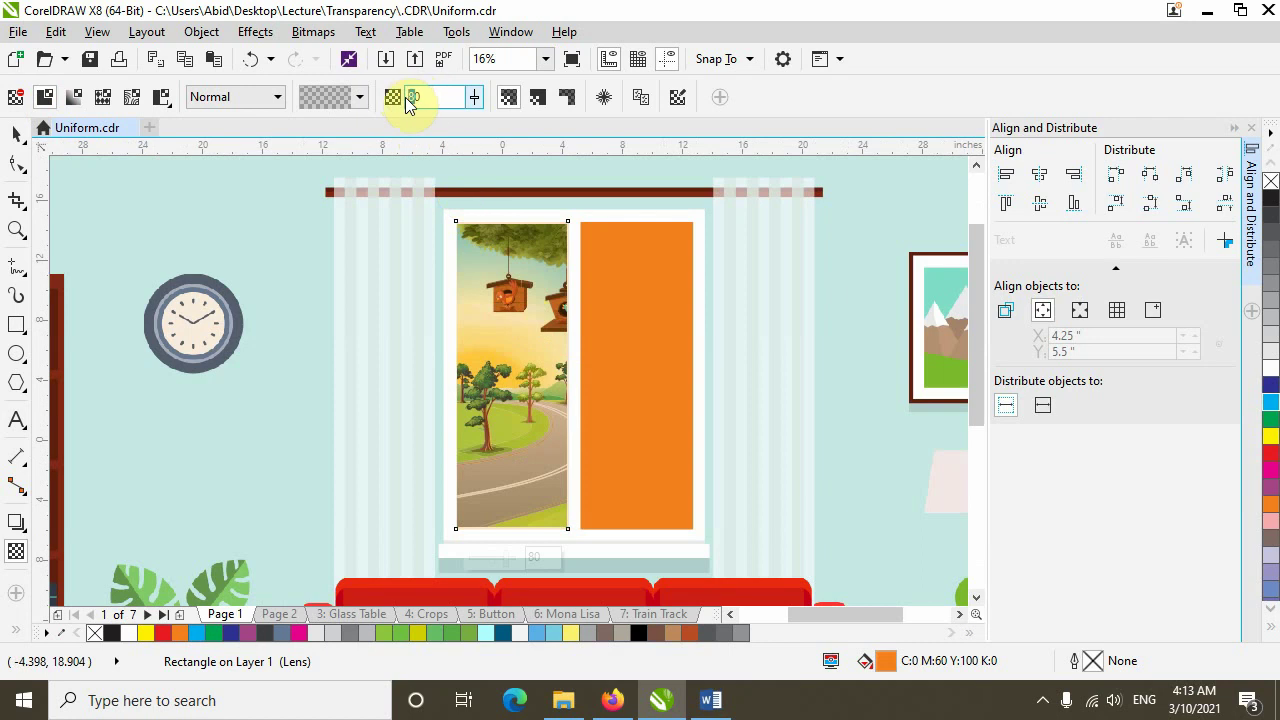
pyautogui.write('50')
pyautogui.press('Return')
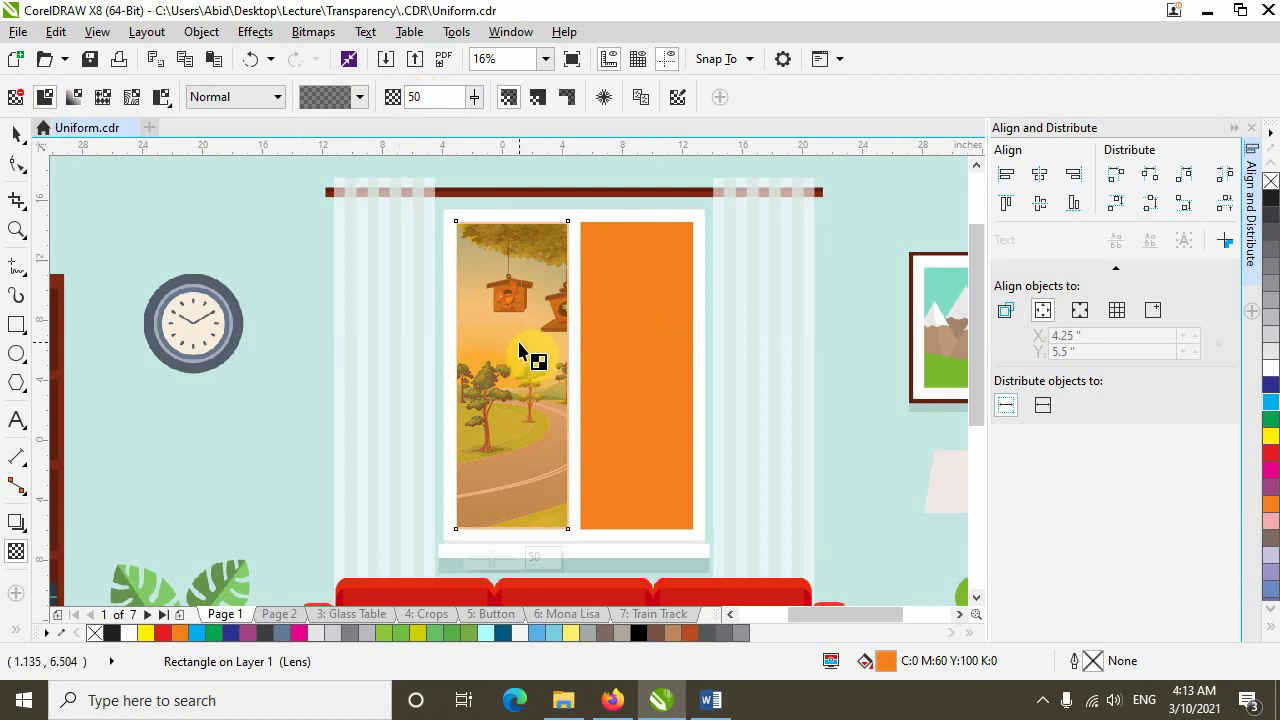
# Try a white fill on the left window pane, and recolor it with the light cyan shade C:48 M:0 Y:17 K:0
pyautogui.click(1271, 372)
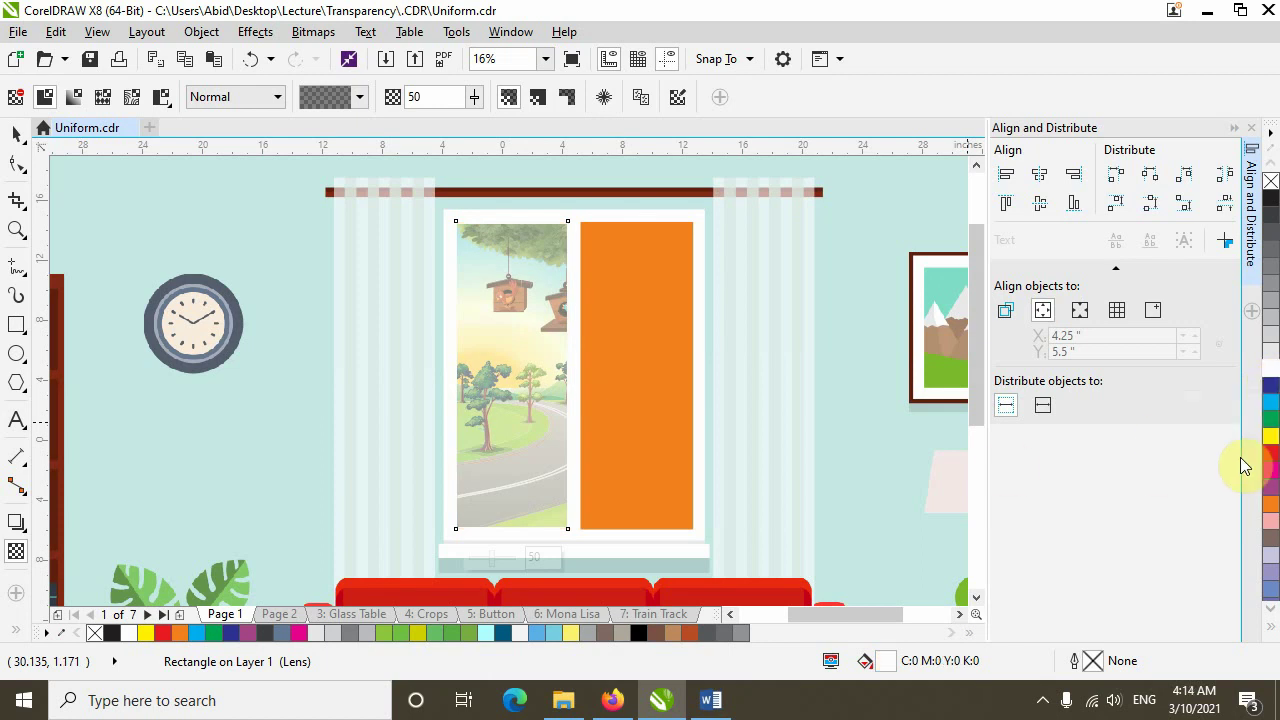
pyautogui.click(1275, 412)
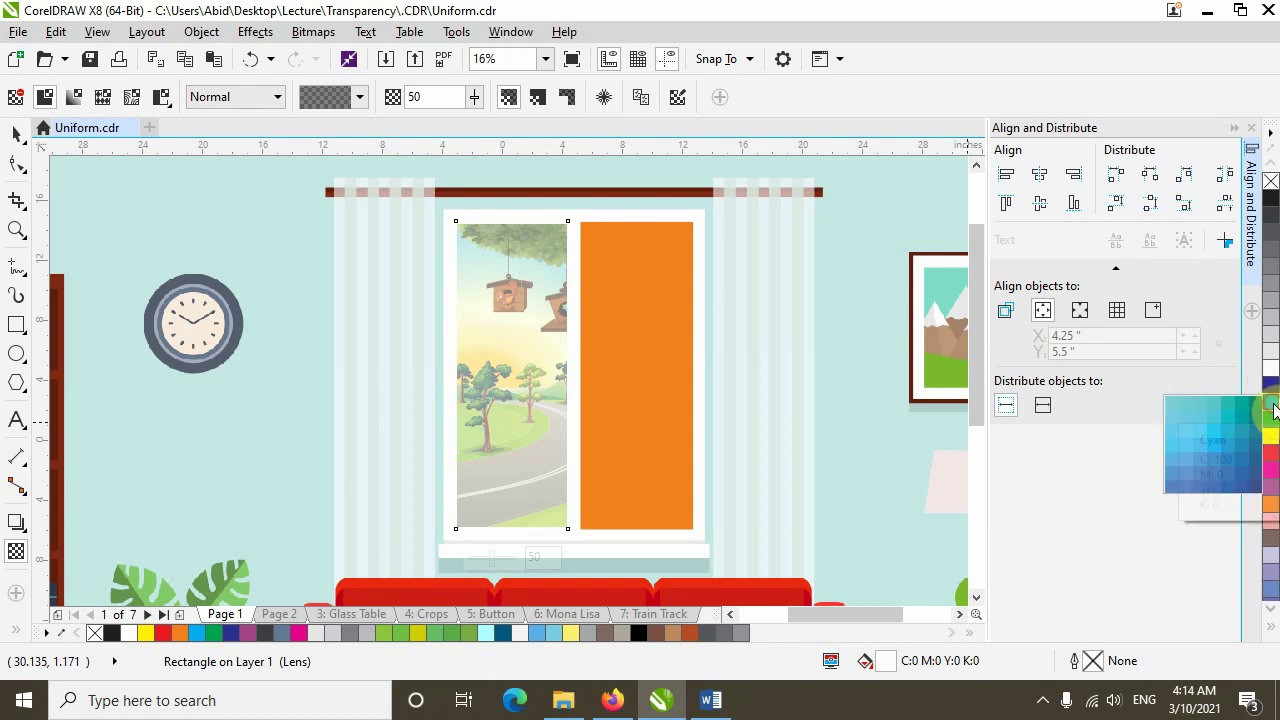
pyautogui.click(1173, 402)
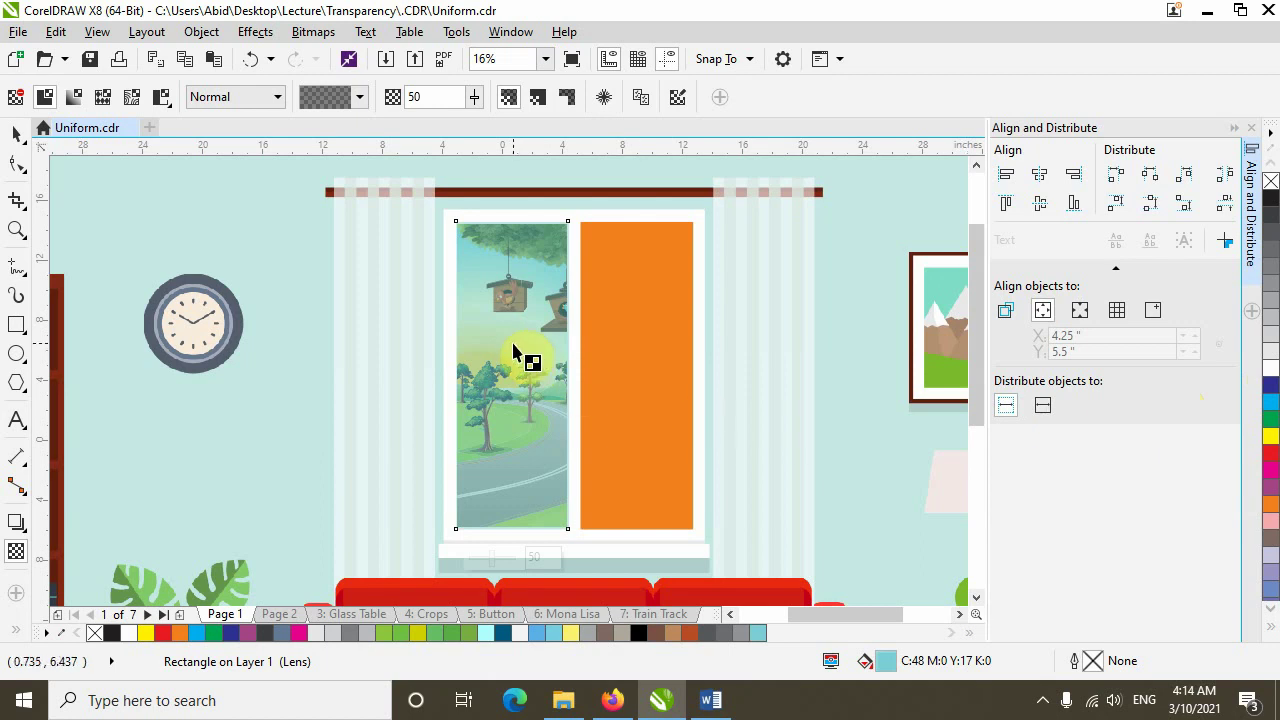
# Apply a uniform transparency of 50 to the right window pane and fill it with light cyan C:48 M:0 Y:17 K:0
pyautogui.click(640, 363)
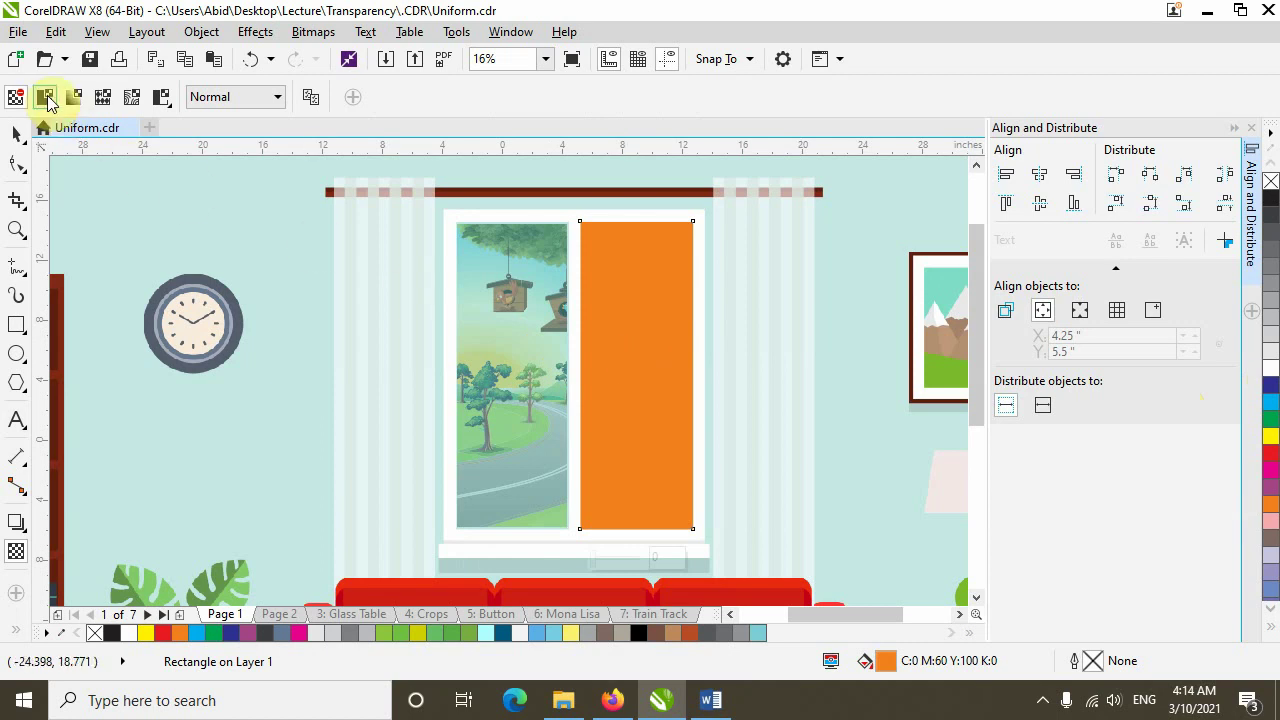
pyautogui.click(45, 97)
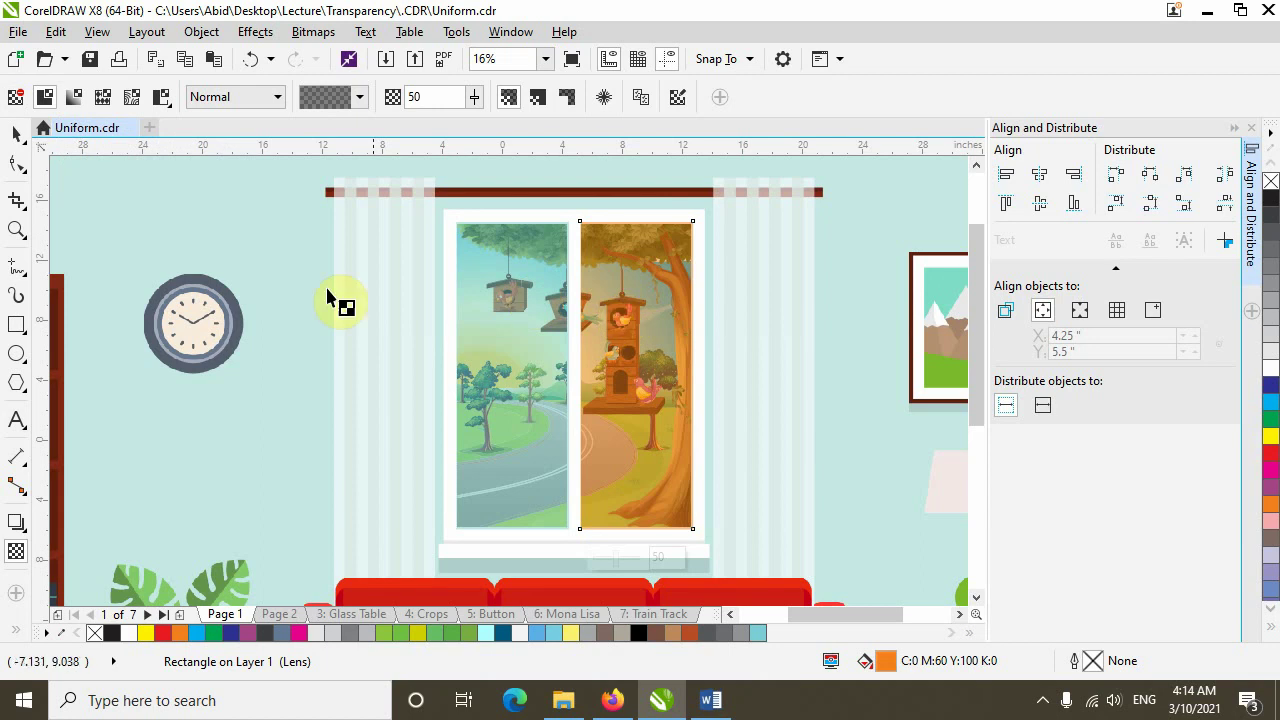
pyautogui.click(16, 136)
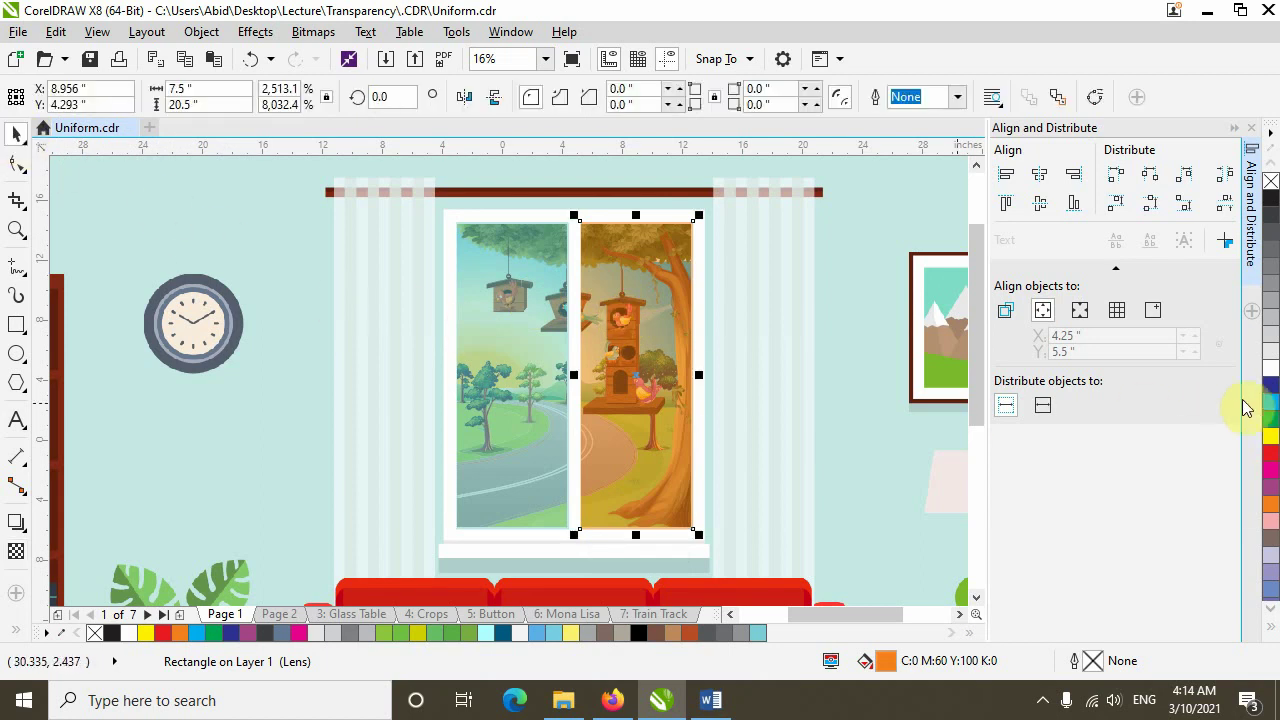
pyautogui.moveTo(1271, 405); pyautogui.dragTo(1169, 400)
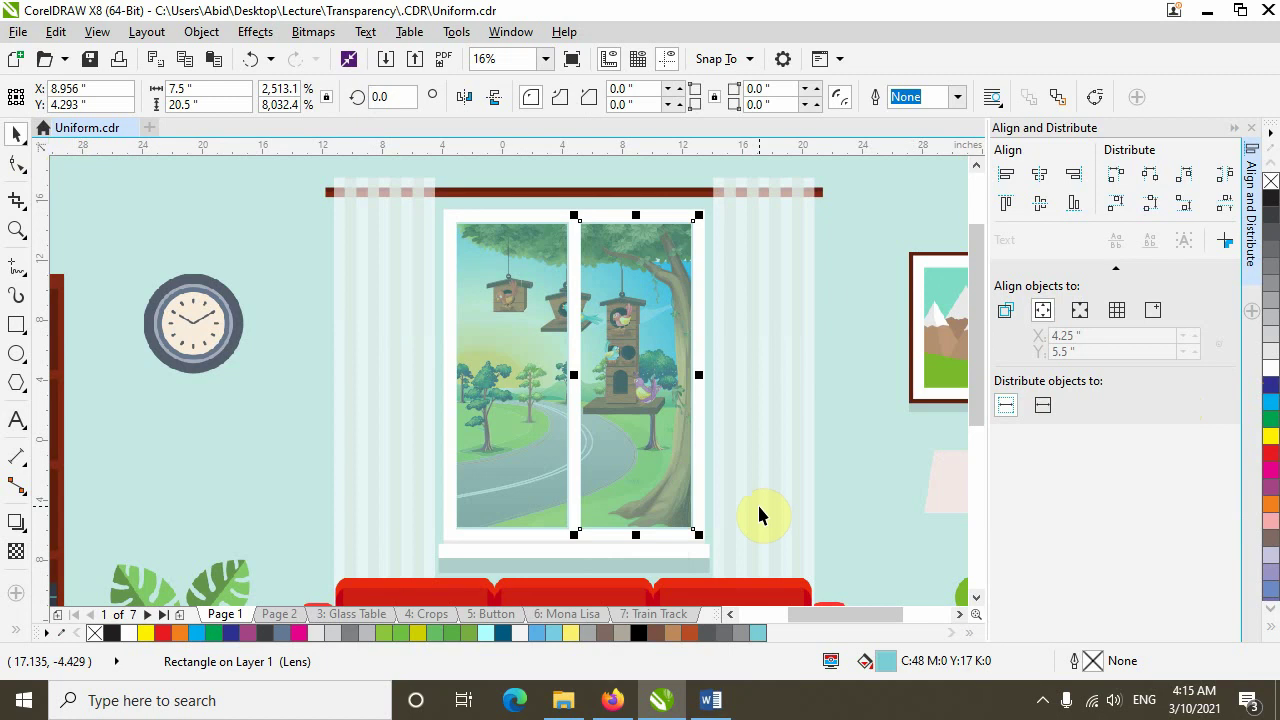
pyautogui.scroll(-2, 588, 374)
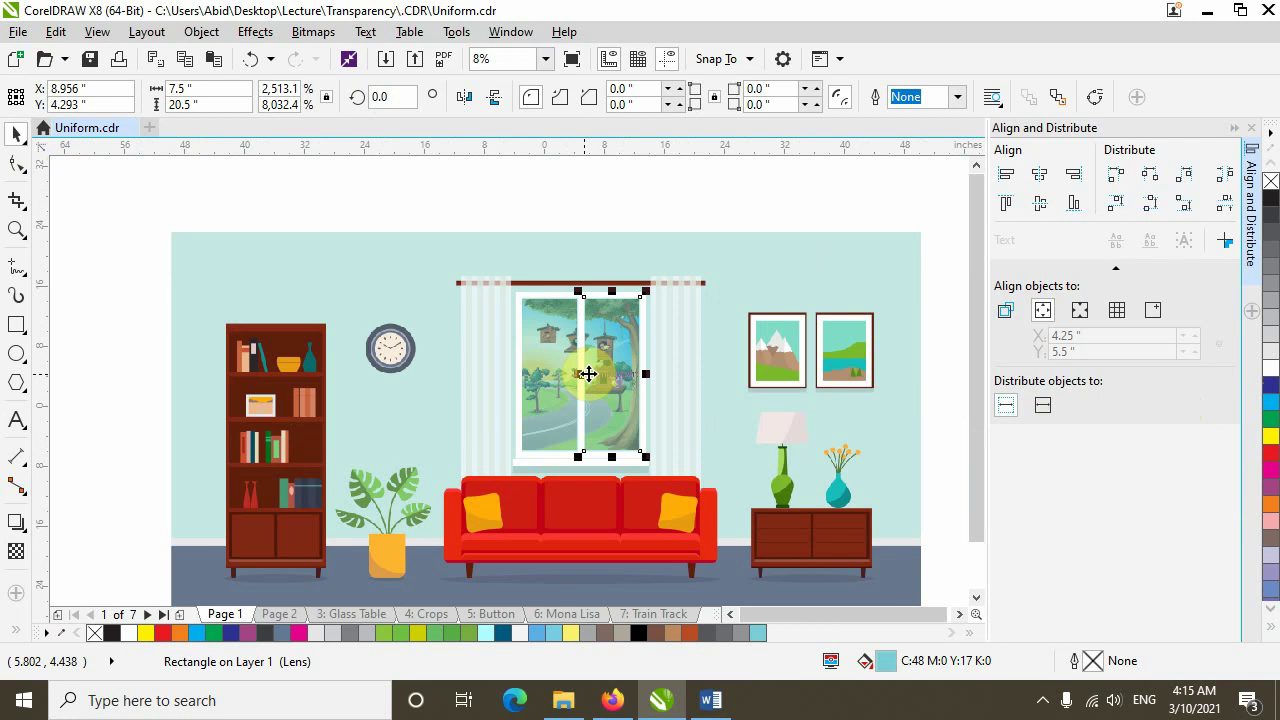
pyautogui.scroll(2, 603, 372)
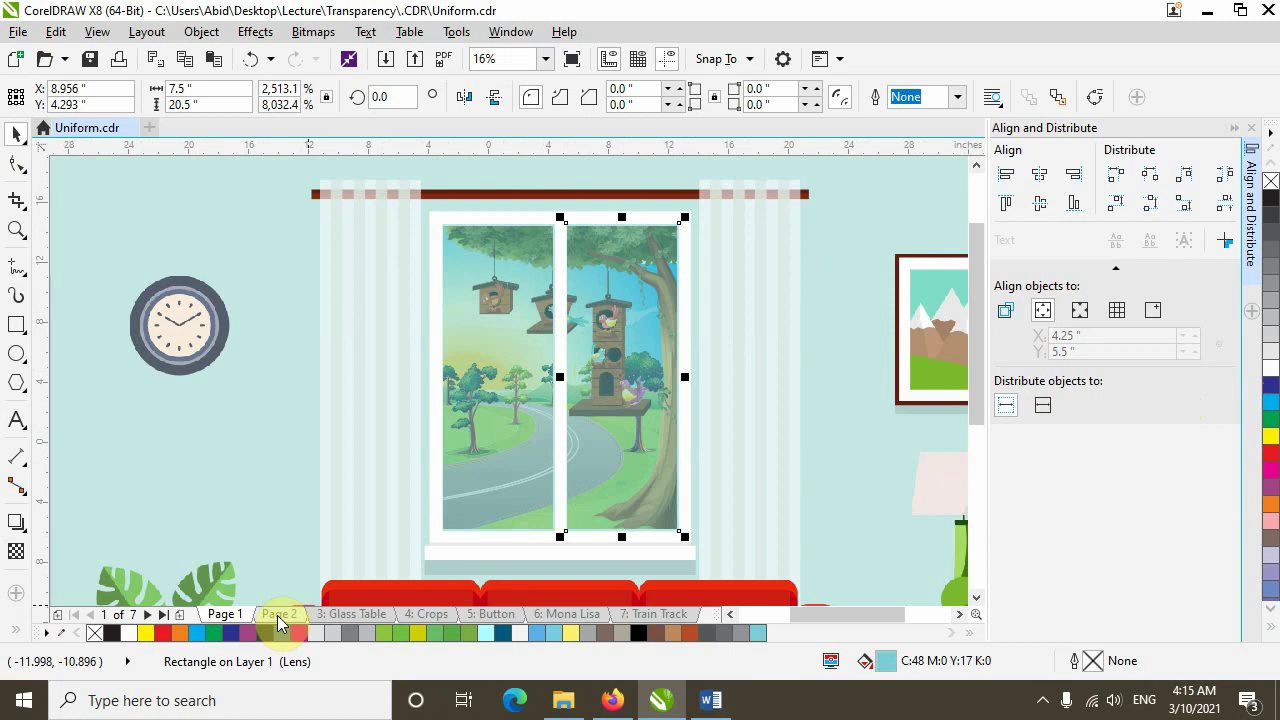
# On Page 2, remove the transparency from the cube's front and right faces
pyautogui.click(278, 615)
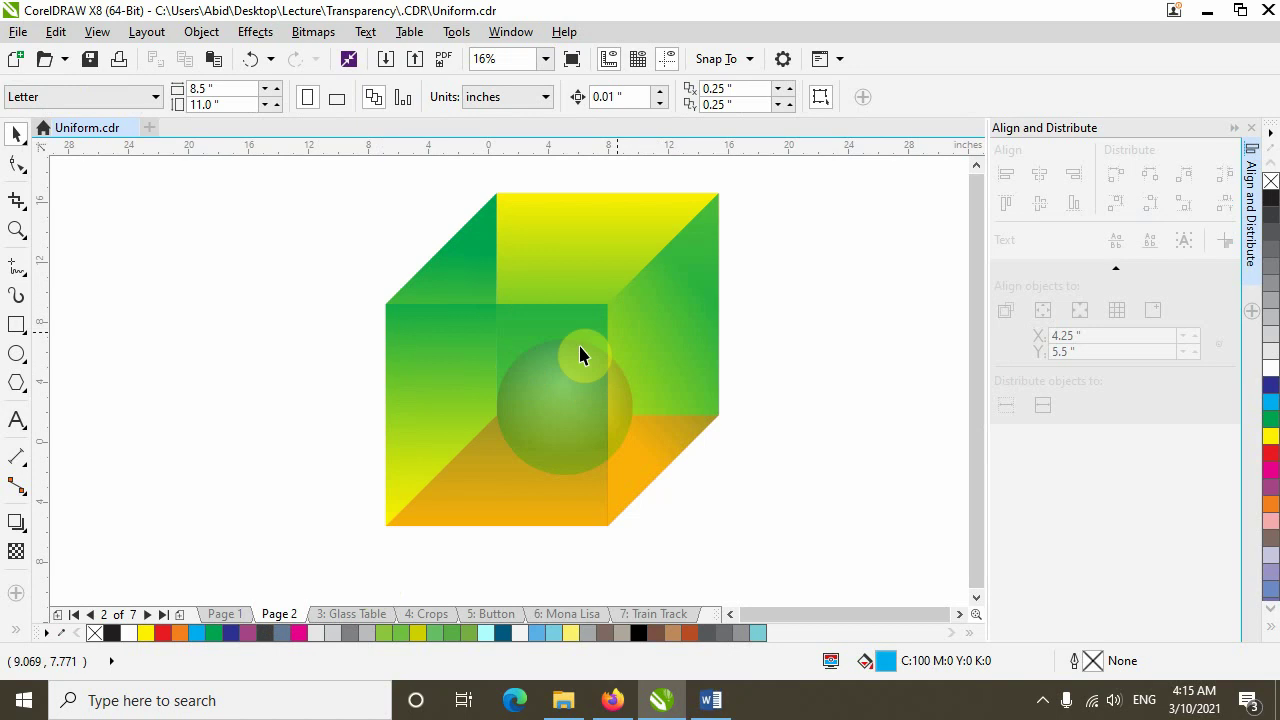
pyautogui.click(512, 346)
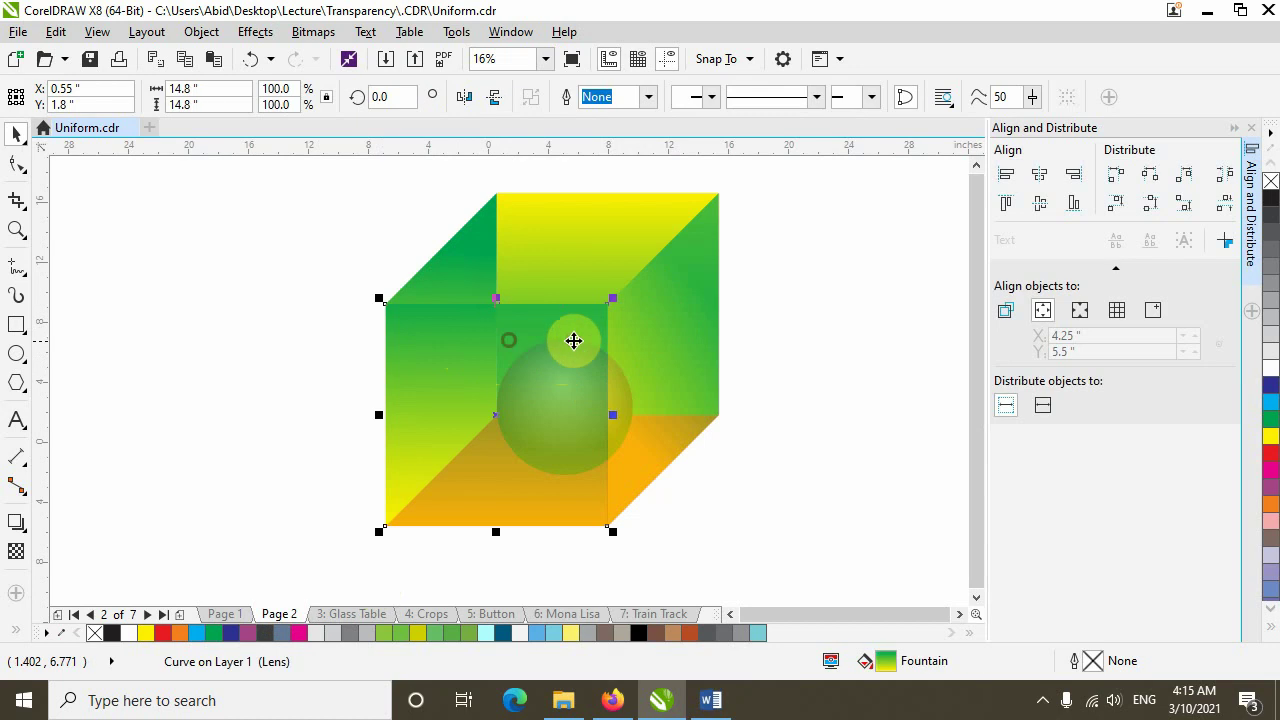
pyautogui.keyDown('shift'); pyautogui.click(643, 335); pyautogui.keyUp('shift')
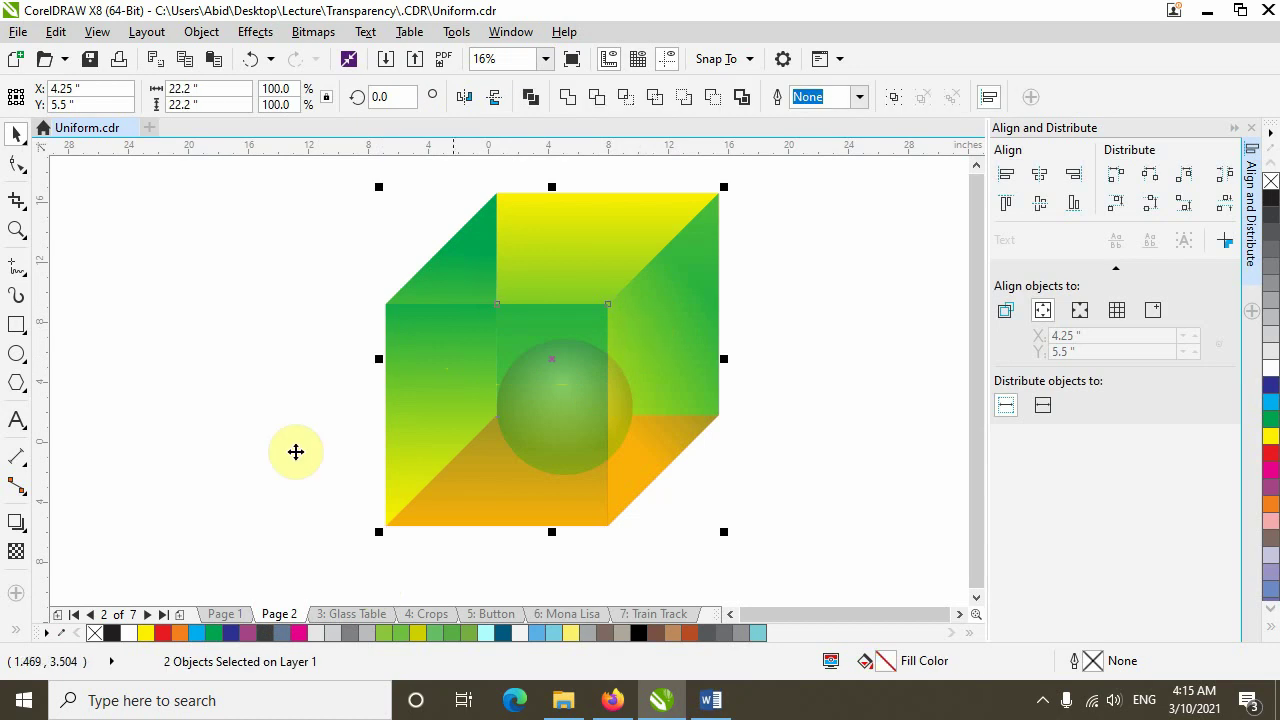
pyautogui.click(17, 550)
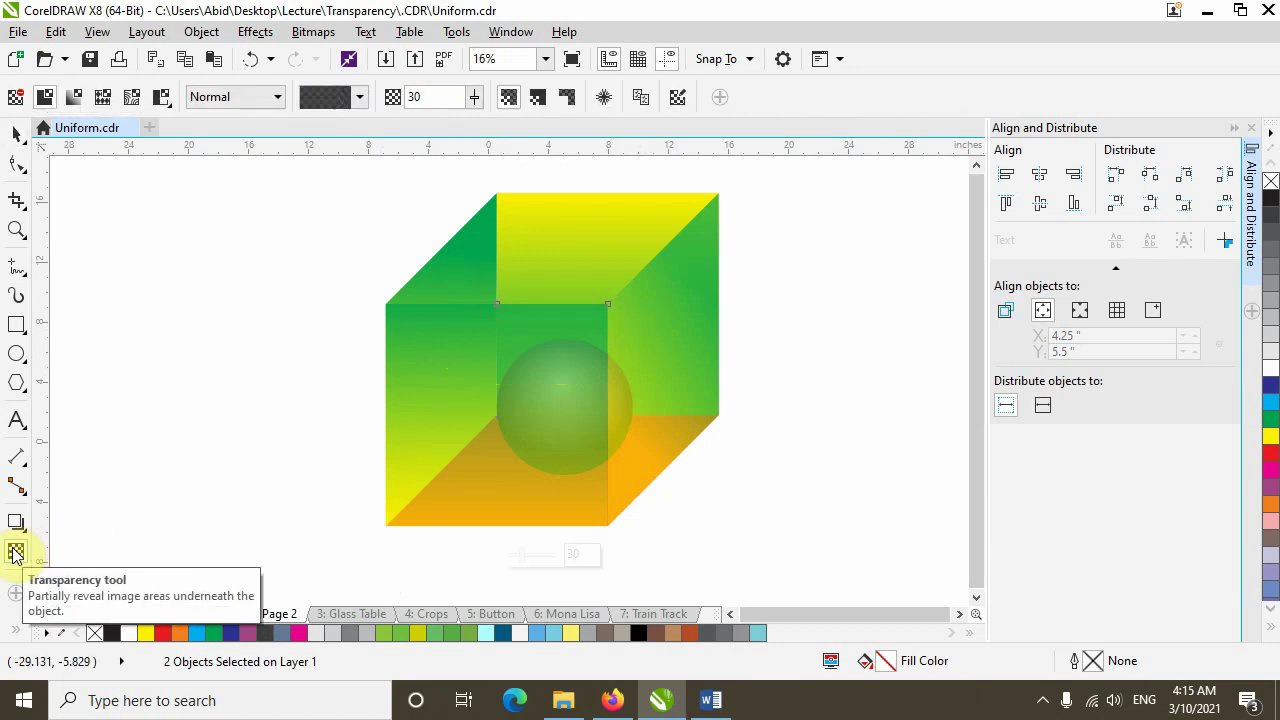
pyautogui.click(16, 96)
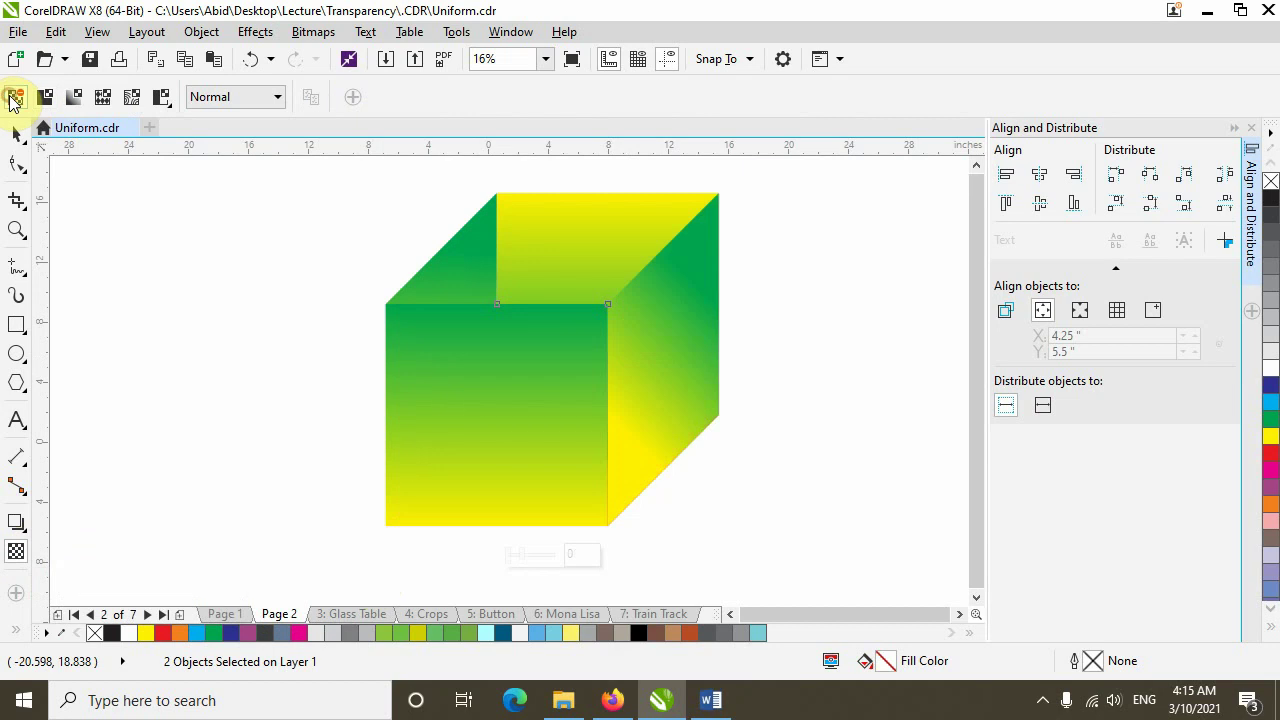
pyautogui.click(758, 427)
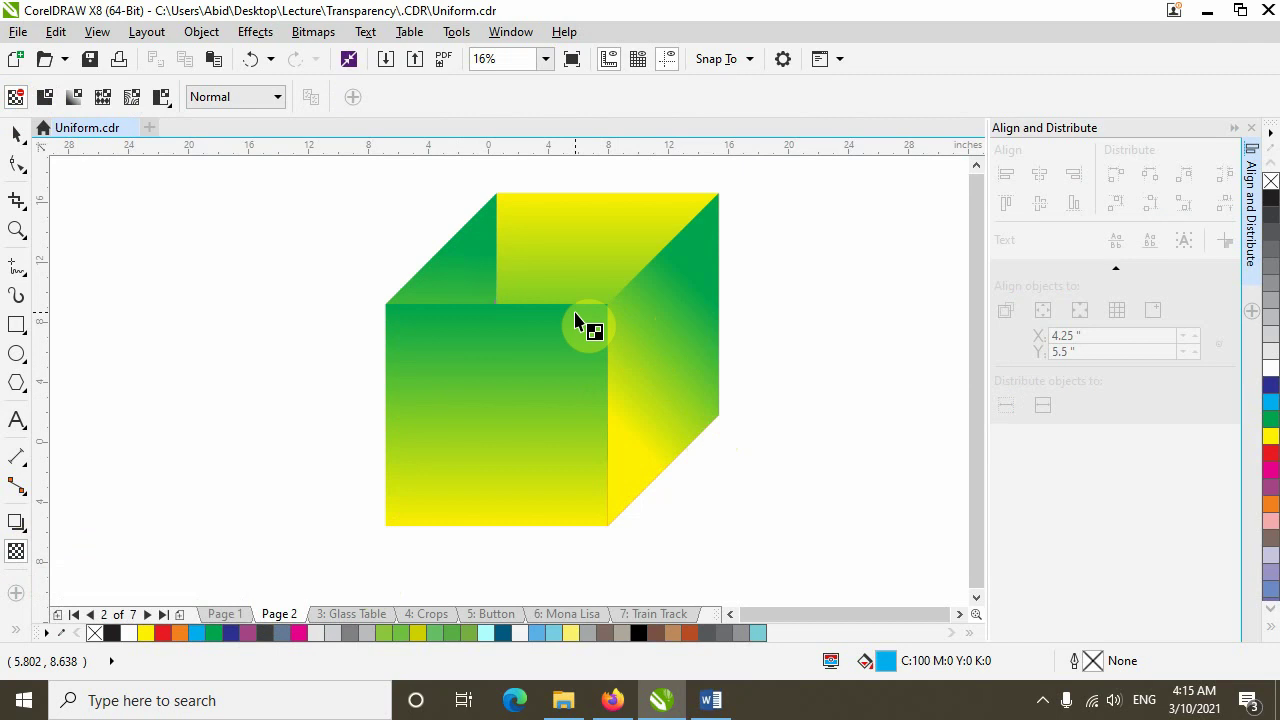
# Apply a uniform transparency of 30 to the cube's front face
pyautogui.click(544, 372)
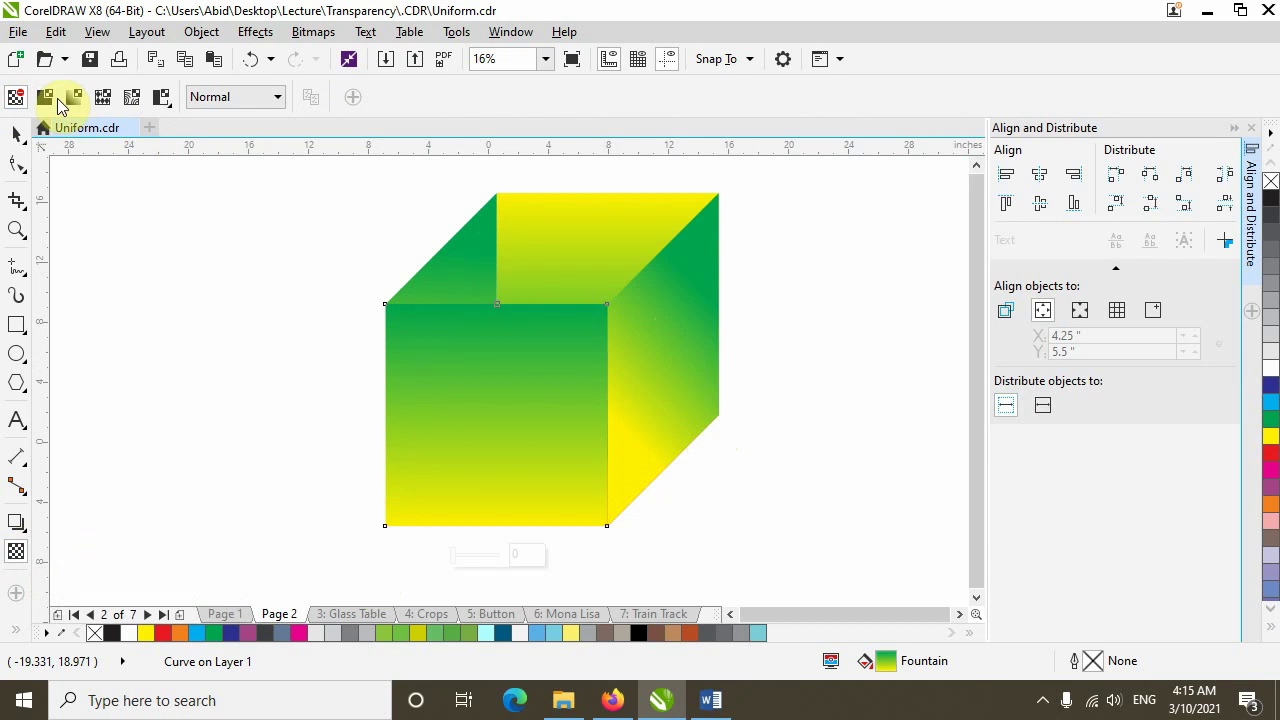
pyautogui.click(45, 98)
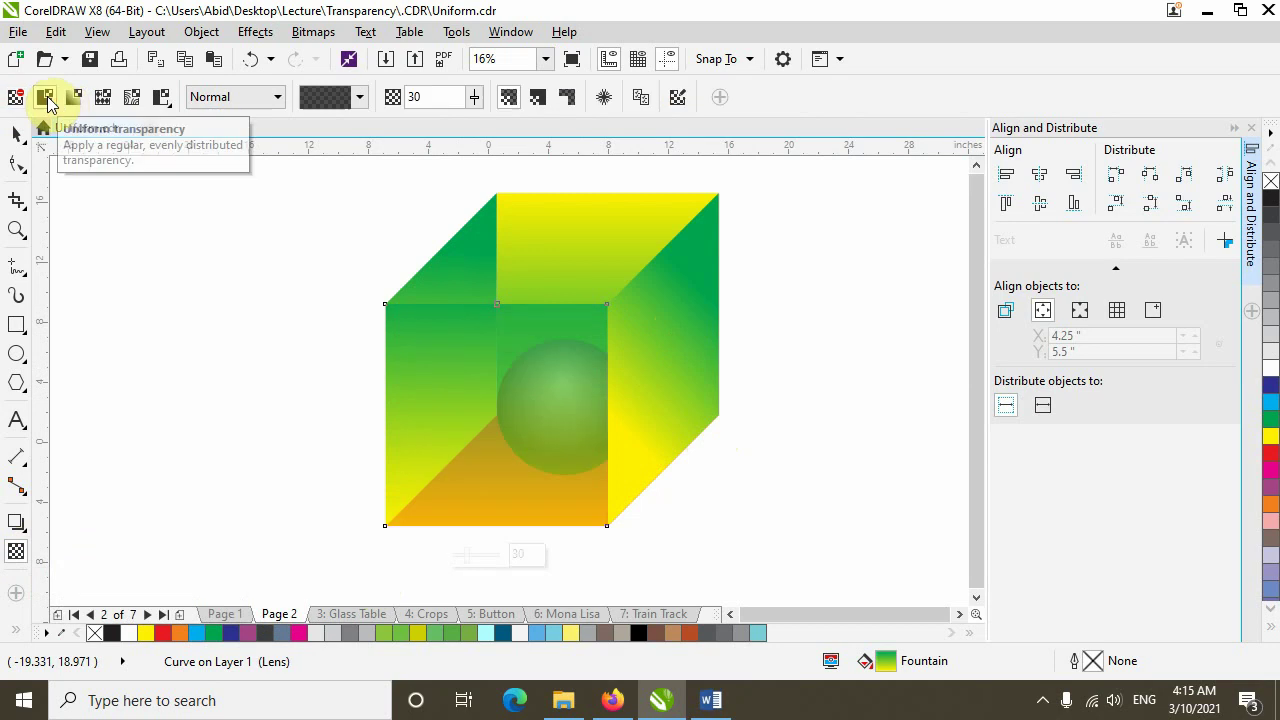
# Apply a uniform transparency of 30 to the cube's right face
pyautogui.click(660, 343)
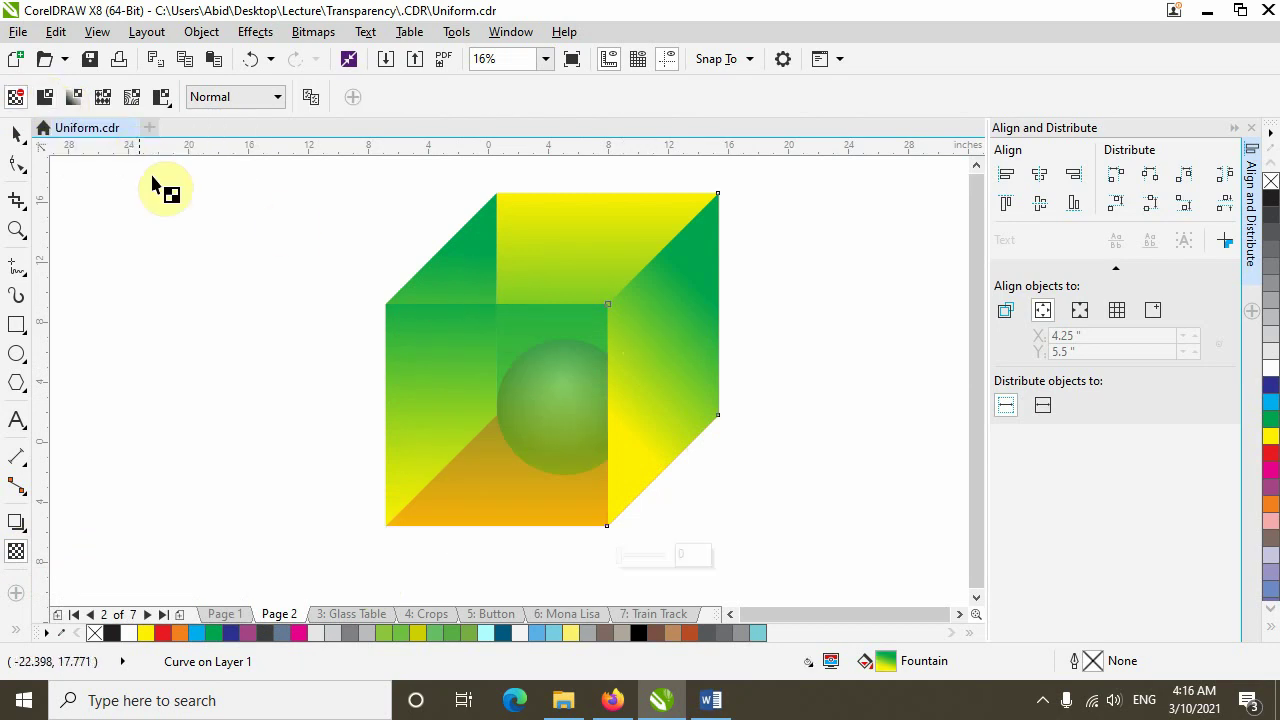
pyautogui.click(45, 97)
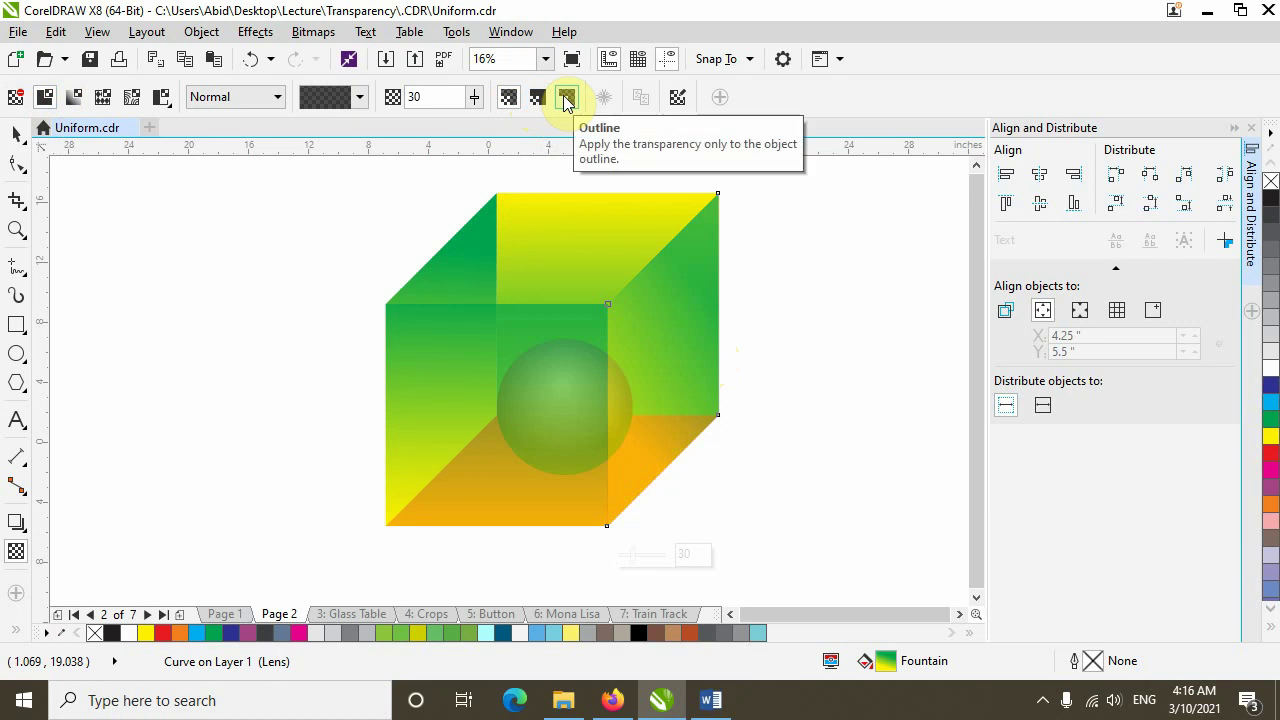
pyautogui.press('space')
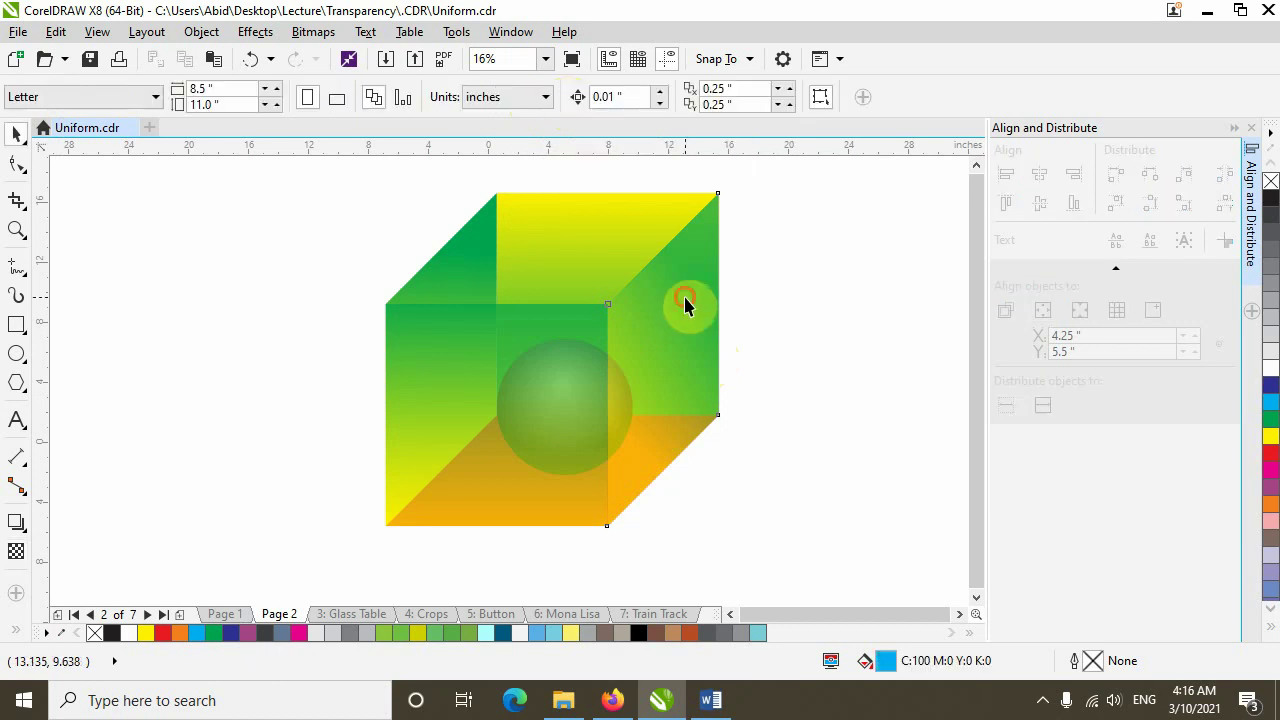
# Try a 10 pt outline on the cube's right face, and set the outline width to 36 pt
pyautogui.click(694, 297)
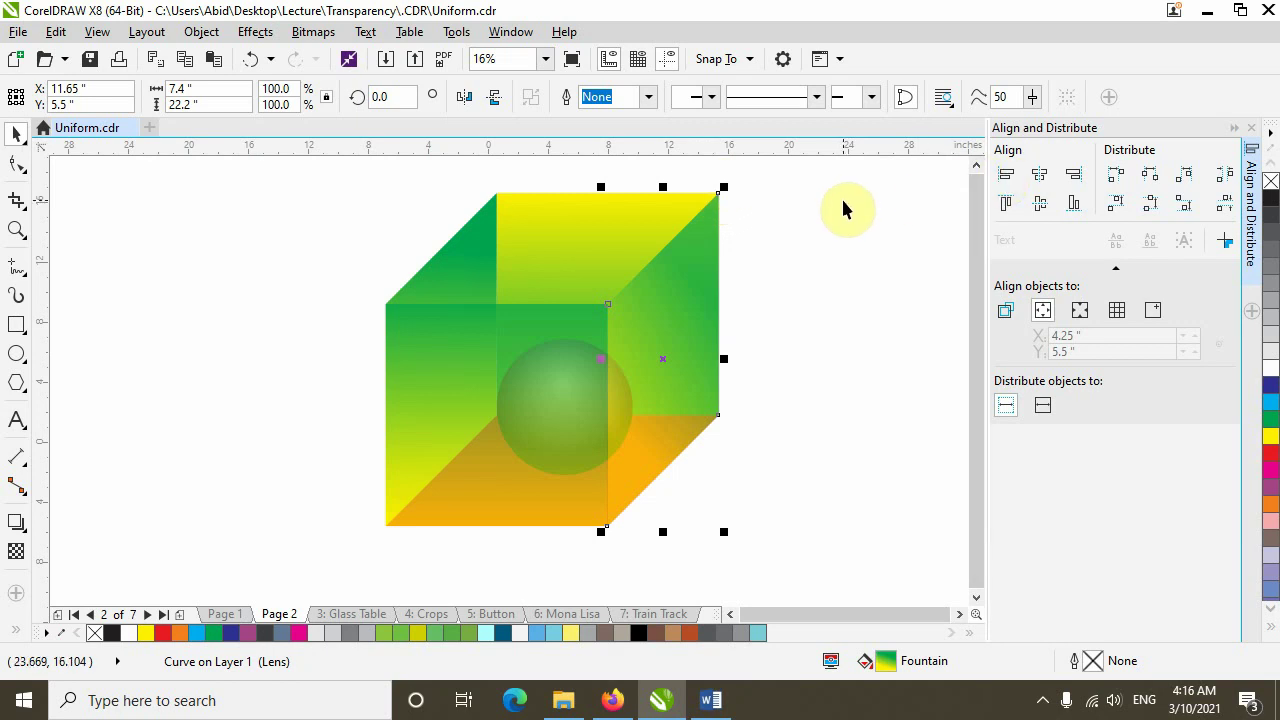
pyautogui.click(647, 97)
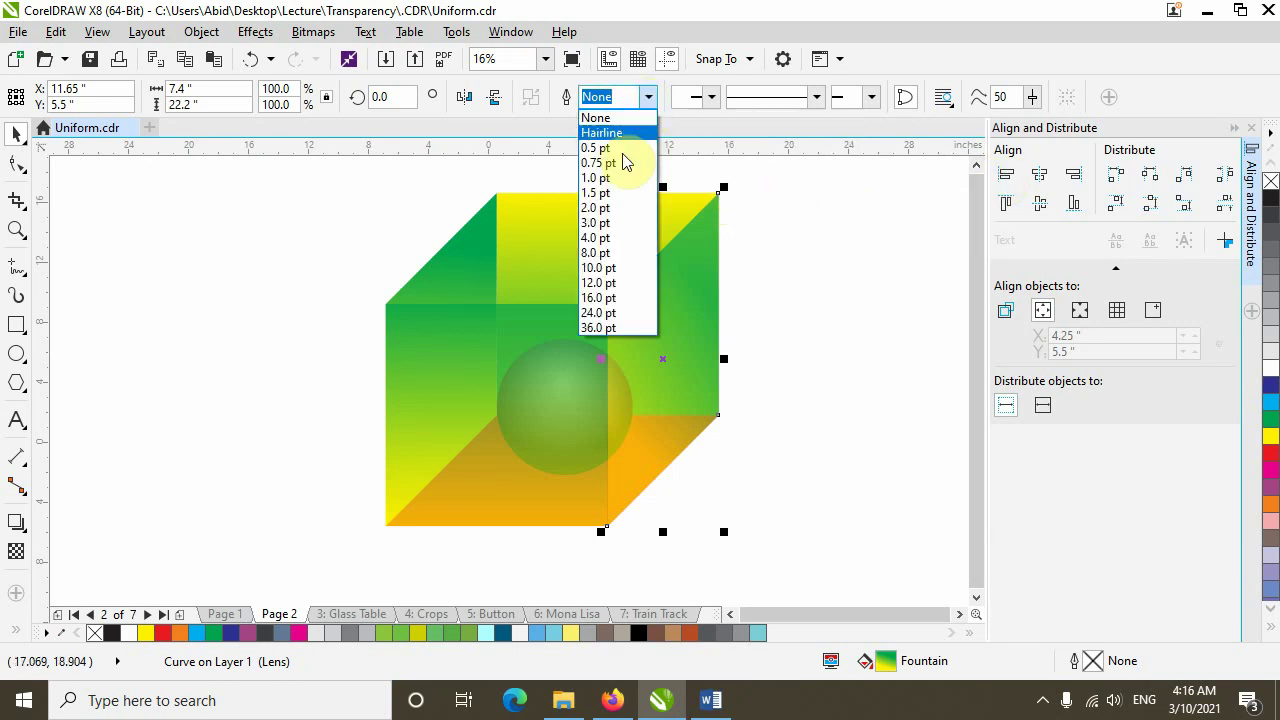
pyautogui.click(594, 268)
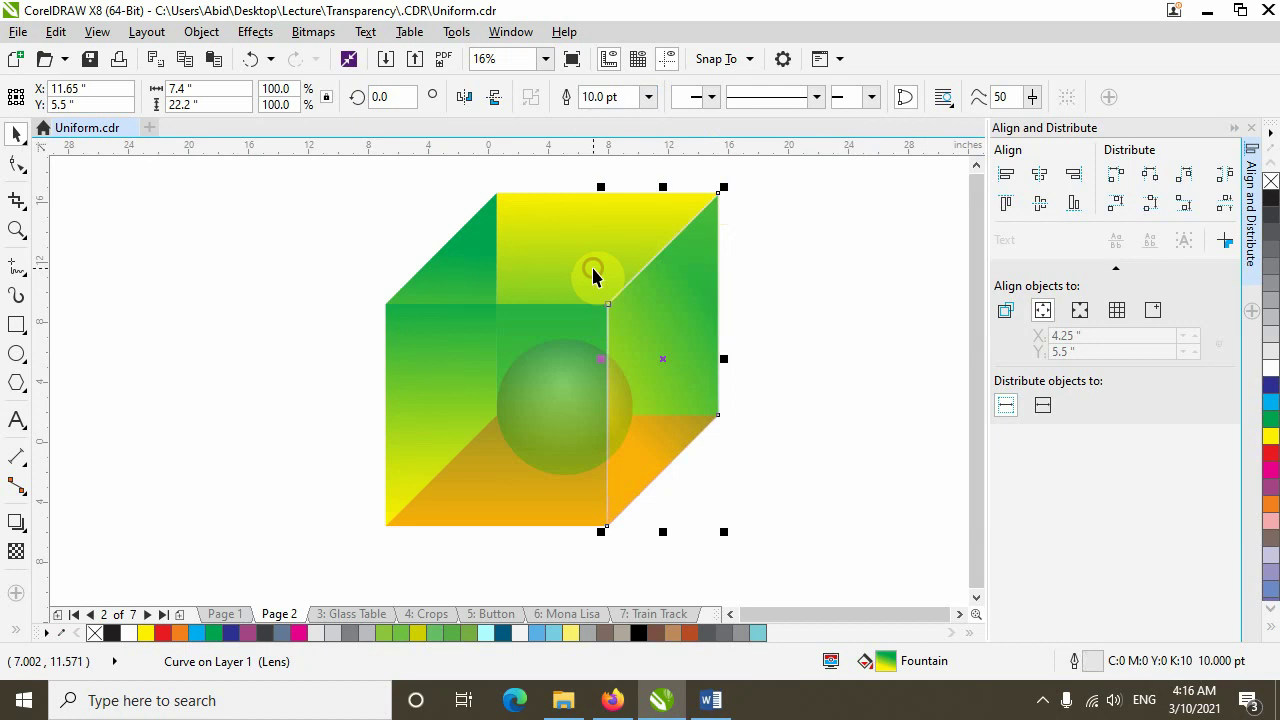
pyautogui.click(649, 100)
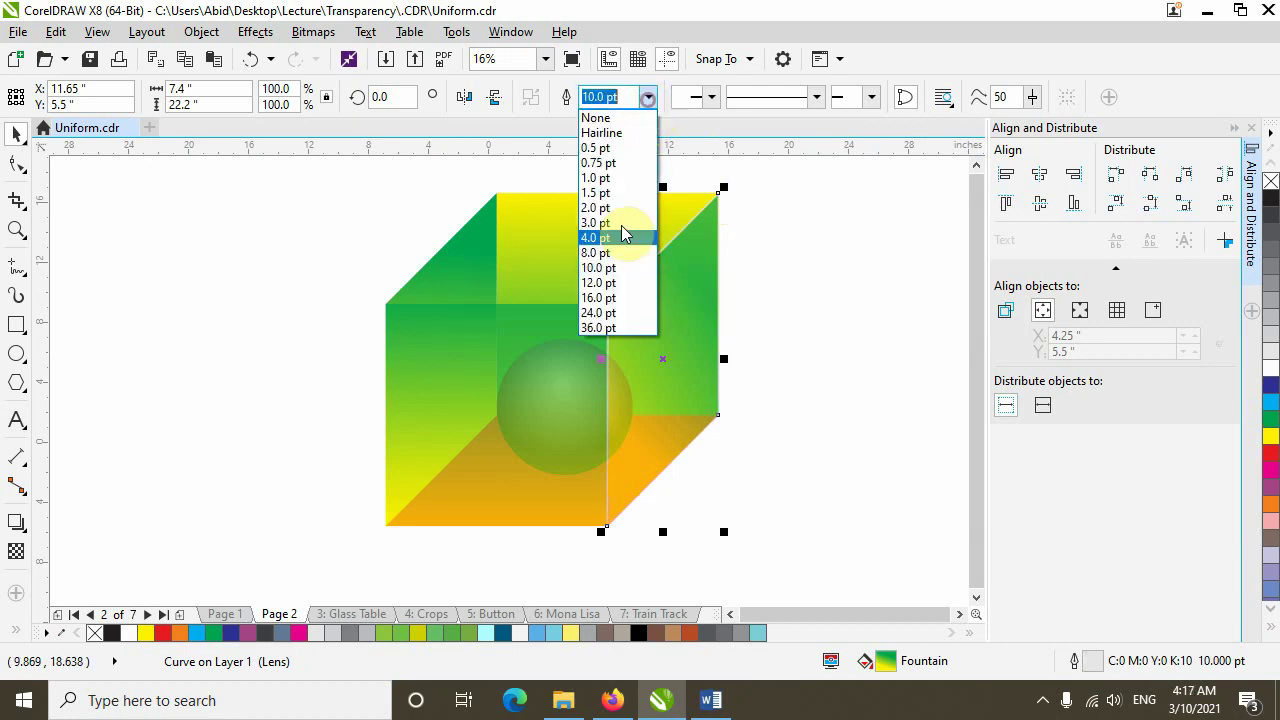
pyautogui.click(603, 328)
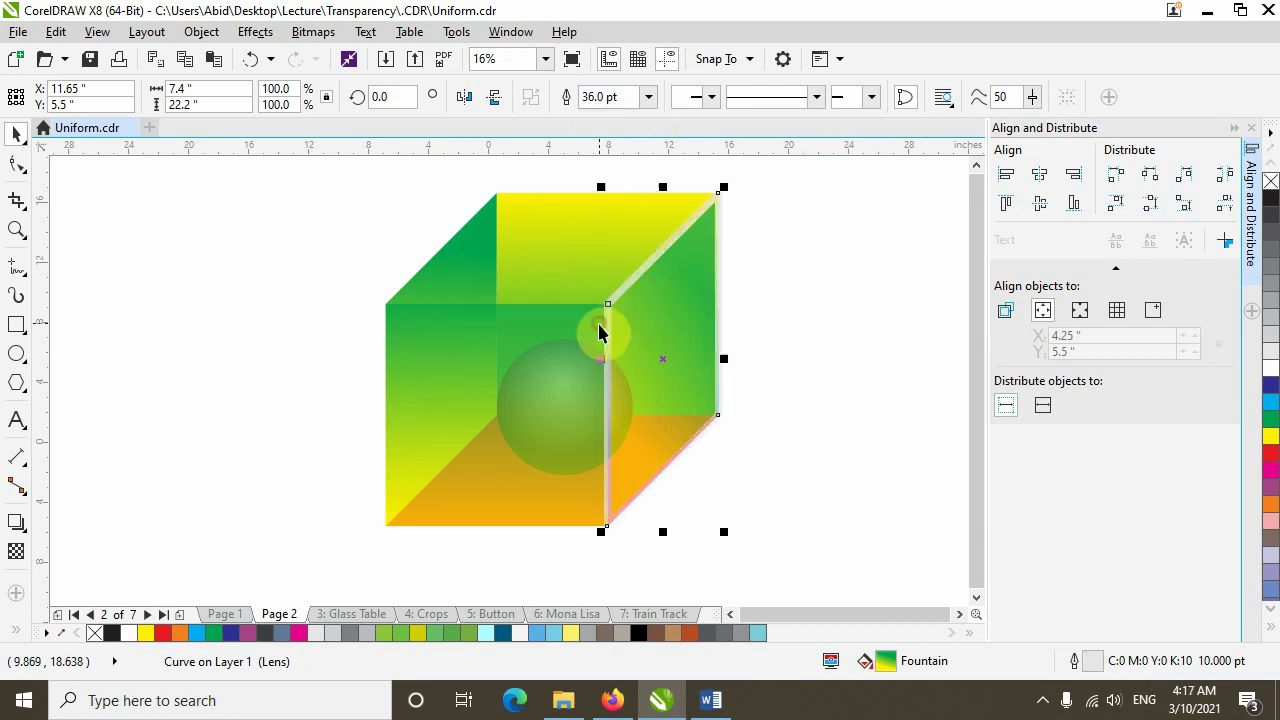
pyautogui.click(797, 354)
pyautogui.click(685, 300)
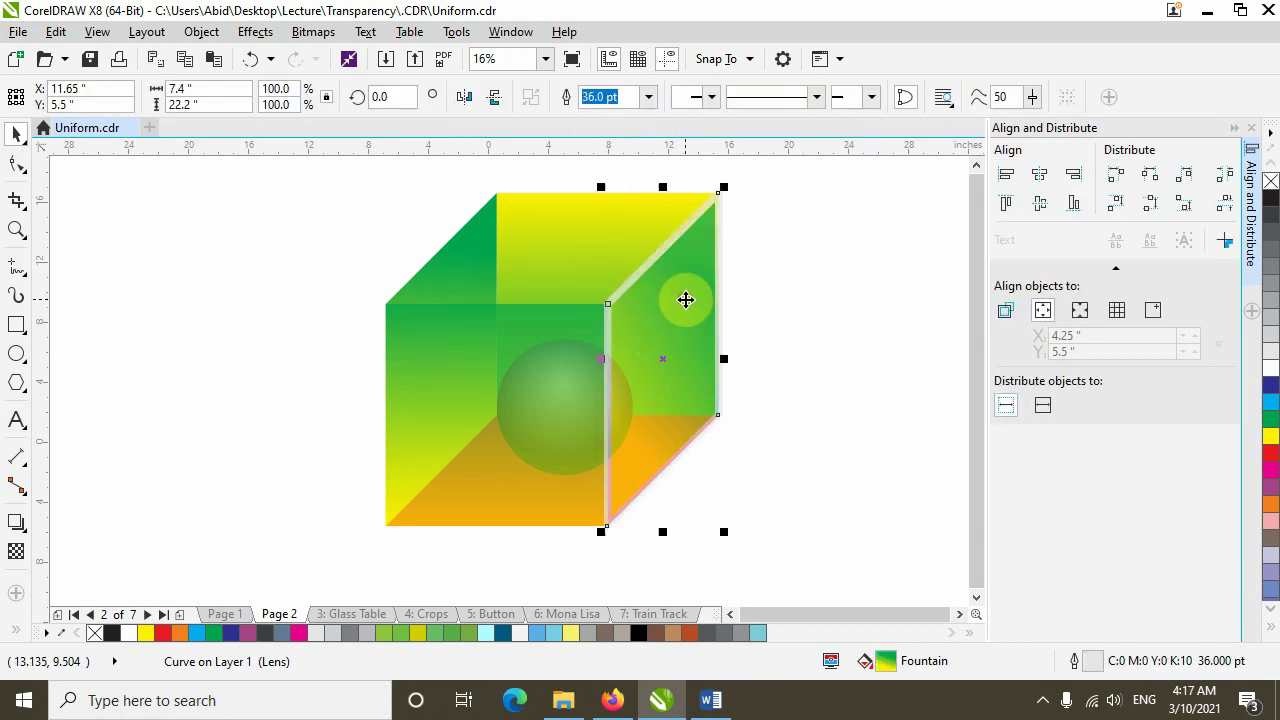
# Limit the right face's transparency to its fill only, leaving the outline opaque
pyautogui.click(16, 551)
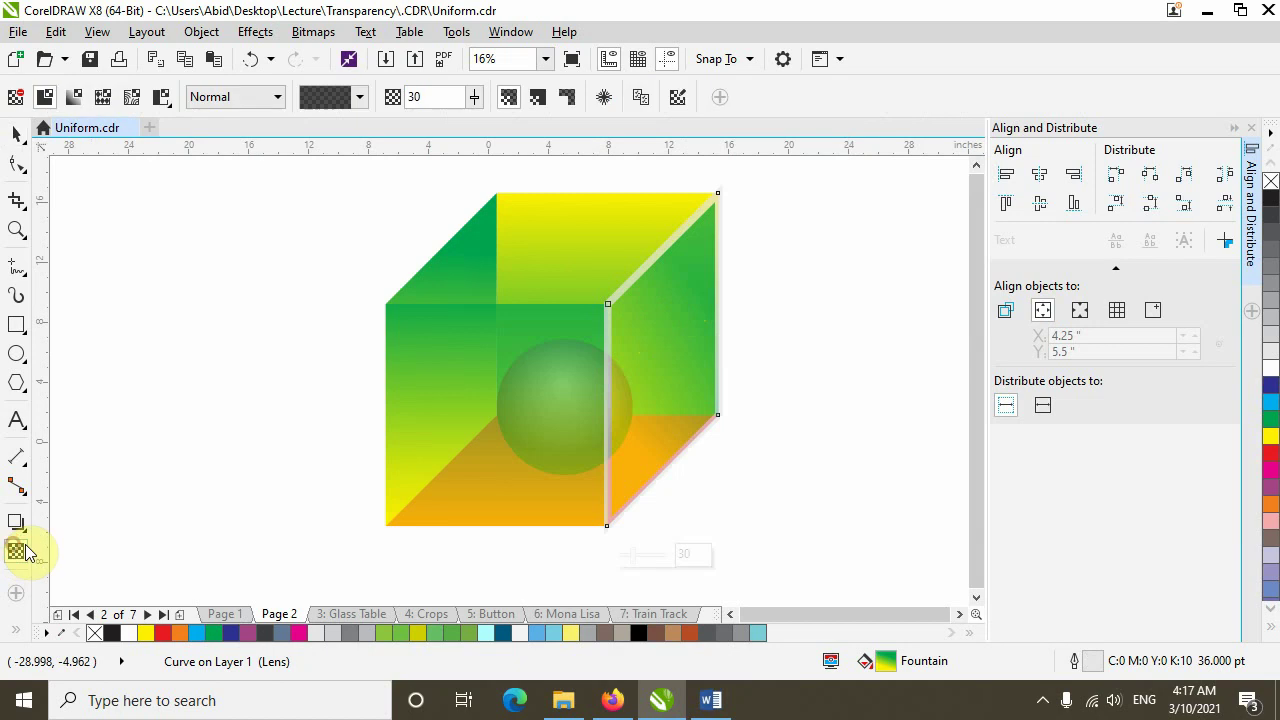
pyautogui.click(508, 97)
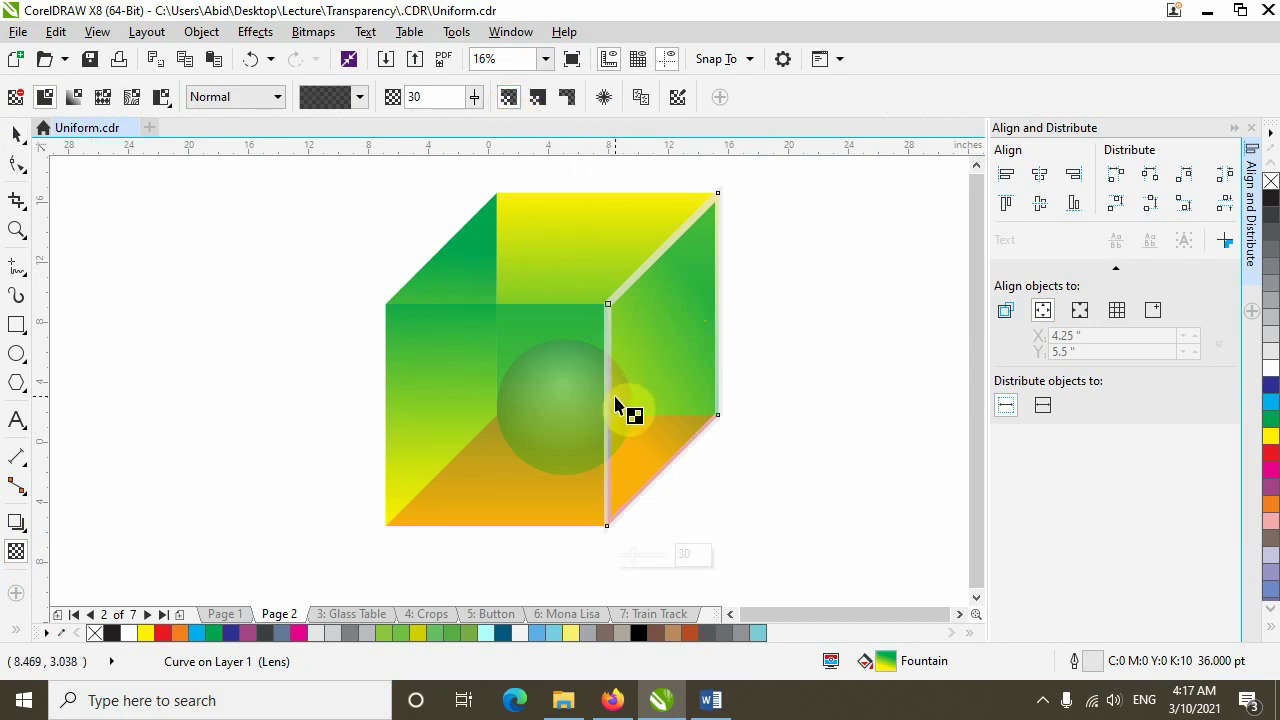
pyautogui.scroll(3, 624, 405)
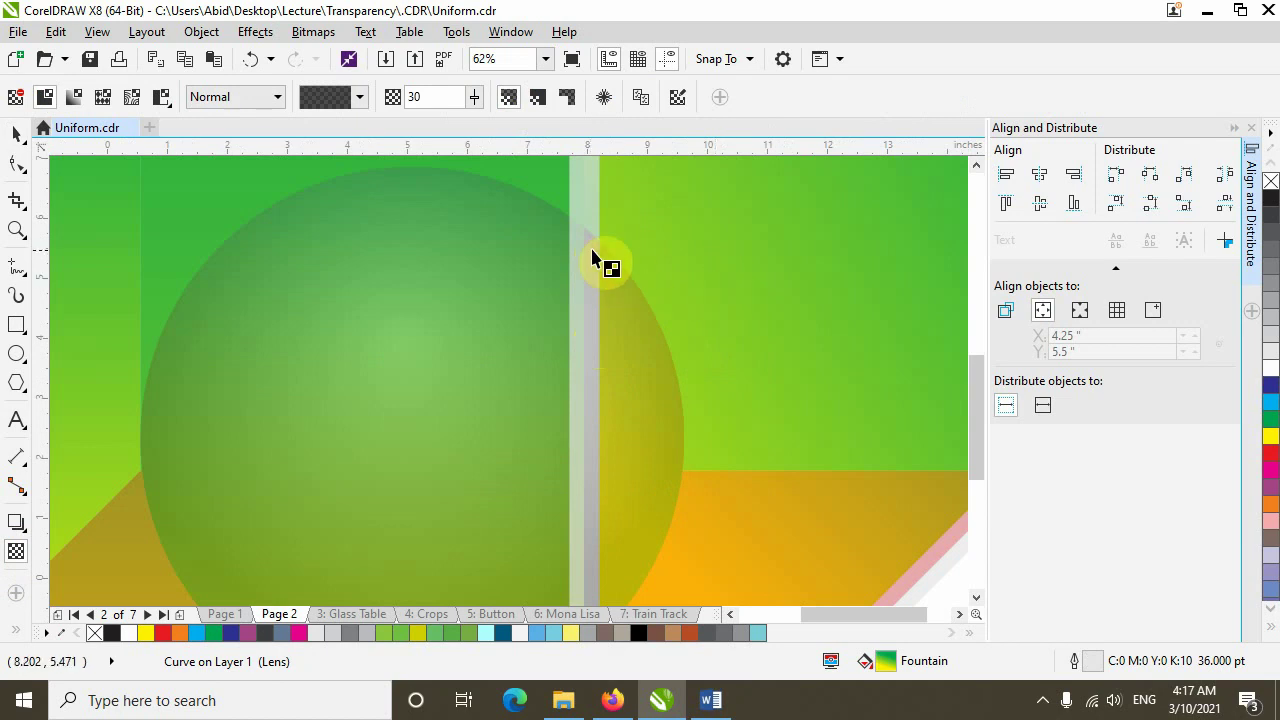
pyautogui.click(538, 97)
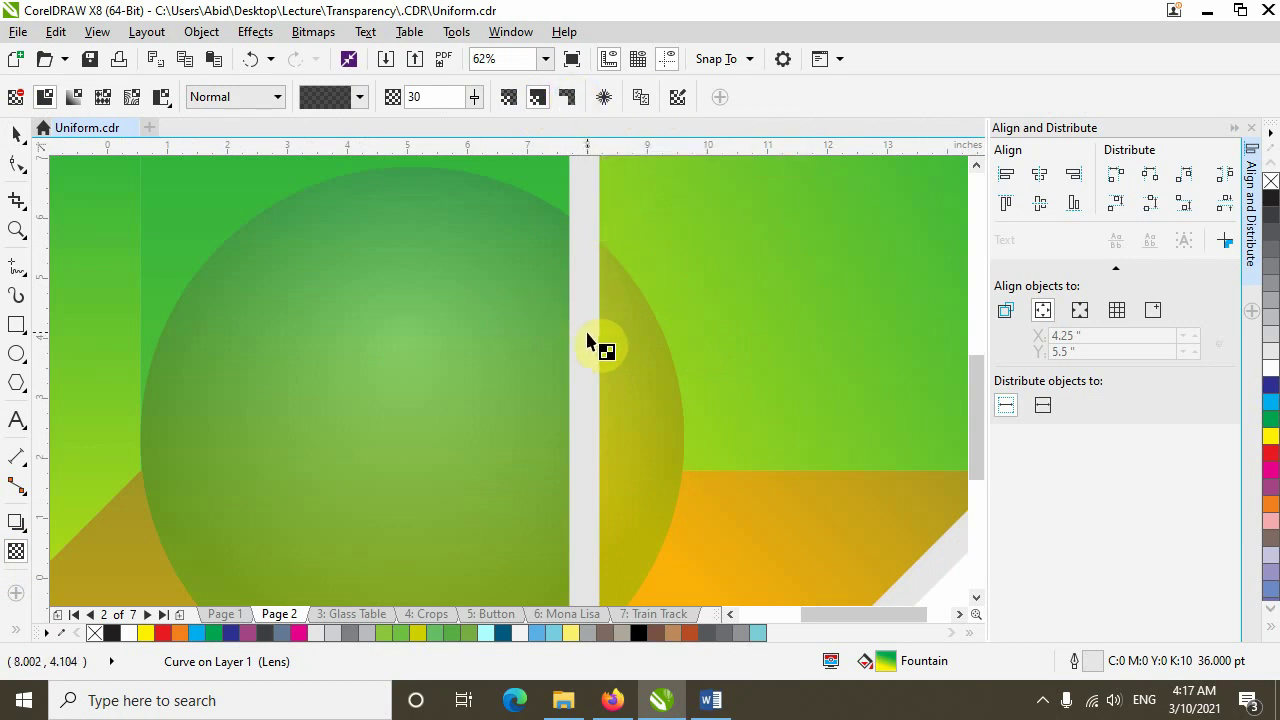
# Limit the right face's transparency to its outline only and examine the overlapping edge up close
pyautogui.click(568, 98)
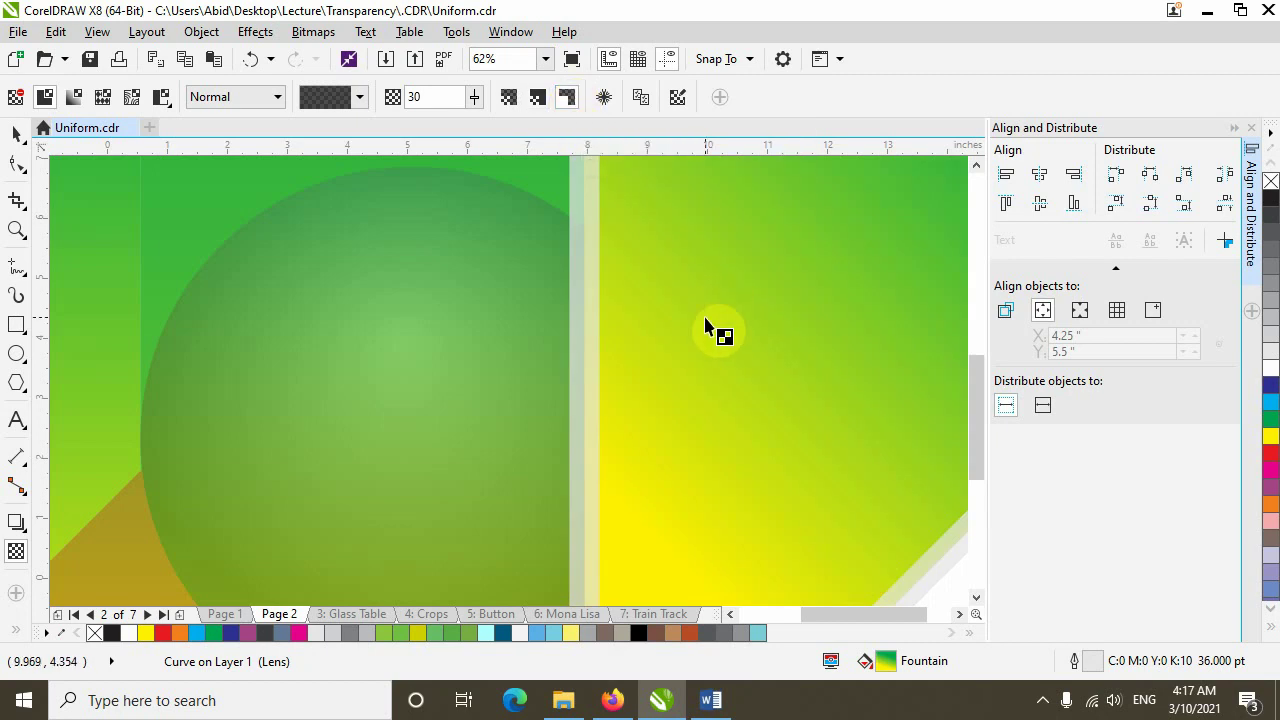
pyautogui.scroll(6, 591, 250)
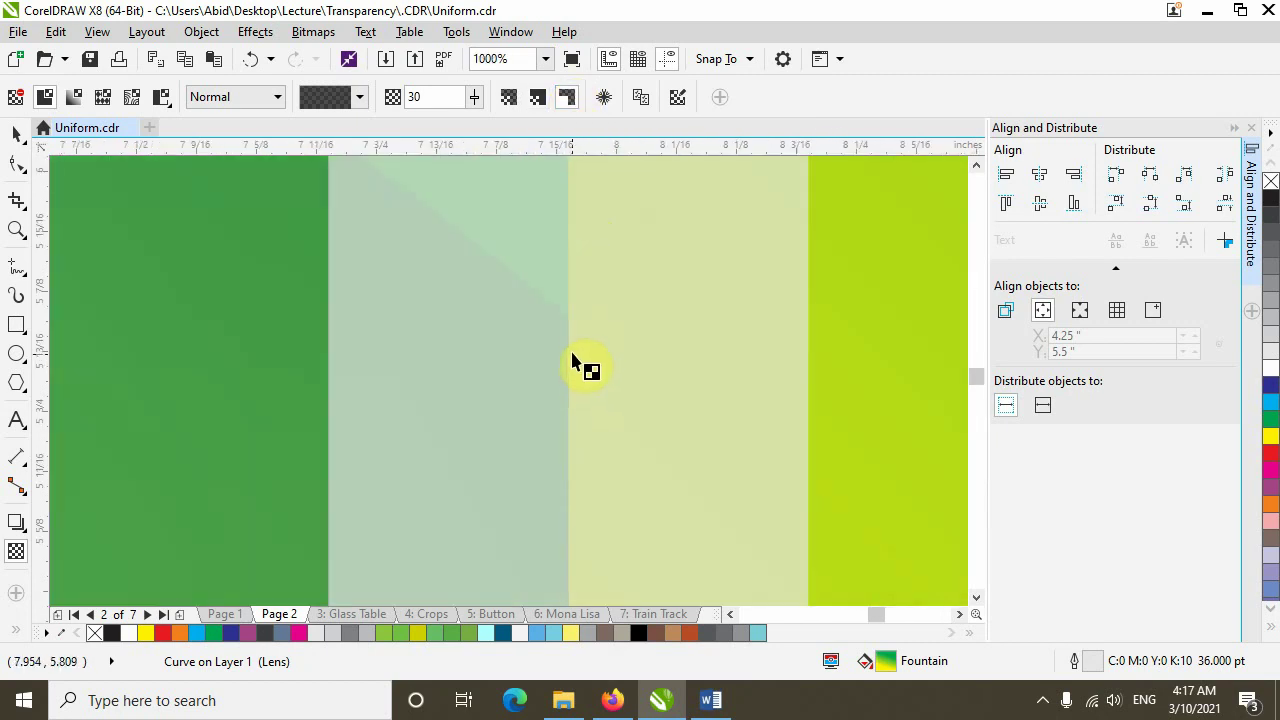
pyautogui.scroll(1, 543, 363)
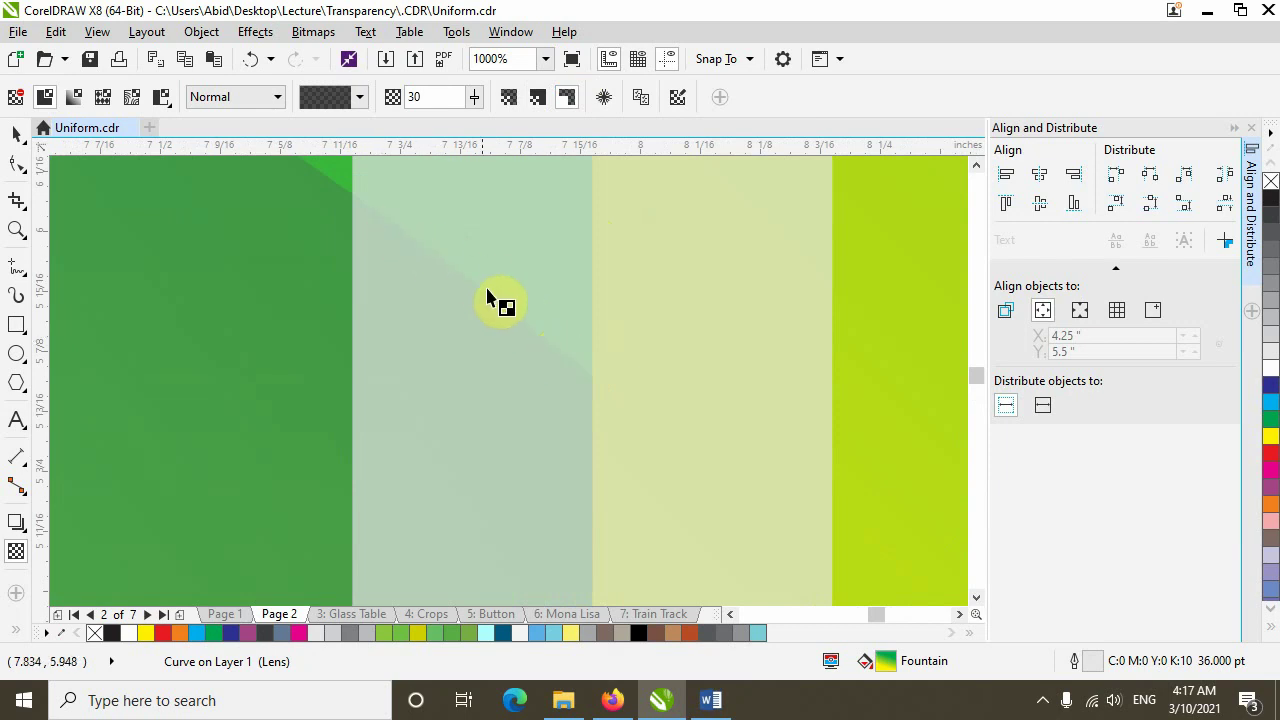
pyautogui.scroll(-6, 540, 335)
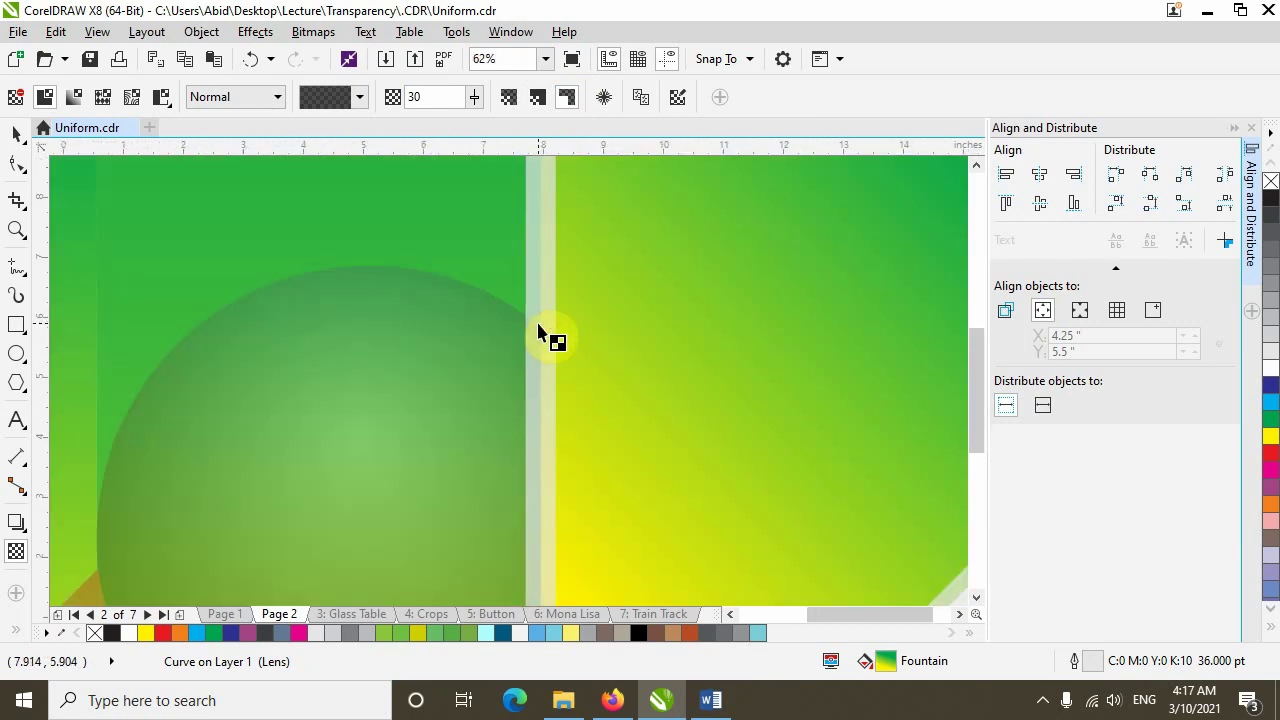
pyautogui.scroll(-3, 540, 335)
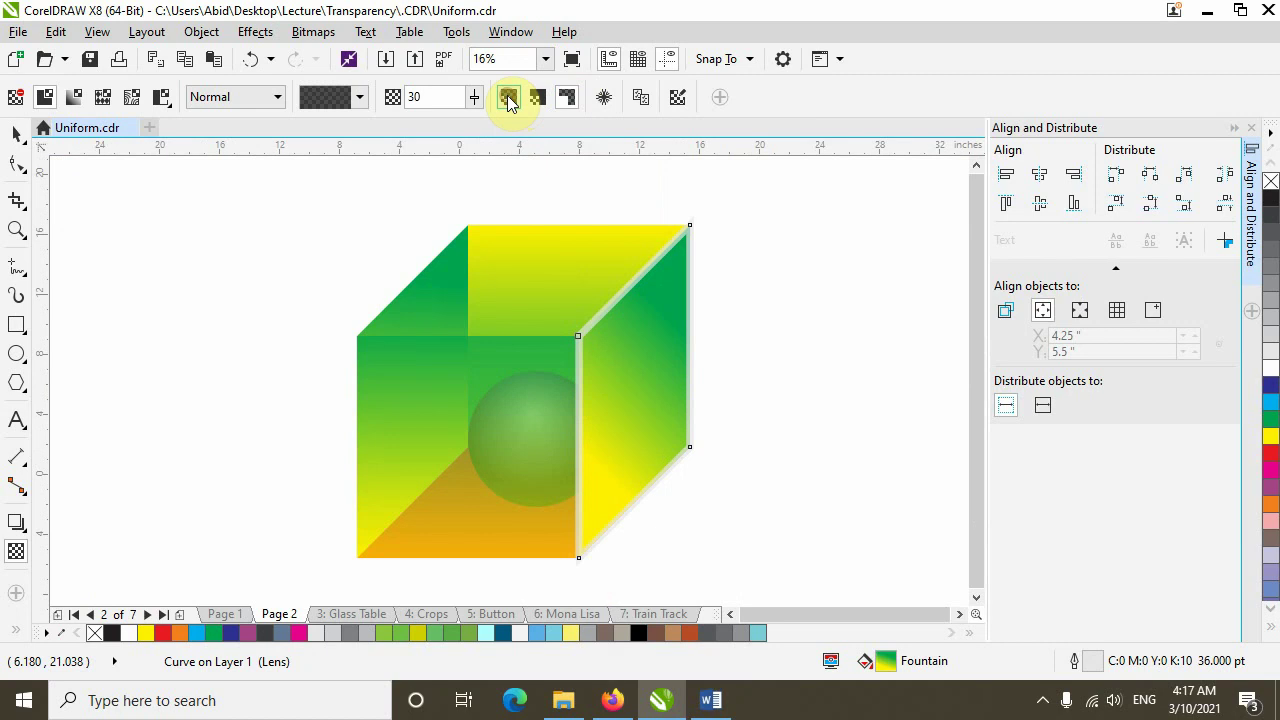
# Apply the right face's transparency to both its fill and its outline
pyautogui.click(508, 98)
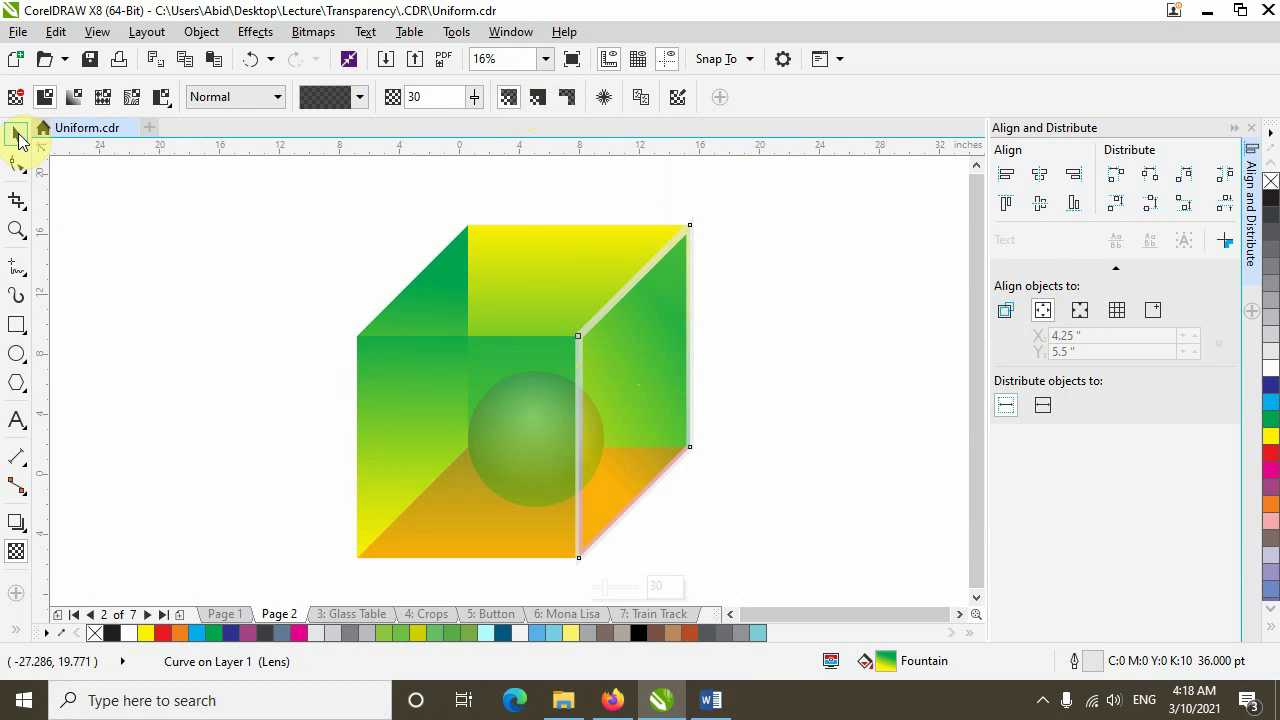
pyautogui.click(17, 136)
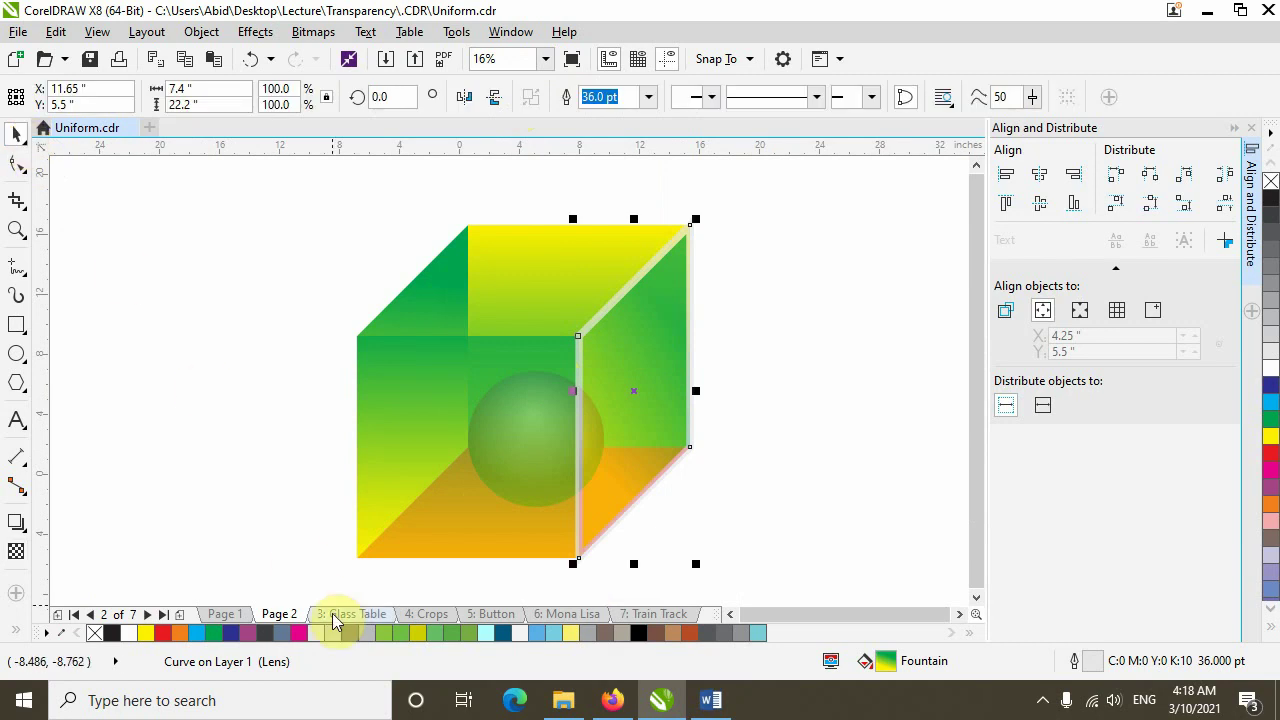
# On the Glass Table page, delete the faded reflection beneath the "Global" text
pyautogui.click(332, 614)
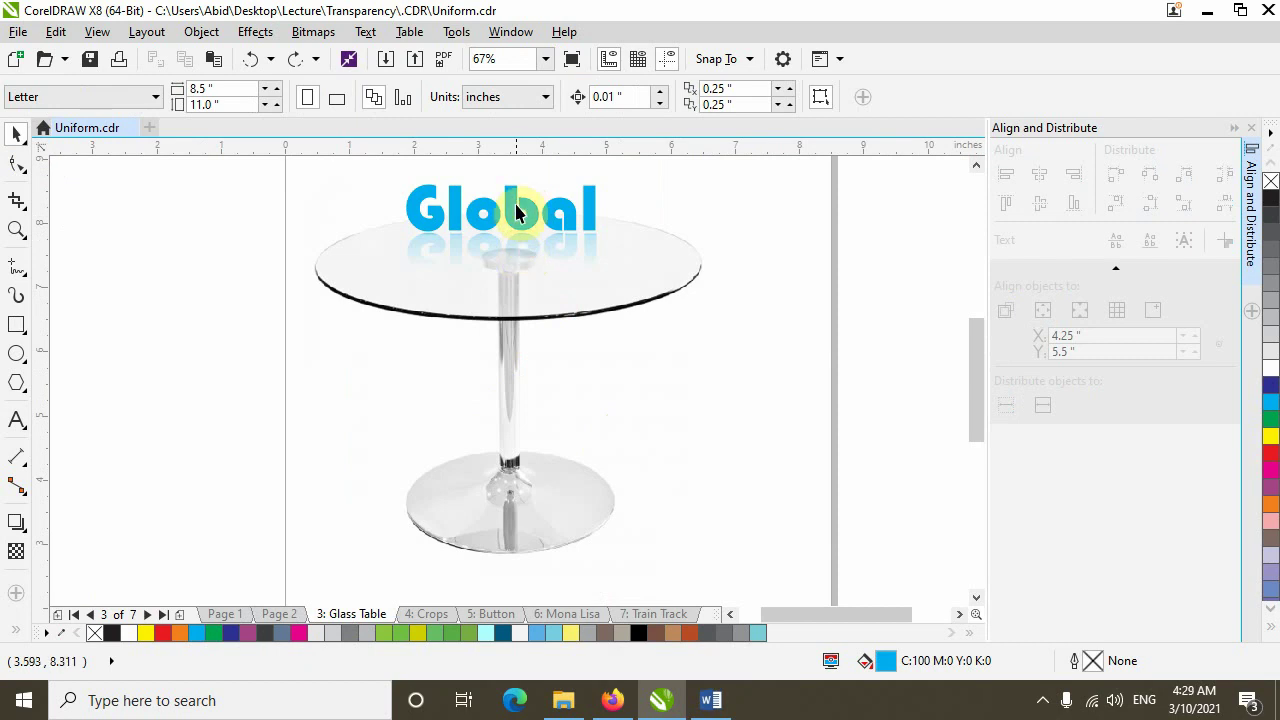
pyautogui.scroll(2, 516, 250)
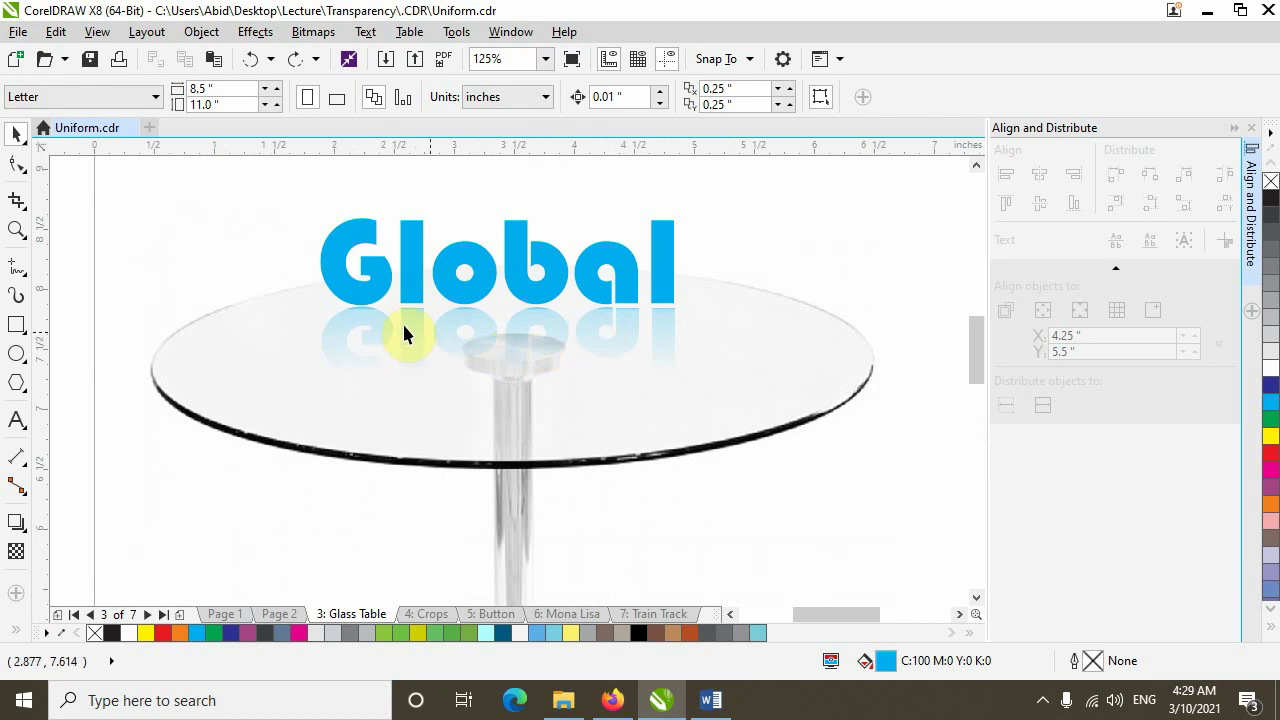
pyautogui.click(492, 332)
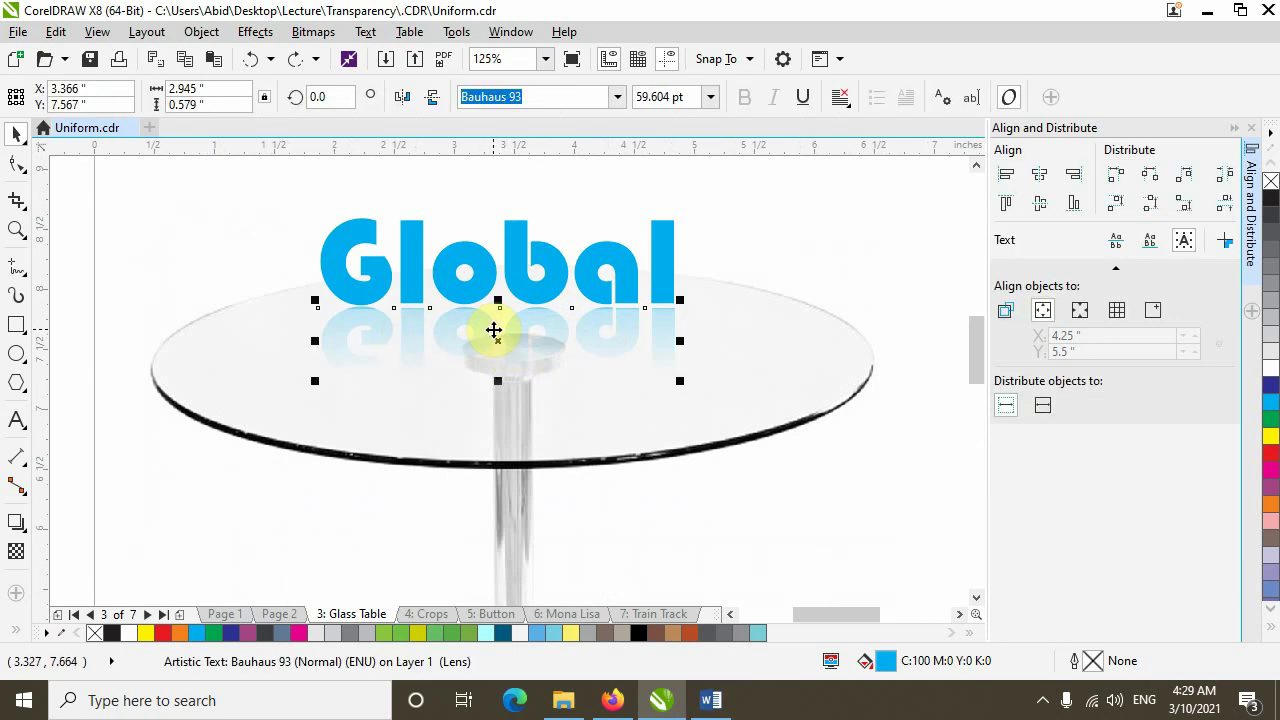
pyautogui.press('Delete')
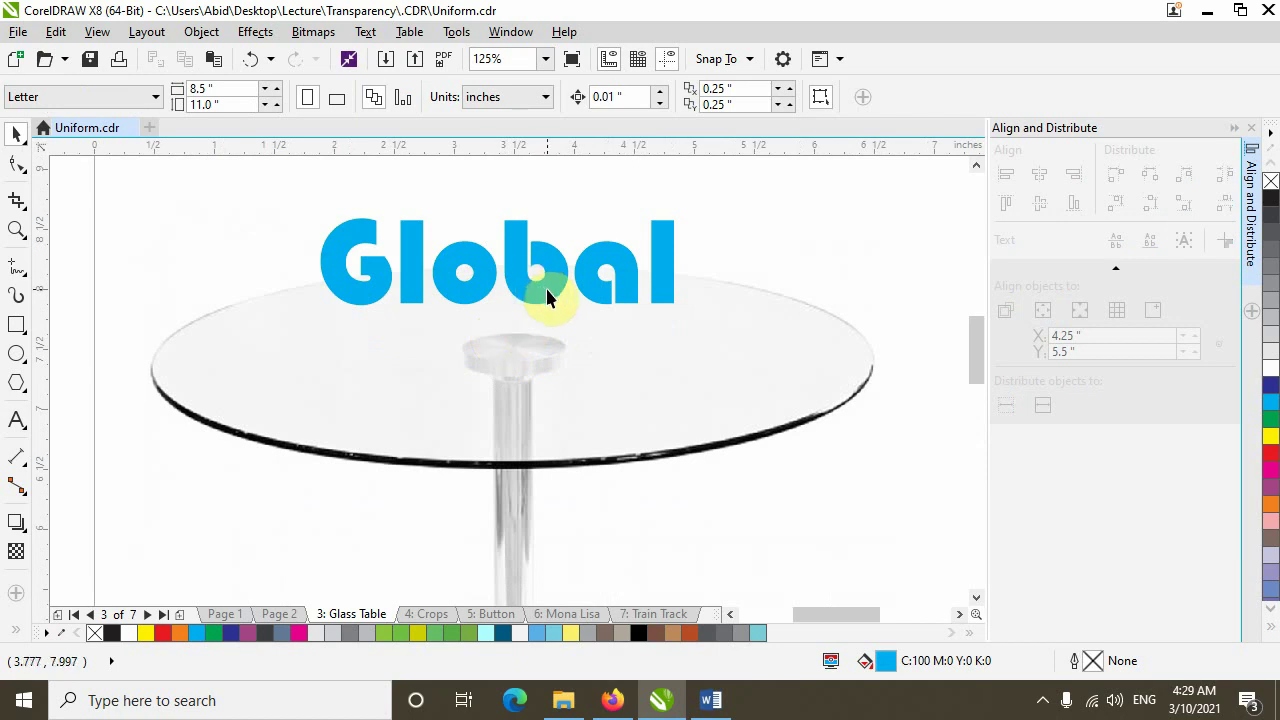
# Duplicate the "Global" text, flip the copy vertically and place it directly beneath the original as a reflection
pyautogui.click(416, 254)
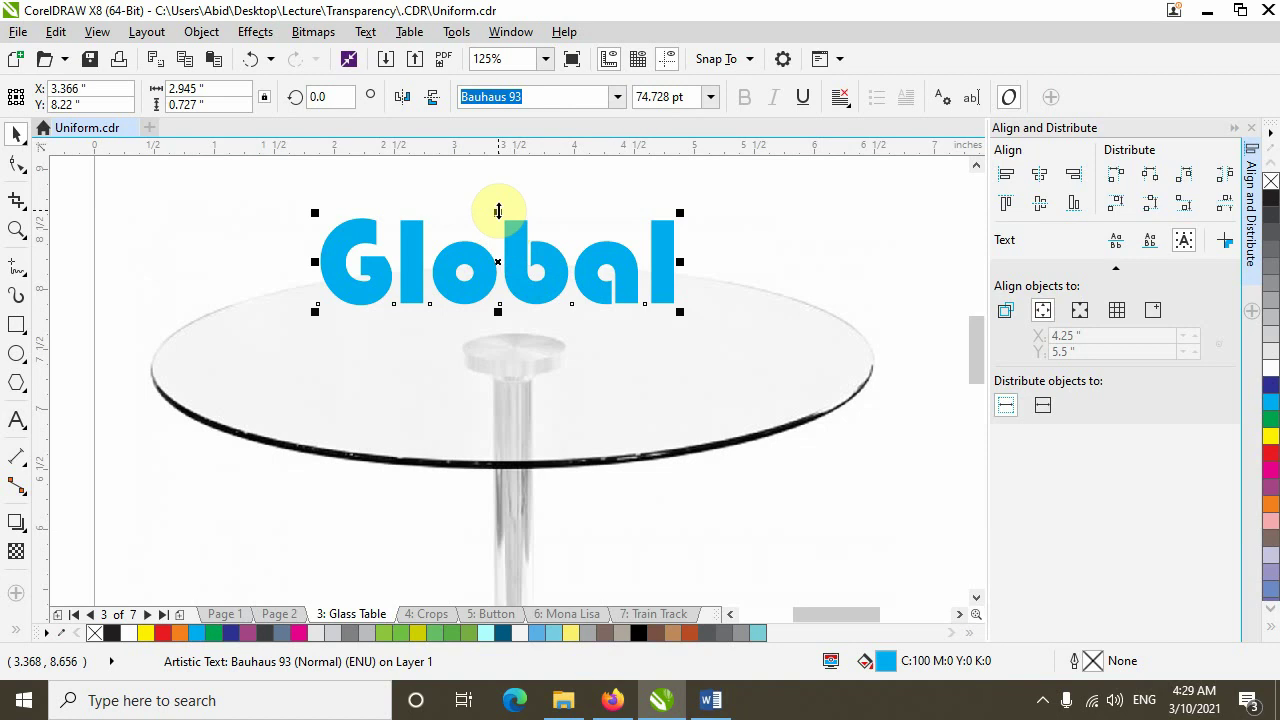
pyautogui.hotkey('ctrl', 'd')
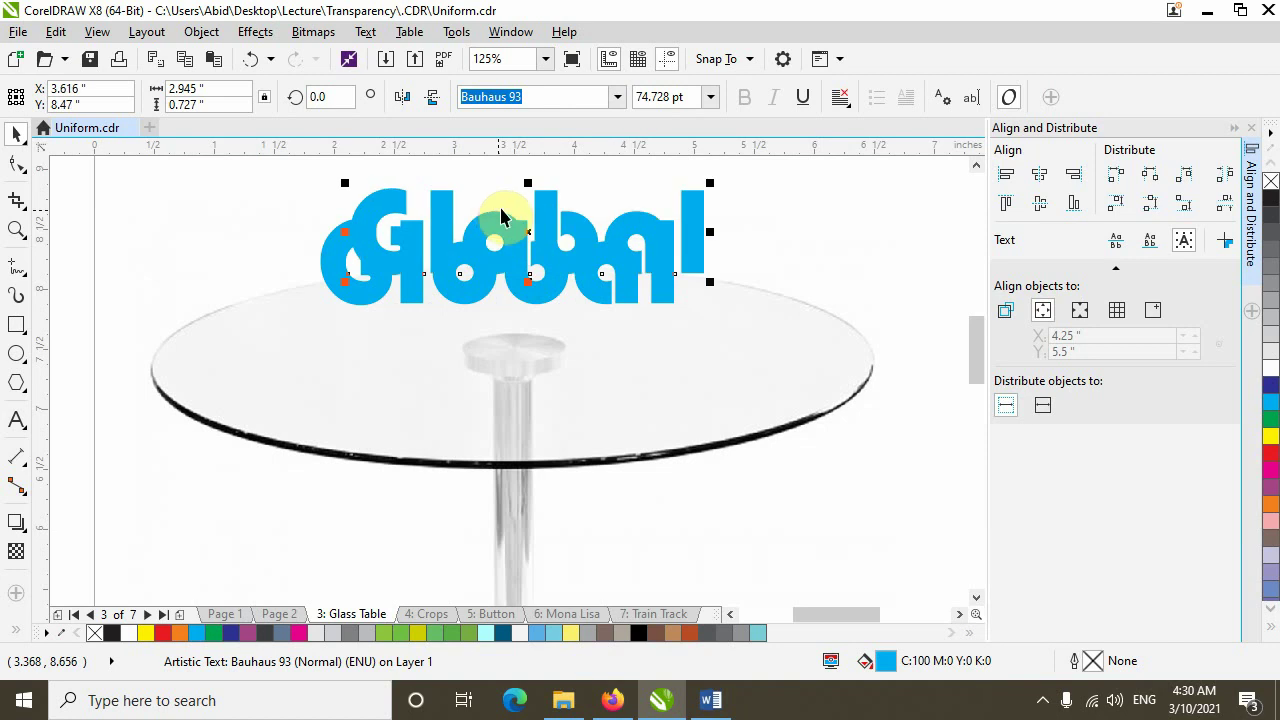
pyautogui.moveTo(542, 232); pyautogui.dragTo(485, 333)
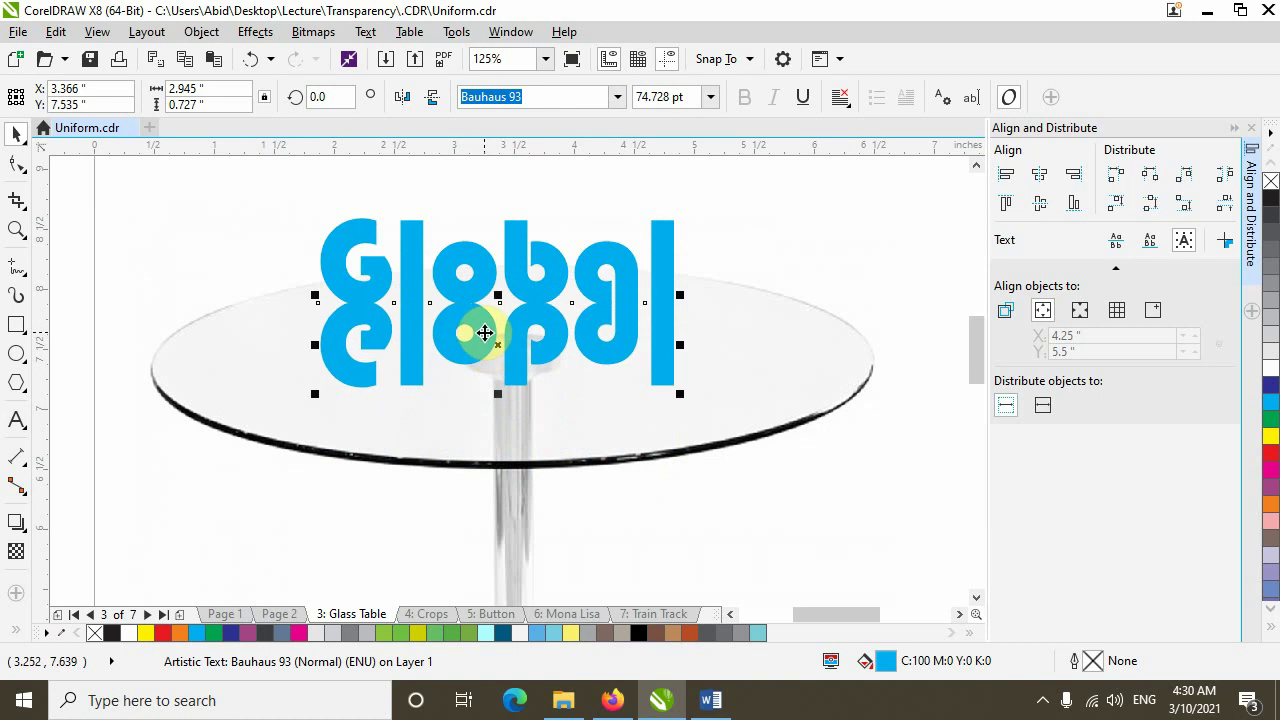
pyautogui.click(879, 440)
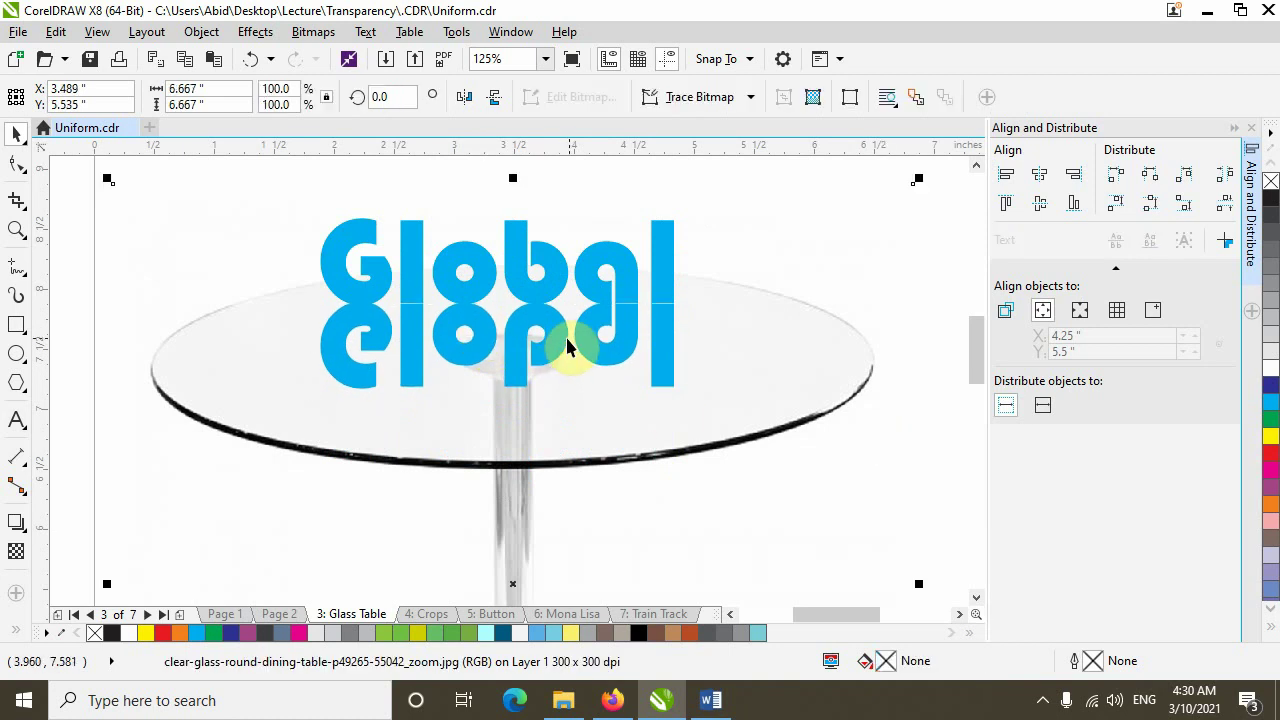
pyautogui.moveTo(559, 334); pyautogui.dragTo(559, 335)
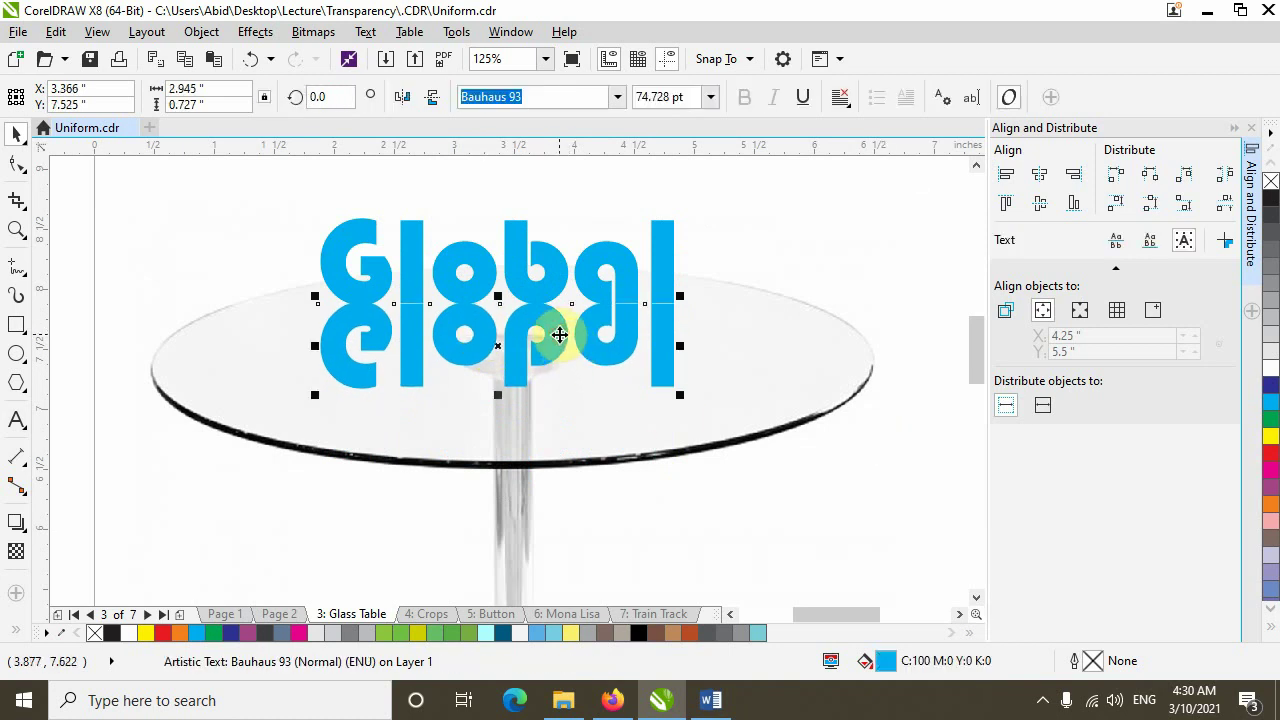
# Apply a linear fountain transparency to the flipped "Global" text, running vertically from 100 at its upper edge to 0 at its lower edge
pyautogui.click(15, 555)
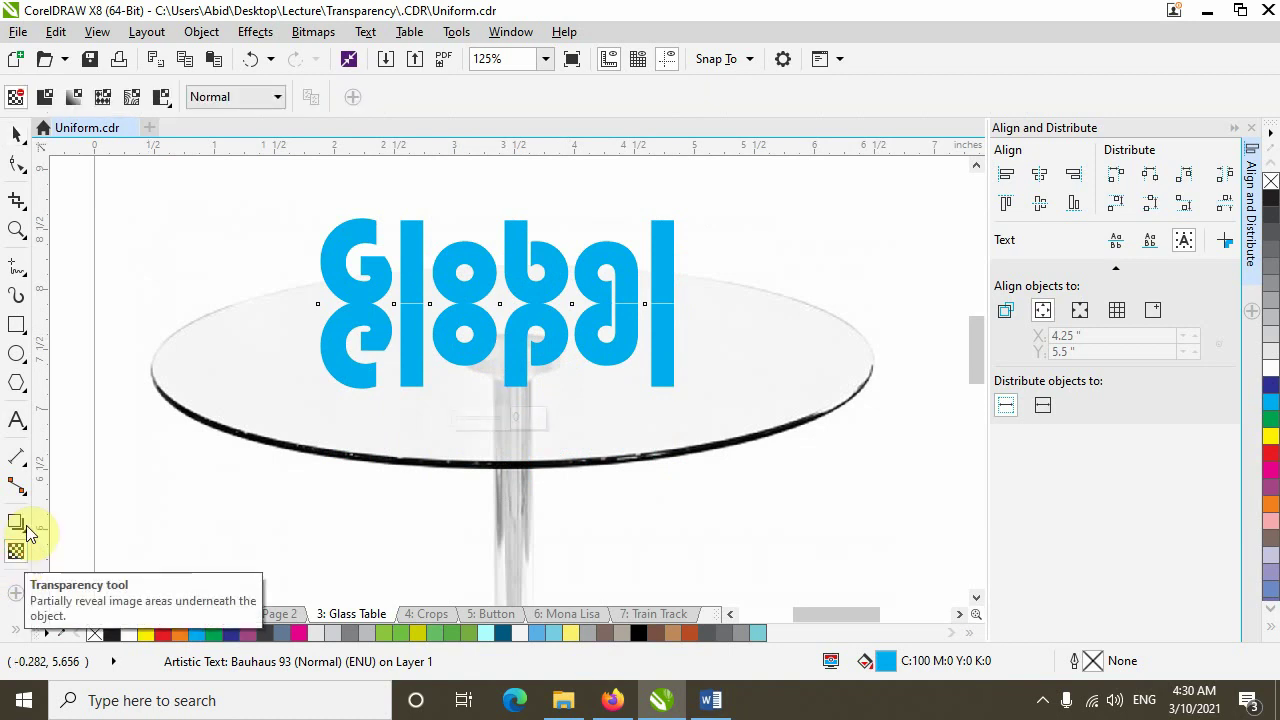
pyautogui.click(74, 97)
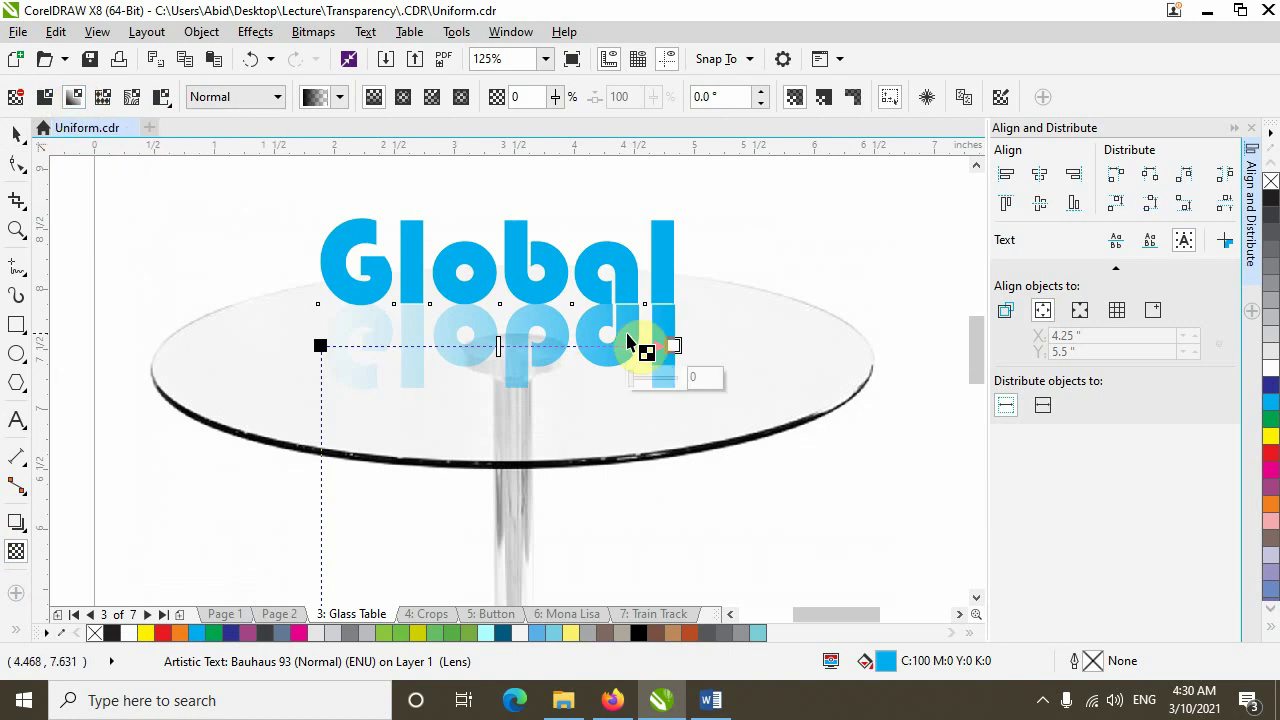
pyautogui.click(543, 343)
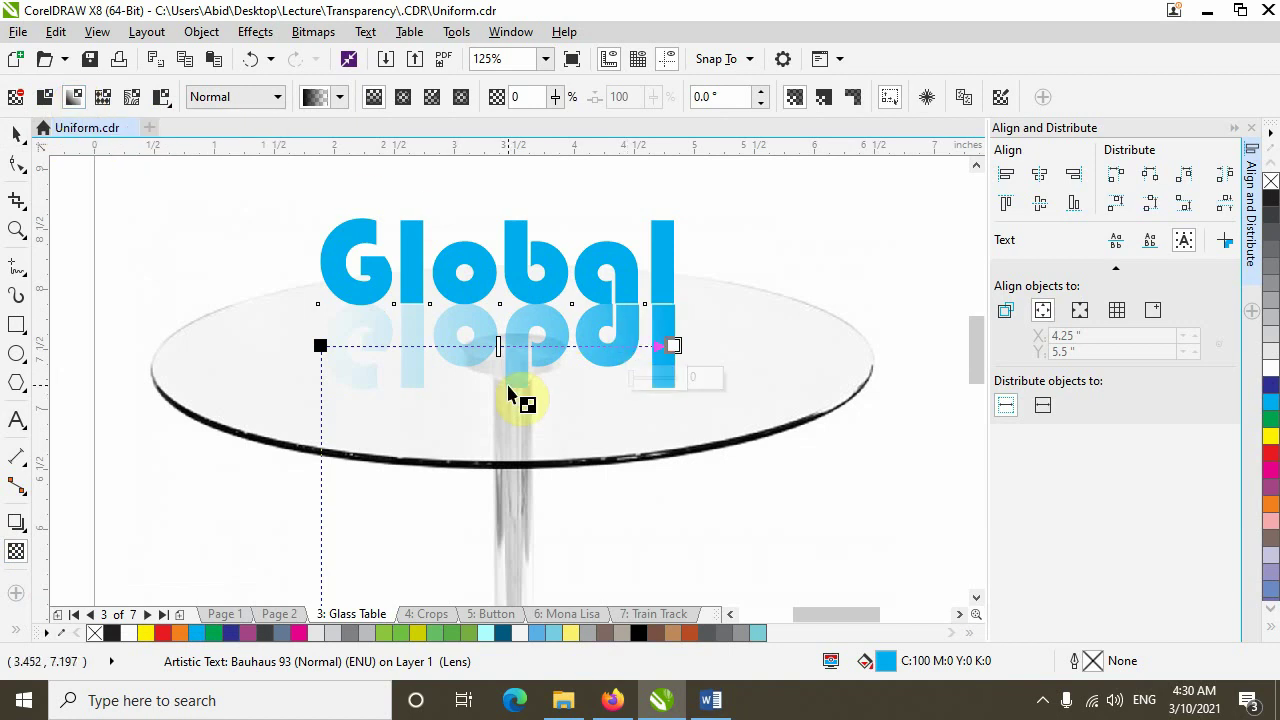
pyautogui.moveTo(526, 343); pyautogui.dragTo(525, 322)
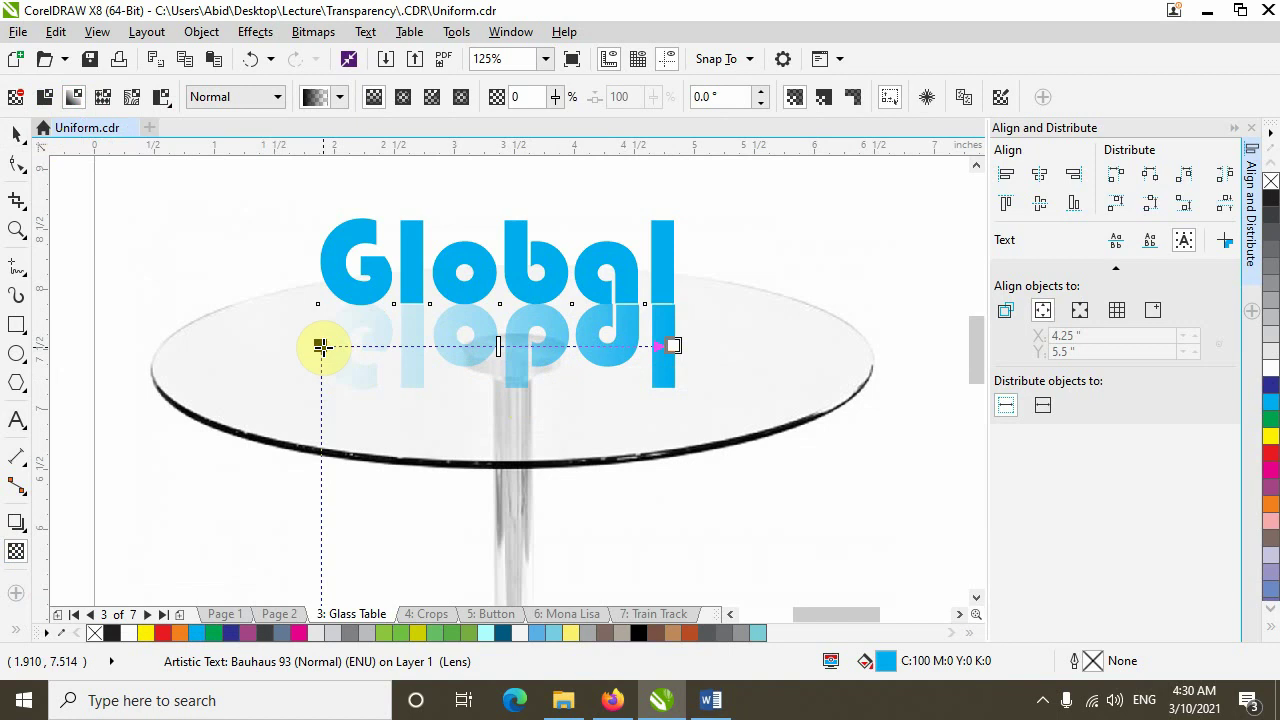
pyautogui.moveTo(320, 346); pyautogui.dragTo(501, 304)
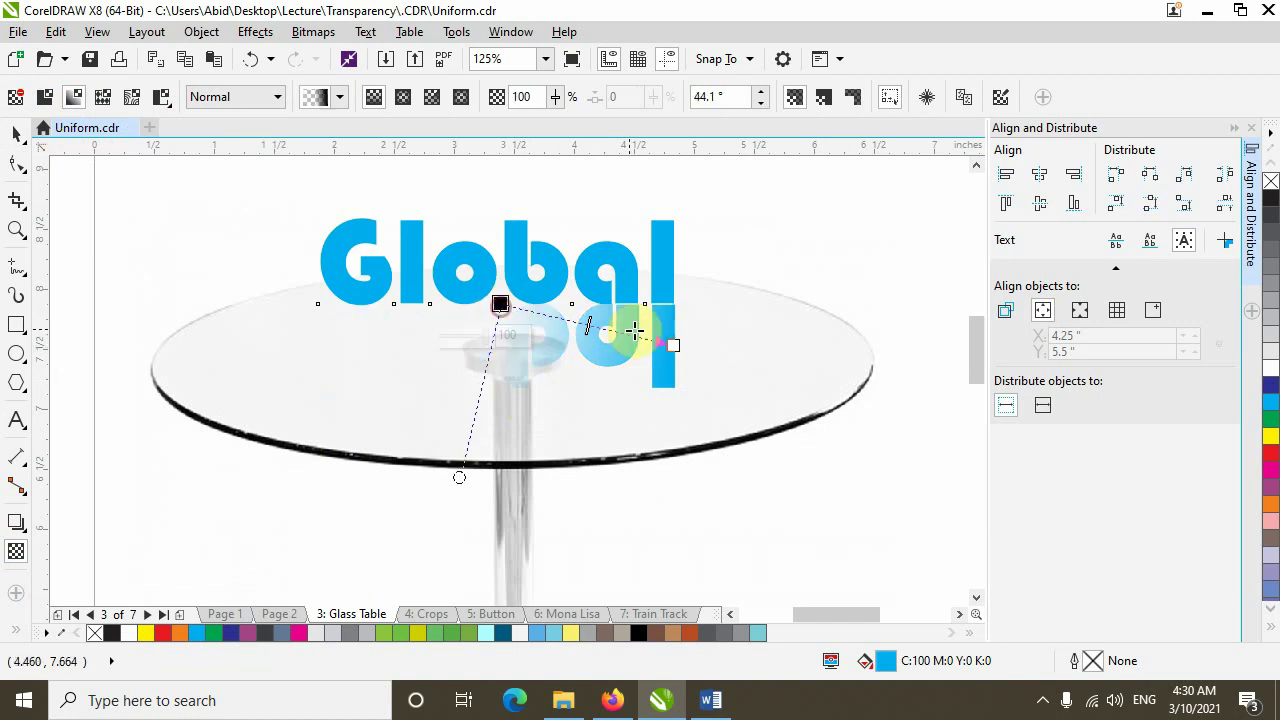
pyautogui.moveTo(677, 349); pyautogui.dragTo(506, 397)
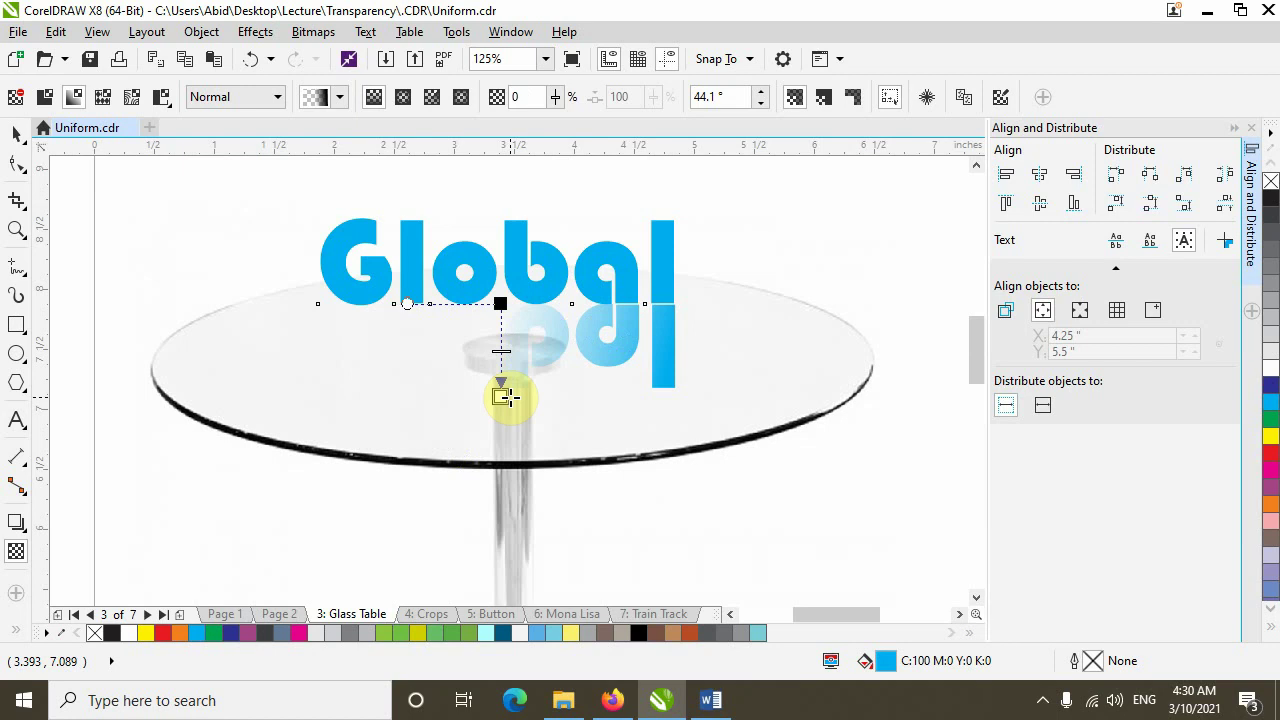
# Straighten the fountain transparency on the flipped "Global" text to a vertical 90° angle
pyautogui.moveTo(506, 397); pyautogui.dragTo(500, 396)
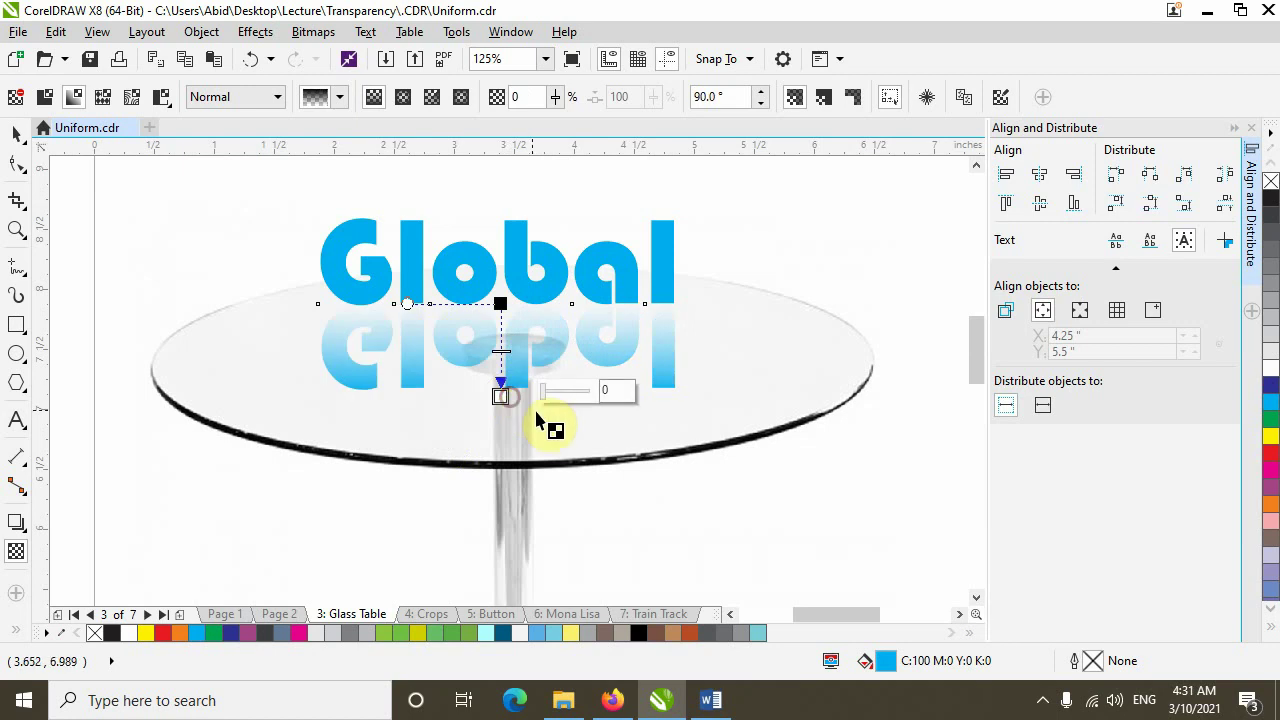
pyautogui.click(500, 304)
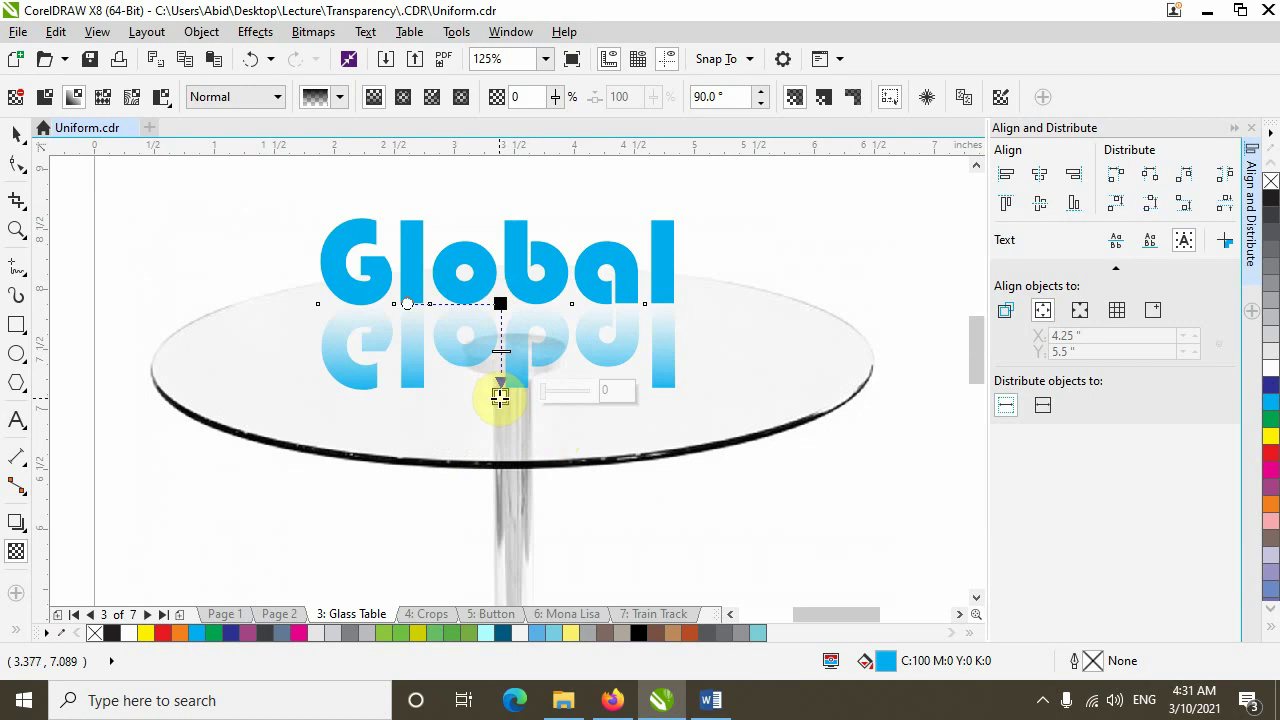
pyautogui.click(500, 396)
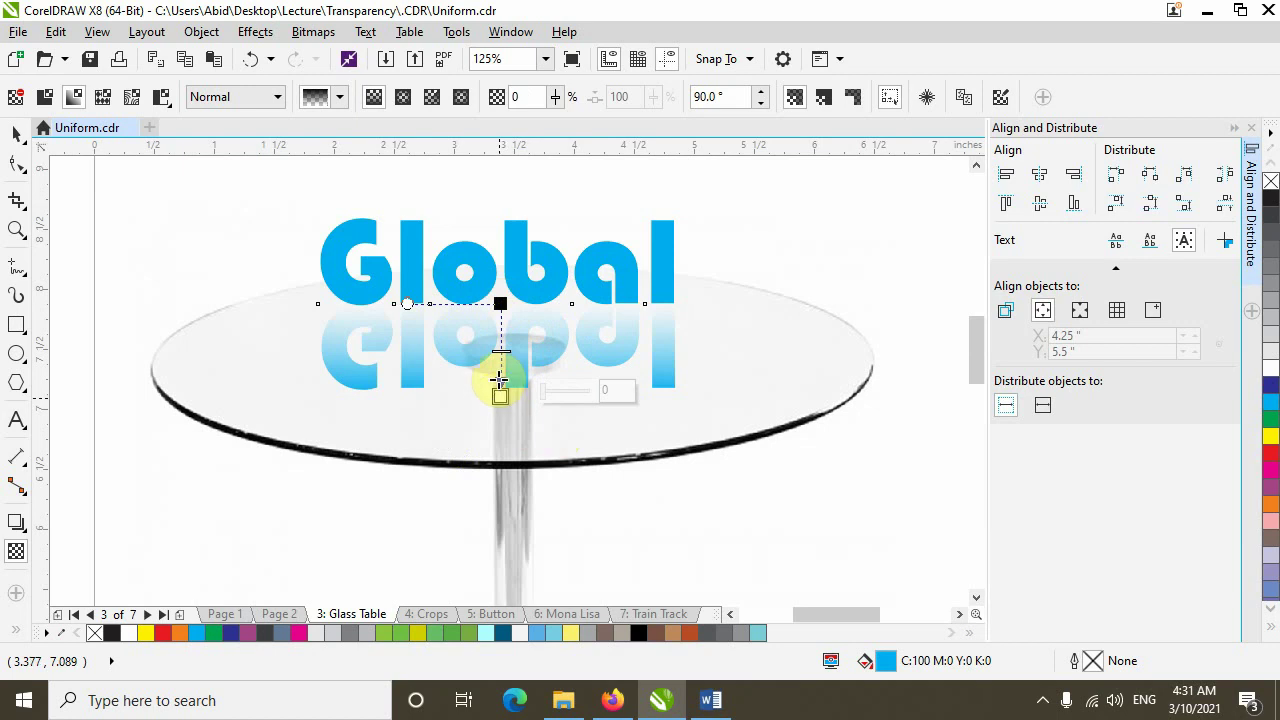
# Reverse the reflection's fade by setting the upper node's transparency to 0 and the lower node's to 100
pyautogui.click(500, 304)
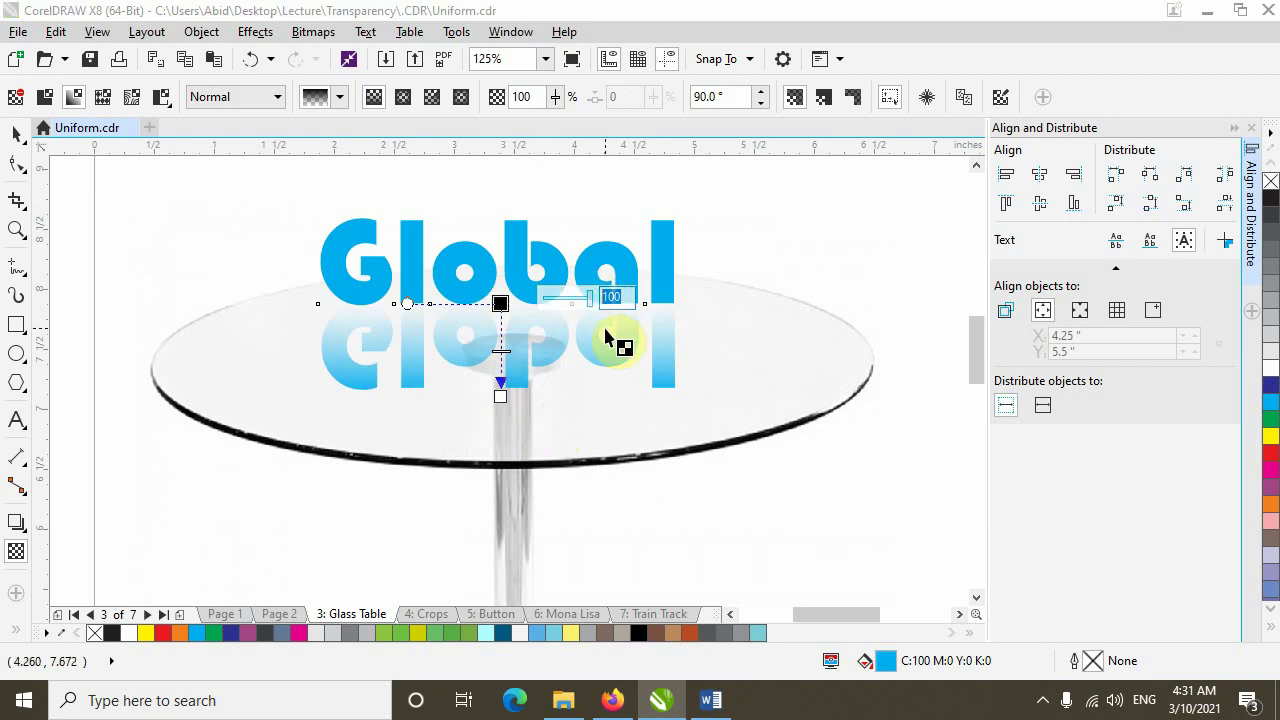
pyautogui.write('0')
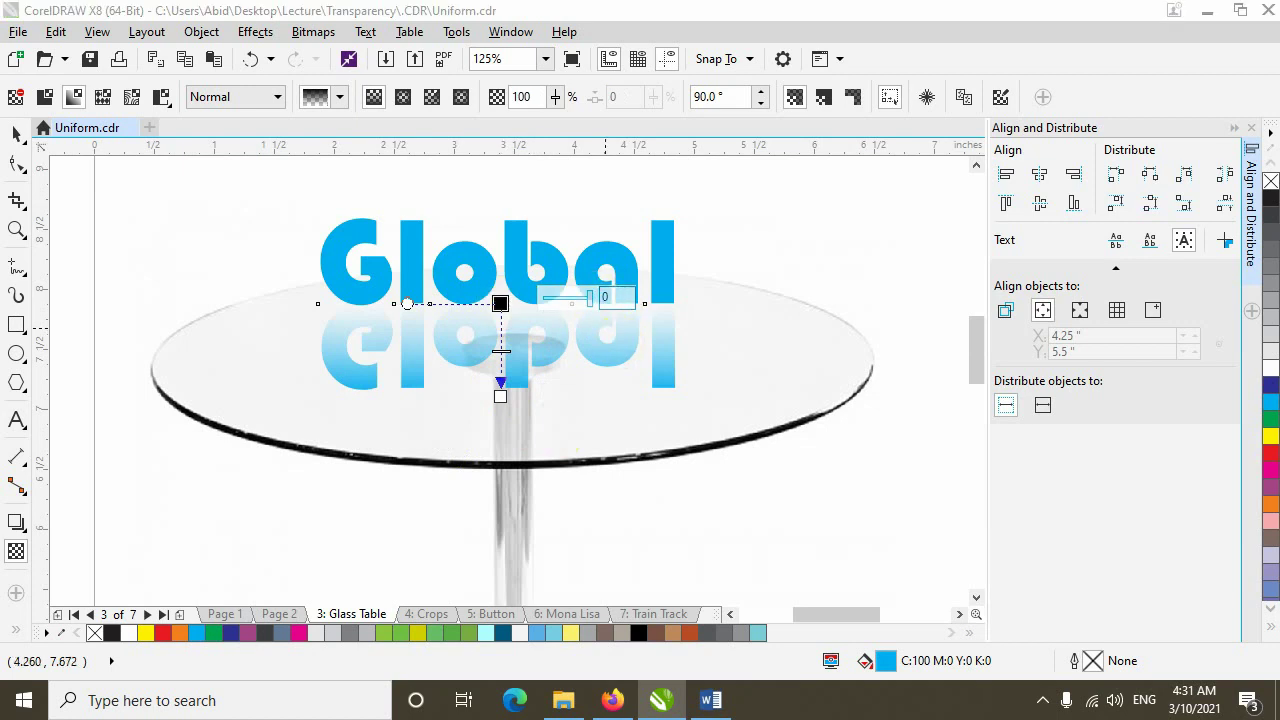
pyautogui.click(605, 329)
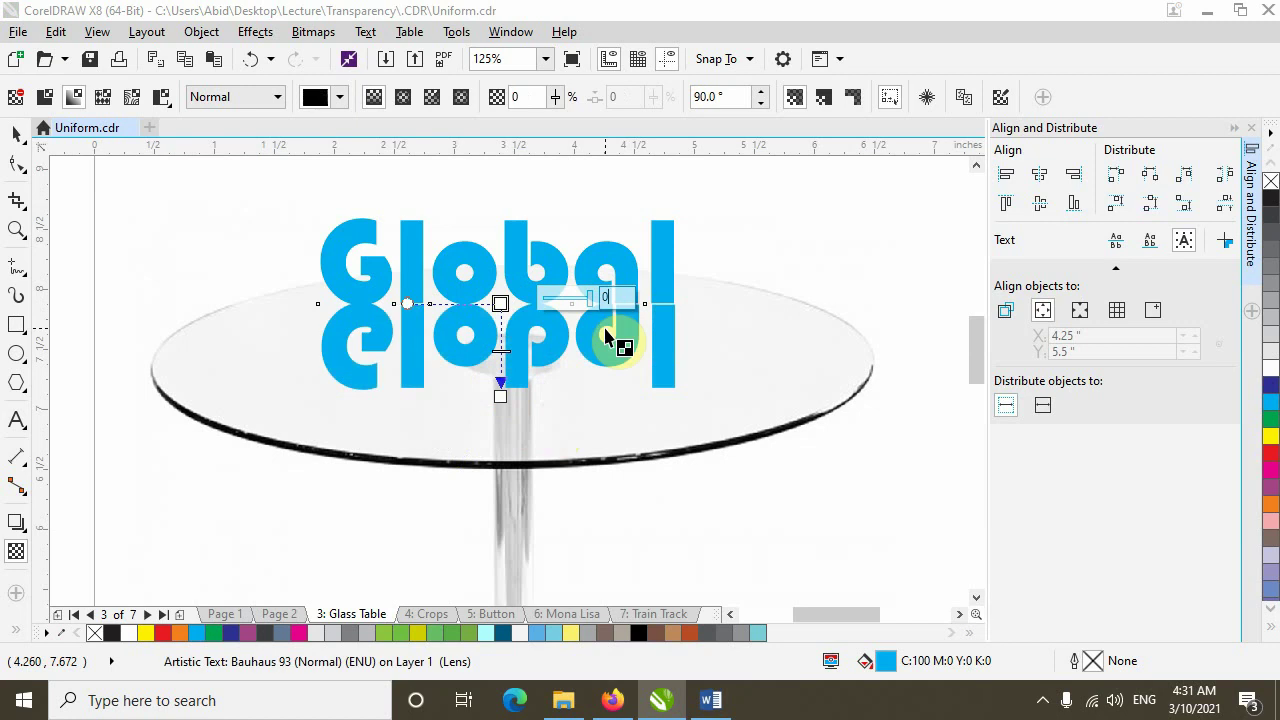
pyautogui.click(501, 395)
pyautogui.click(600, 391)
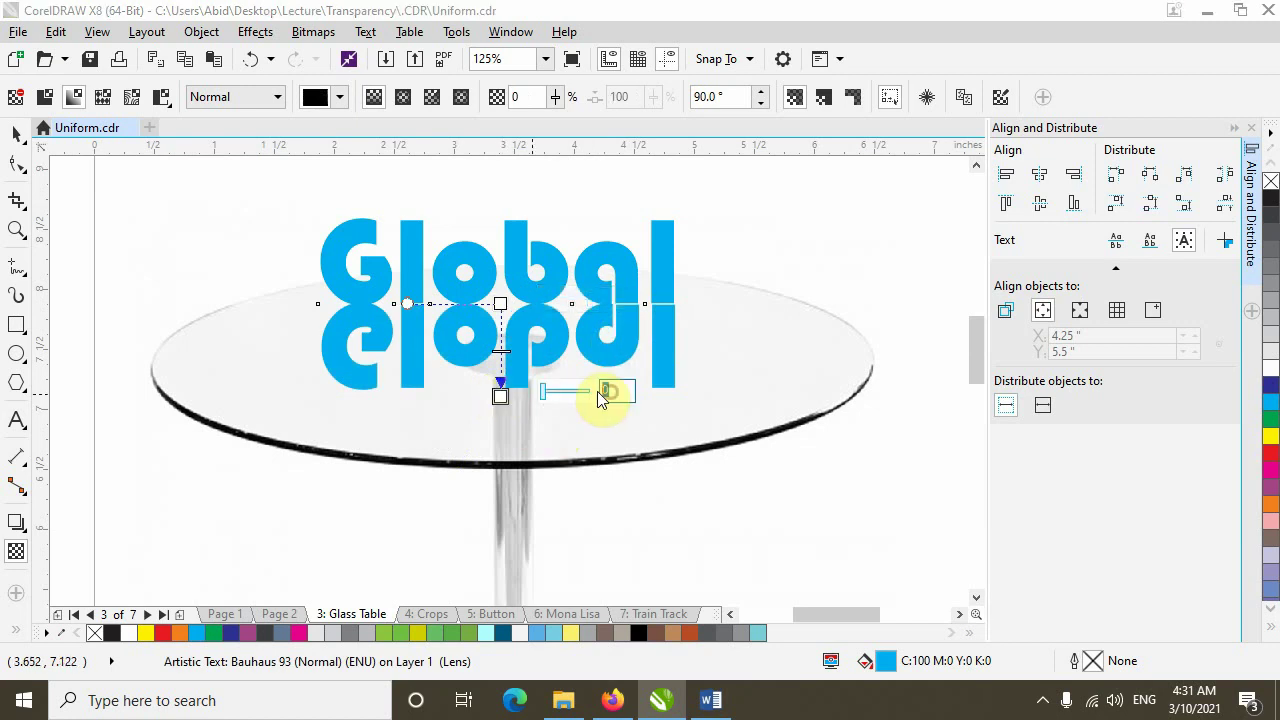
pyautogui.click(601, 397)
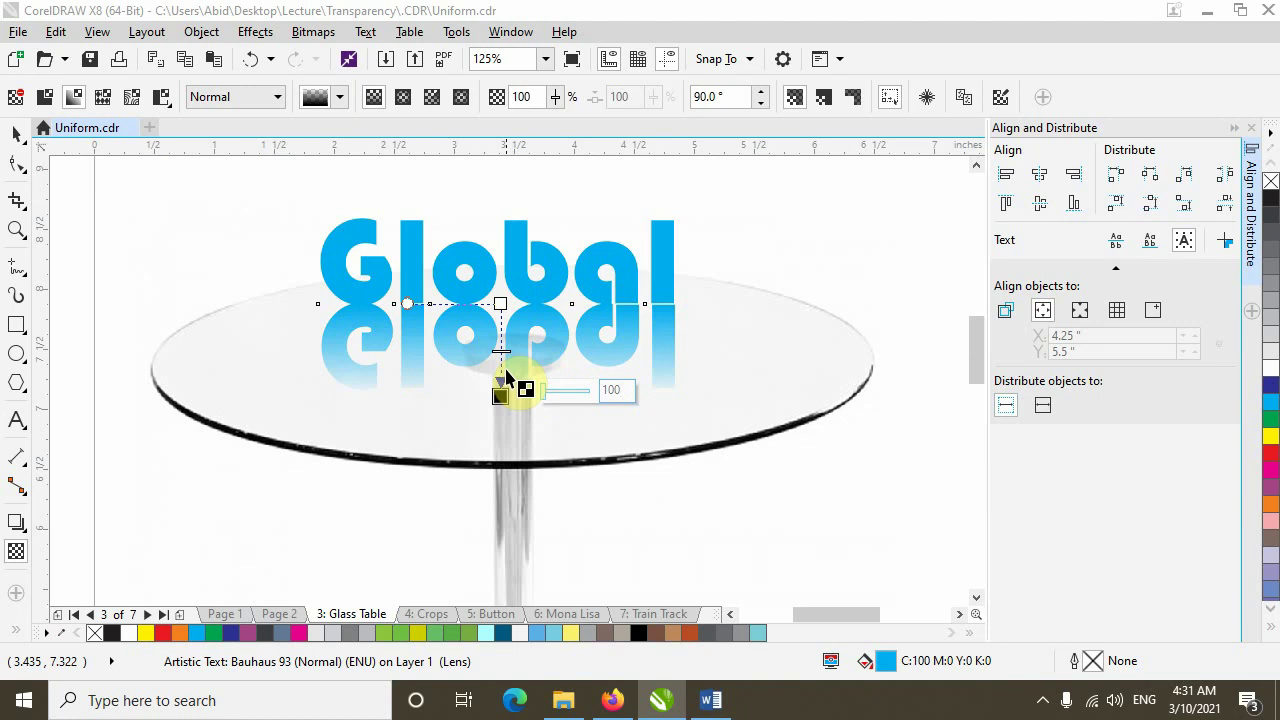
# Set the reflection's upper transparency node to 50 and move the gradient's midpoint up against that node
pyautogui.click(501, 302)
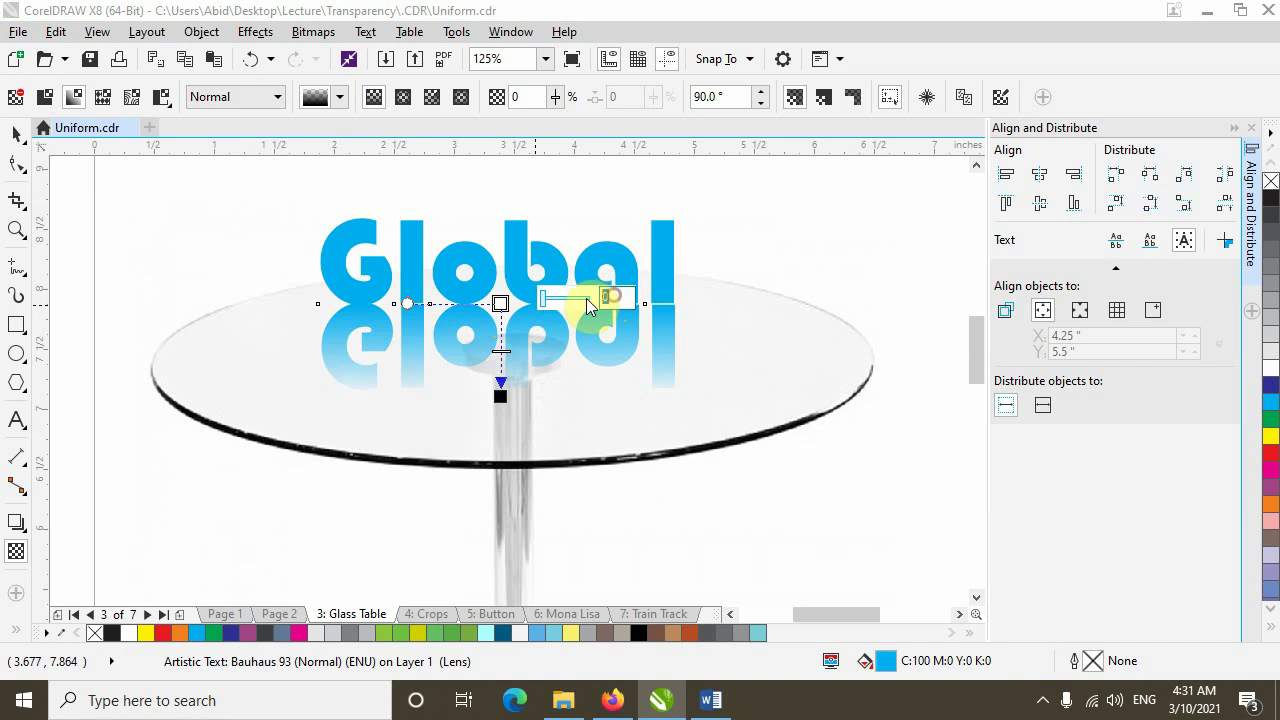
pyautogui.write('50')
pyautogui.press('Return')
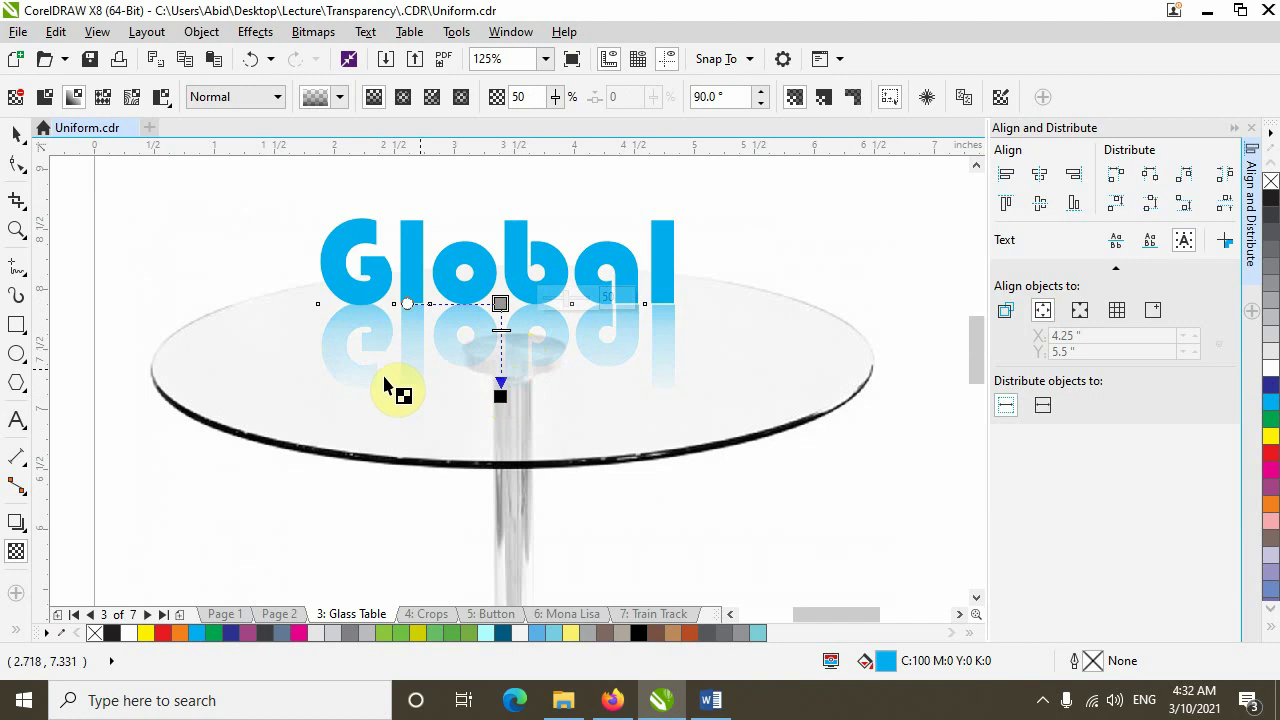
pyautogui.click(499, 332)
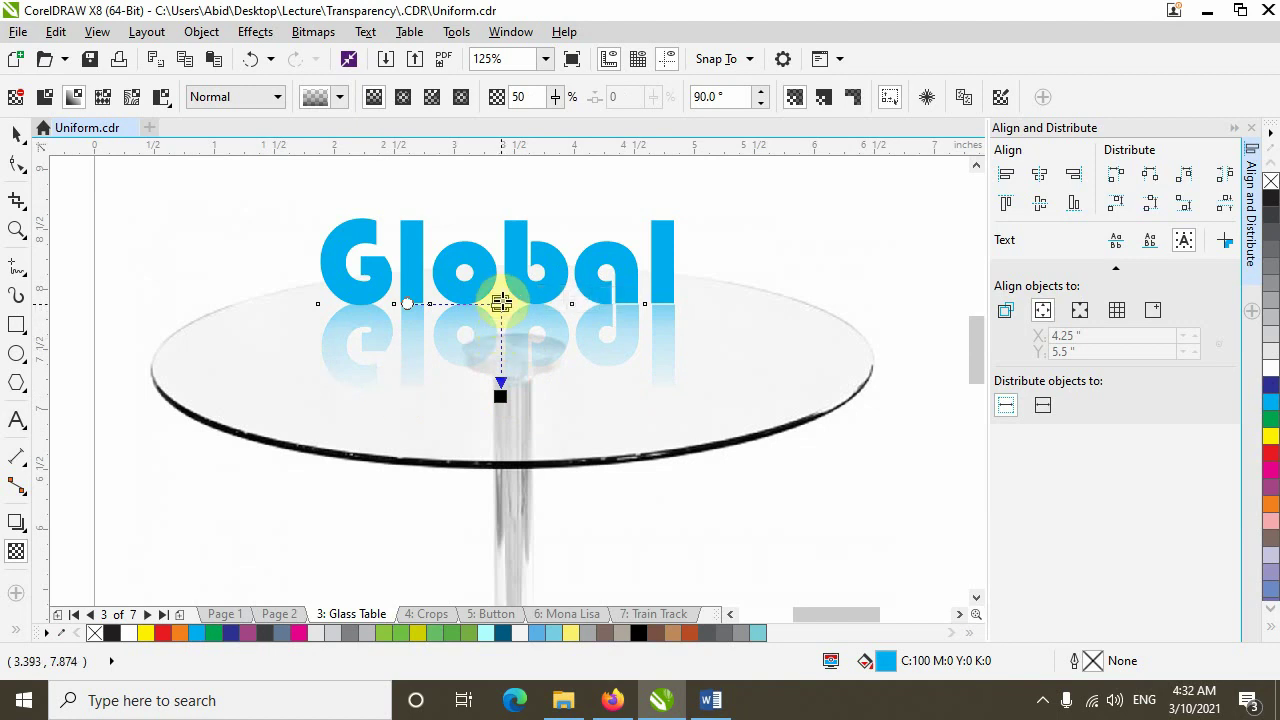
pyautogui.moveTo(500, 318); pyautogui.dragTo(503, 312)
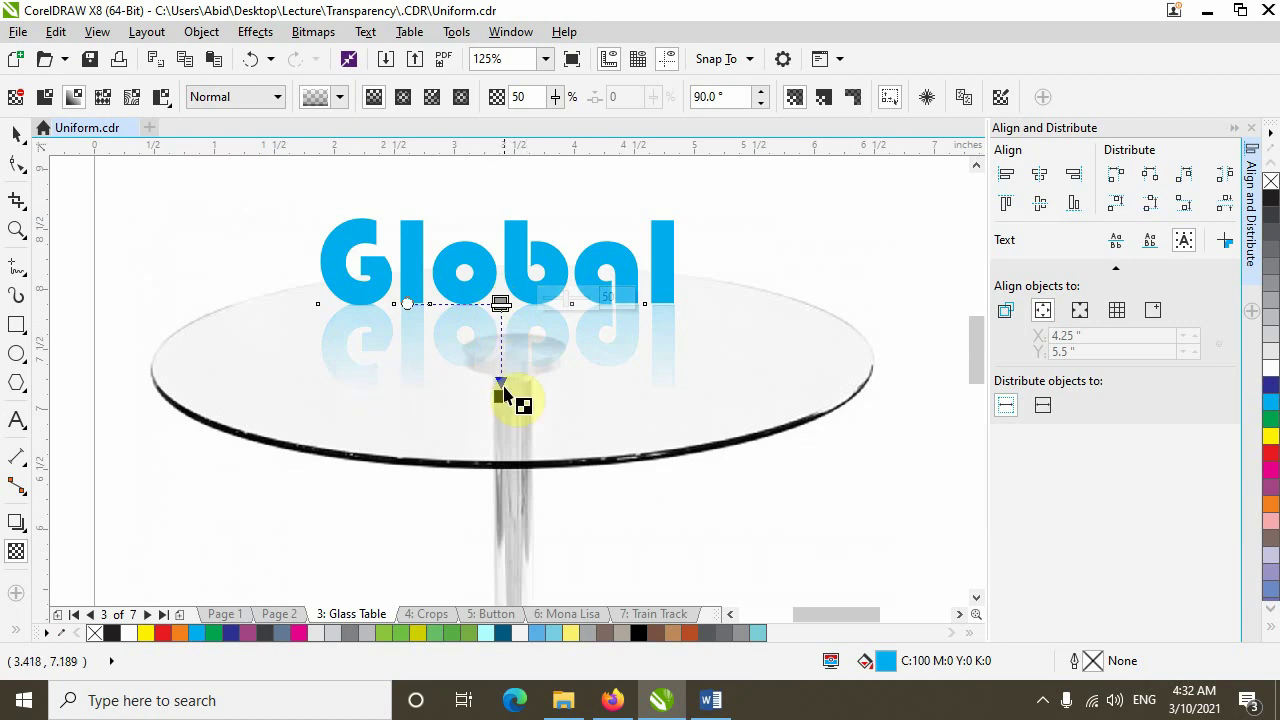
pyautogui.moveTo(501, 393)
pyautogui.mouseDown()
pyautogui.moveTo(503, 331)
pyautogui.moveTo(501, 388)
pyautogui.mouseUp()
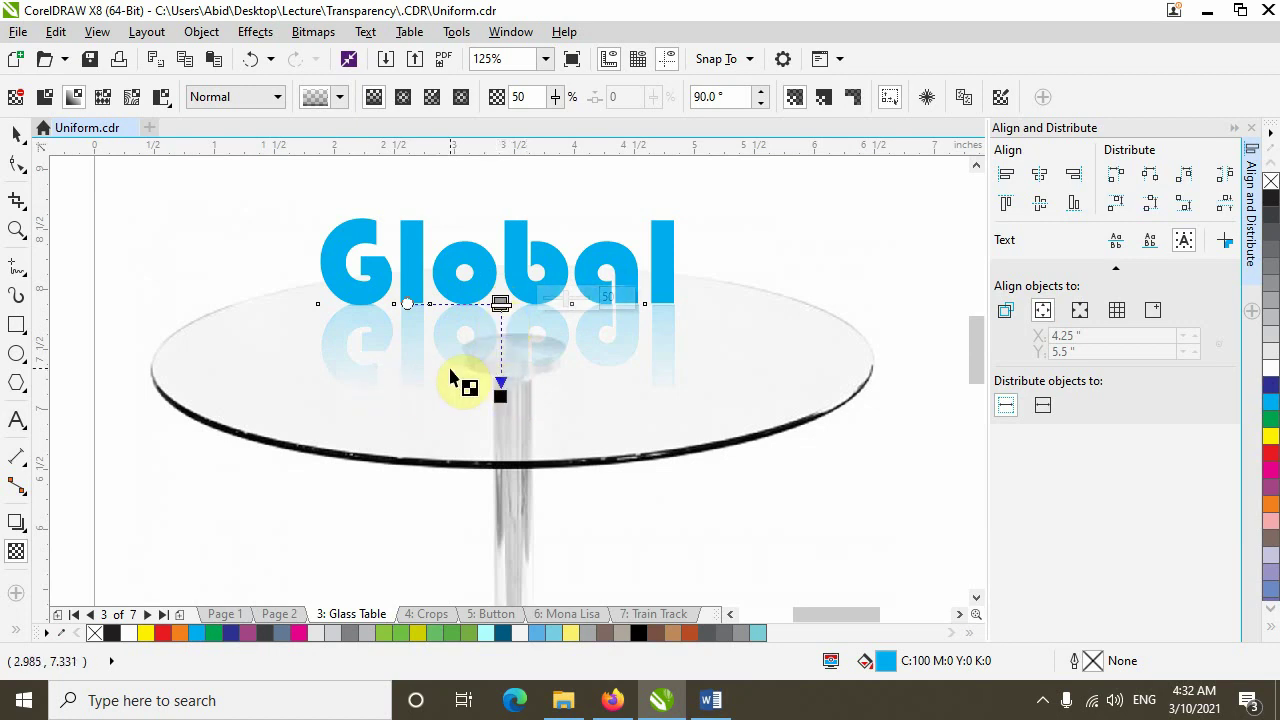
# Leave transparency editing and check the text reflection with the whole glass table in view
pyautogui.click(16, 137)
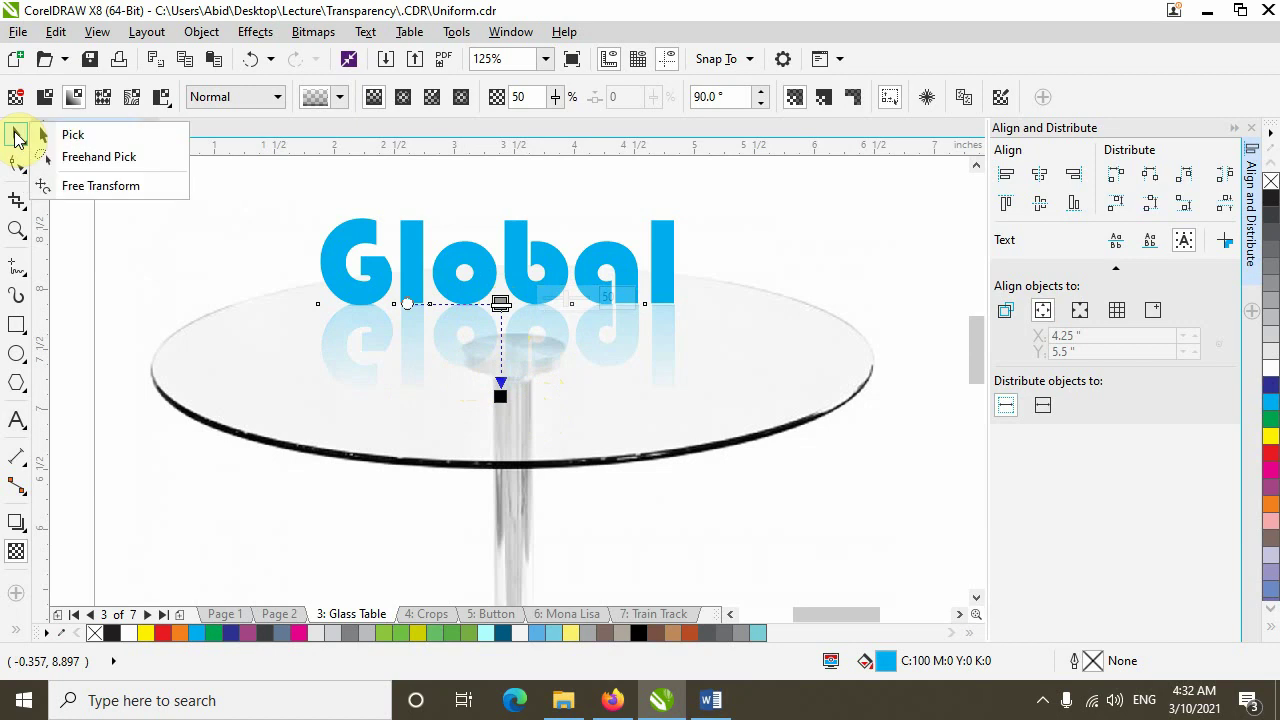
pyautogui.click(908, 411)
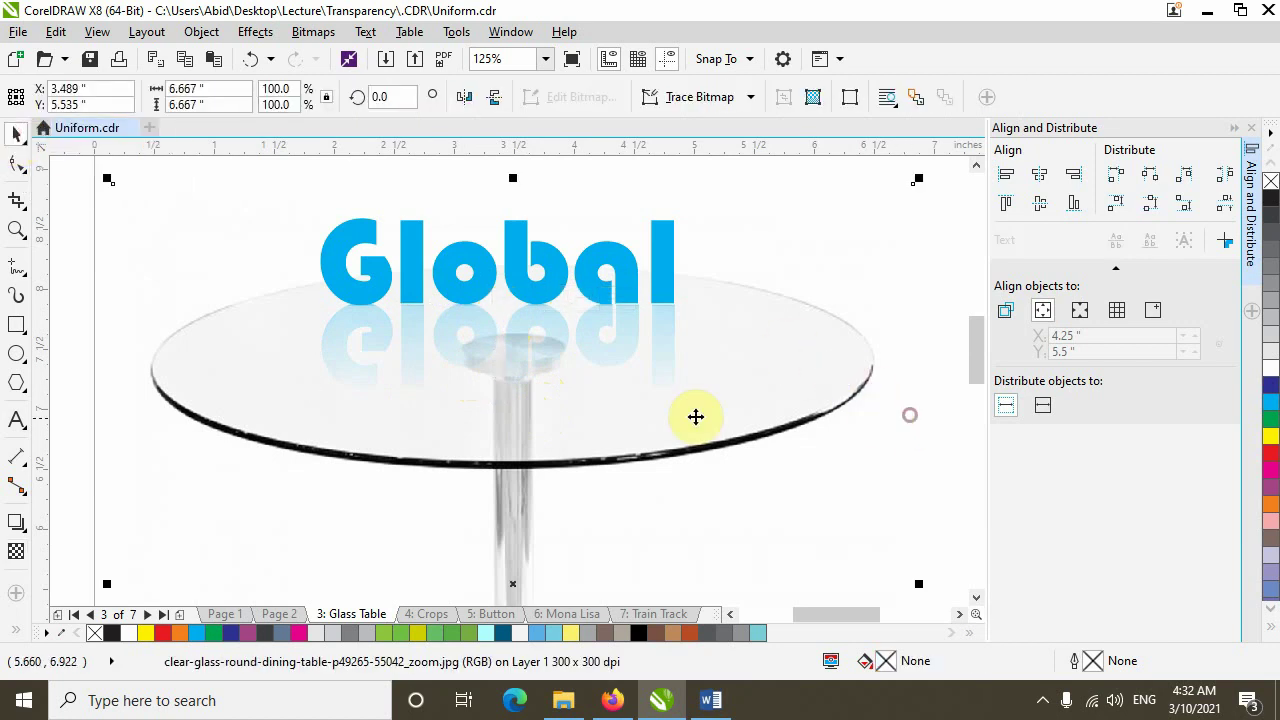
pyautogui.scroll(-2, 579, 326)
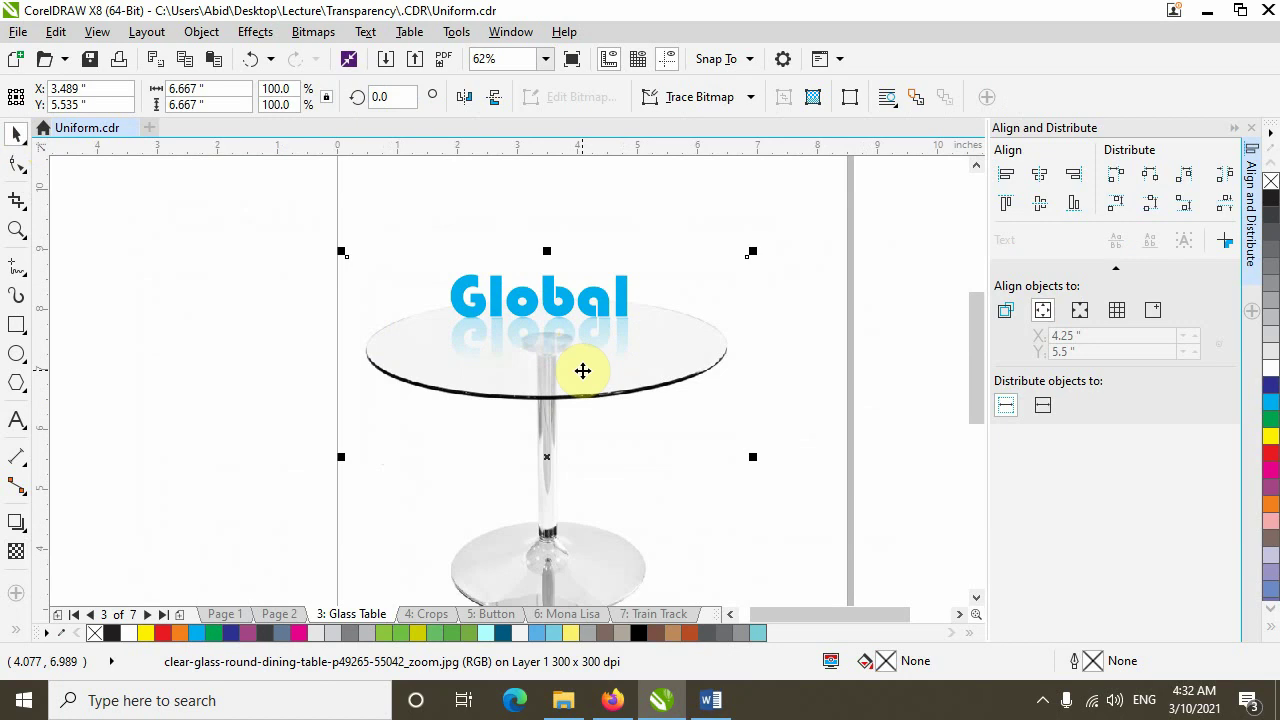
pyautogui.click(16, 229)
pyautogui.click(205, 100)
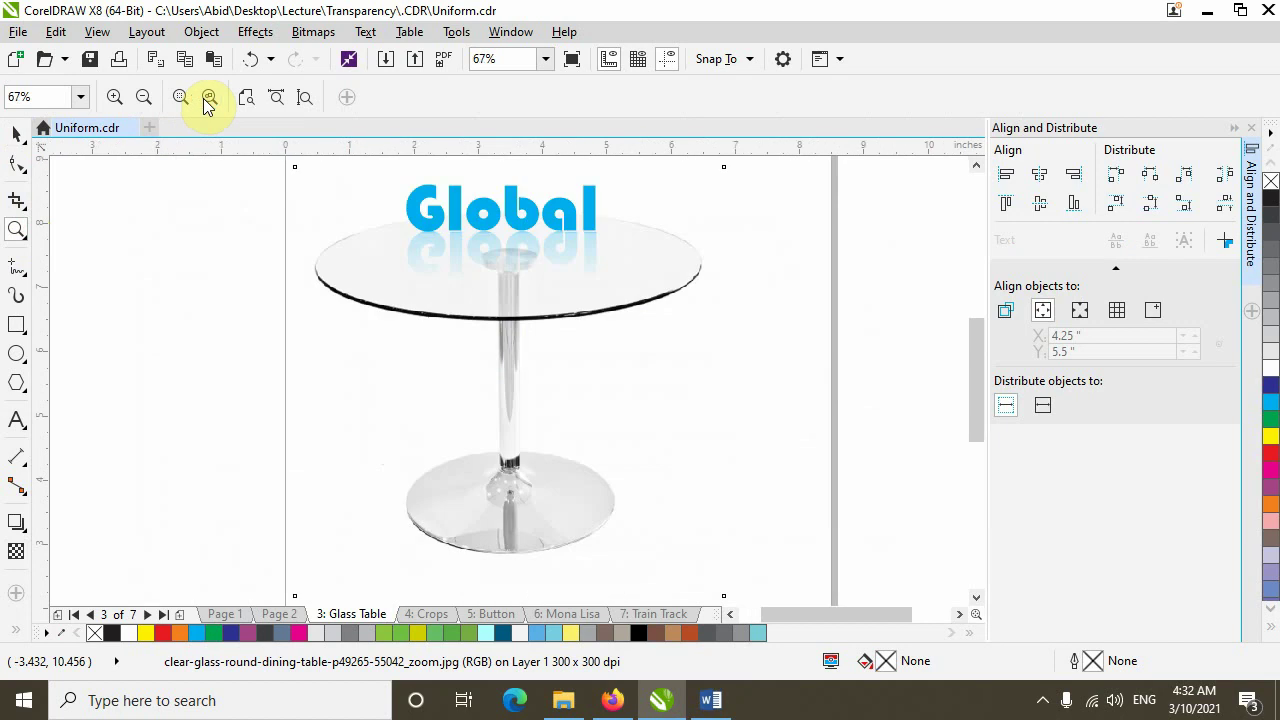
# On the Crops page, select the image of the man for transparency editing and examine the fade at his waist
pyautogui.click(430, 618)
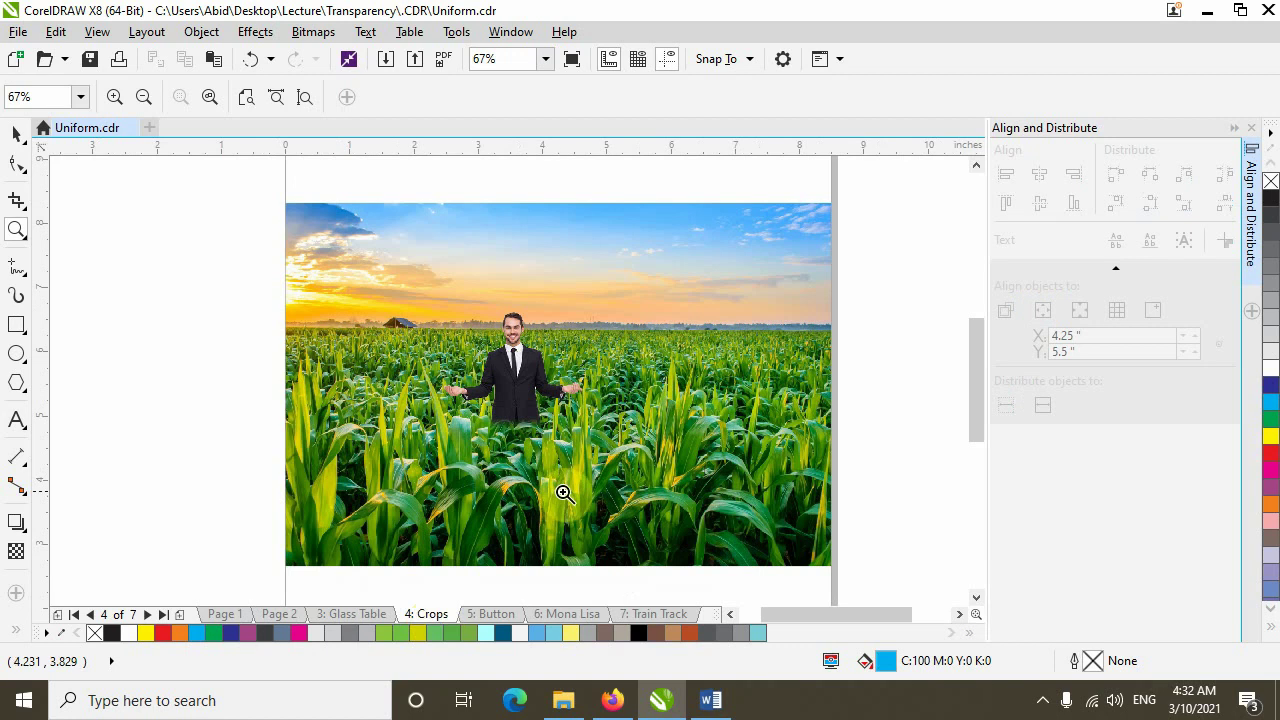
pyautogui.click(489, 387)
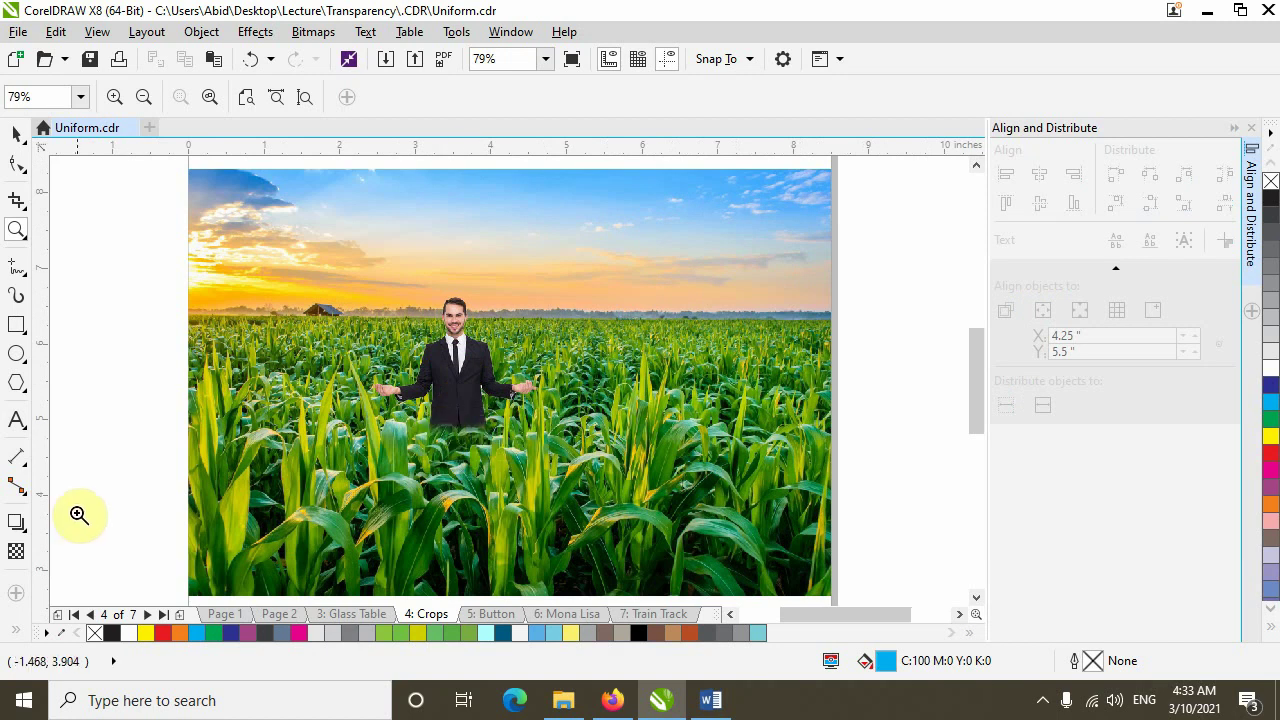
pyautogui.click(19, 140)
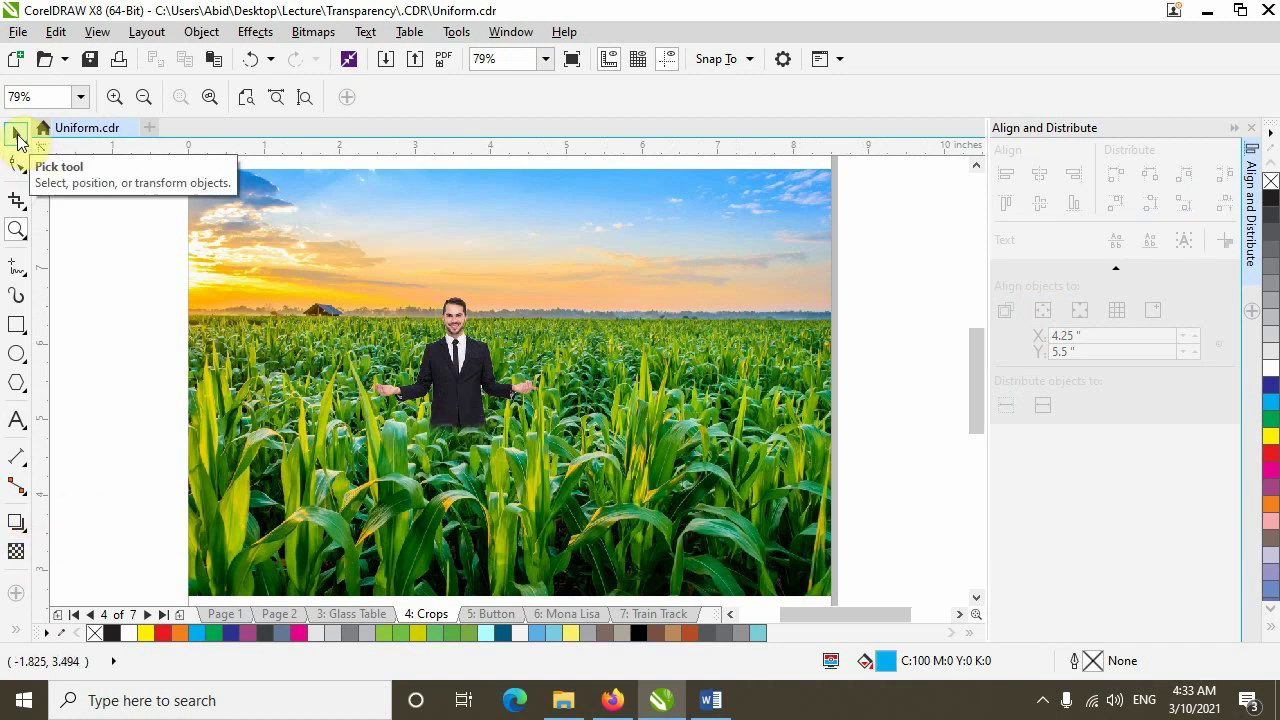
pyautogui.click(37, 555)
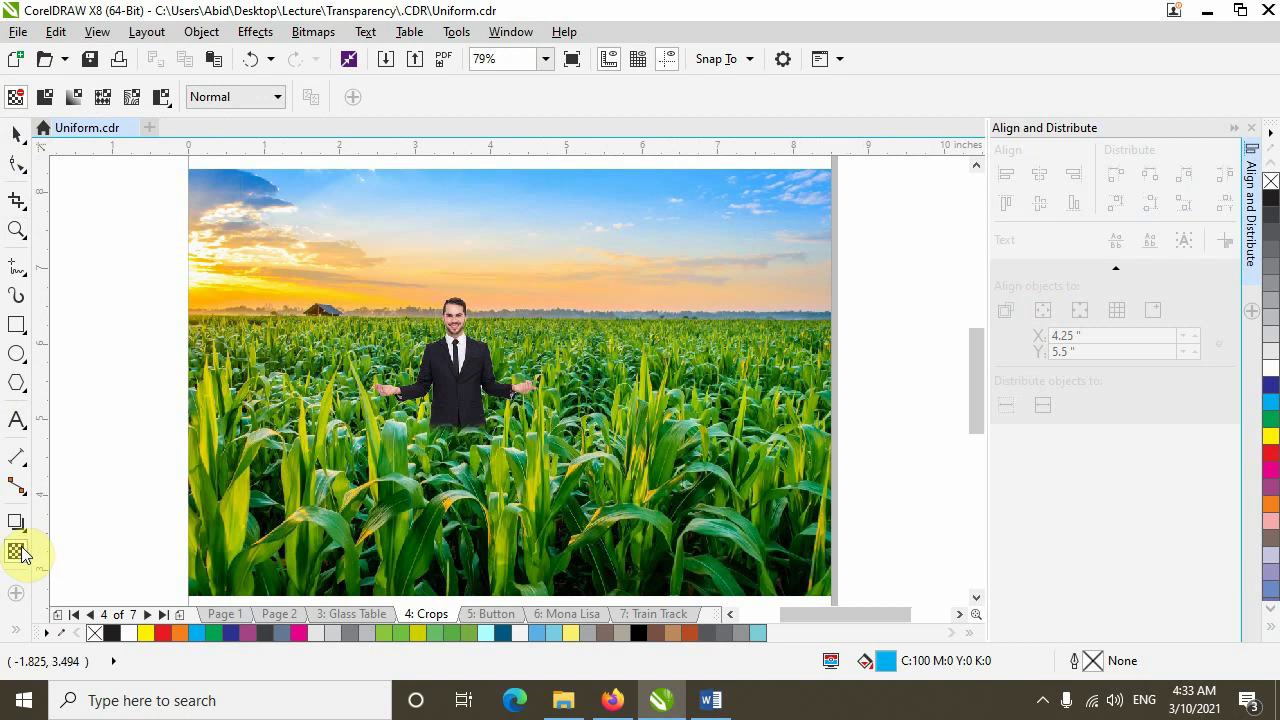
pyautogui.click(455, 413)
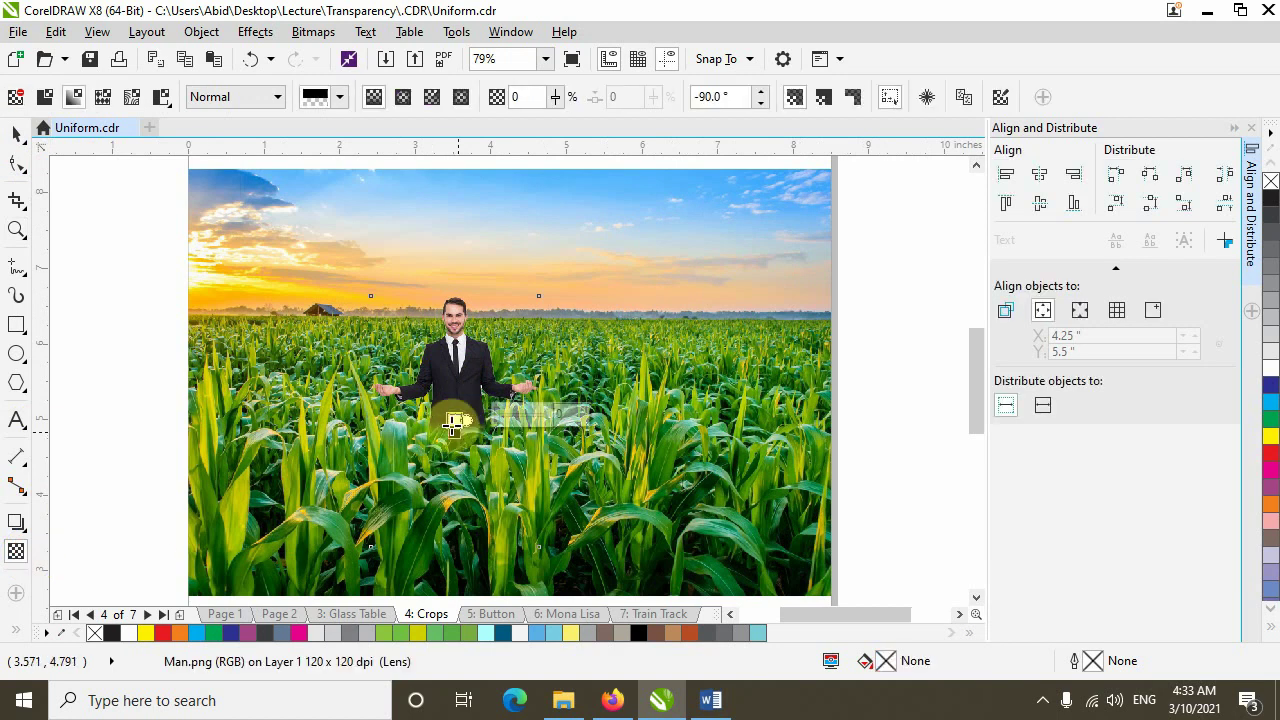
pyautogui.click(457, 432)
pyautogui.scroll(5, 457, 432)
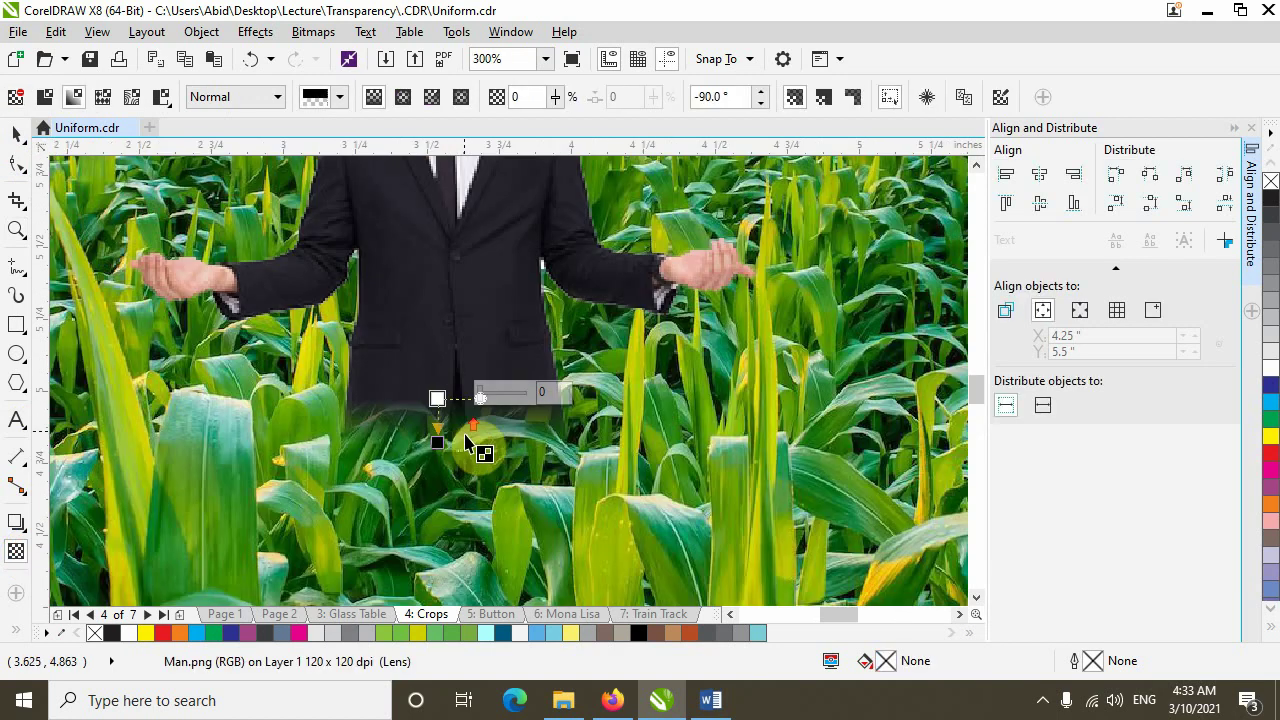
pyautogui.click(440, 440)
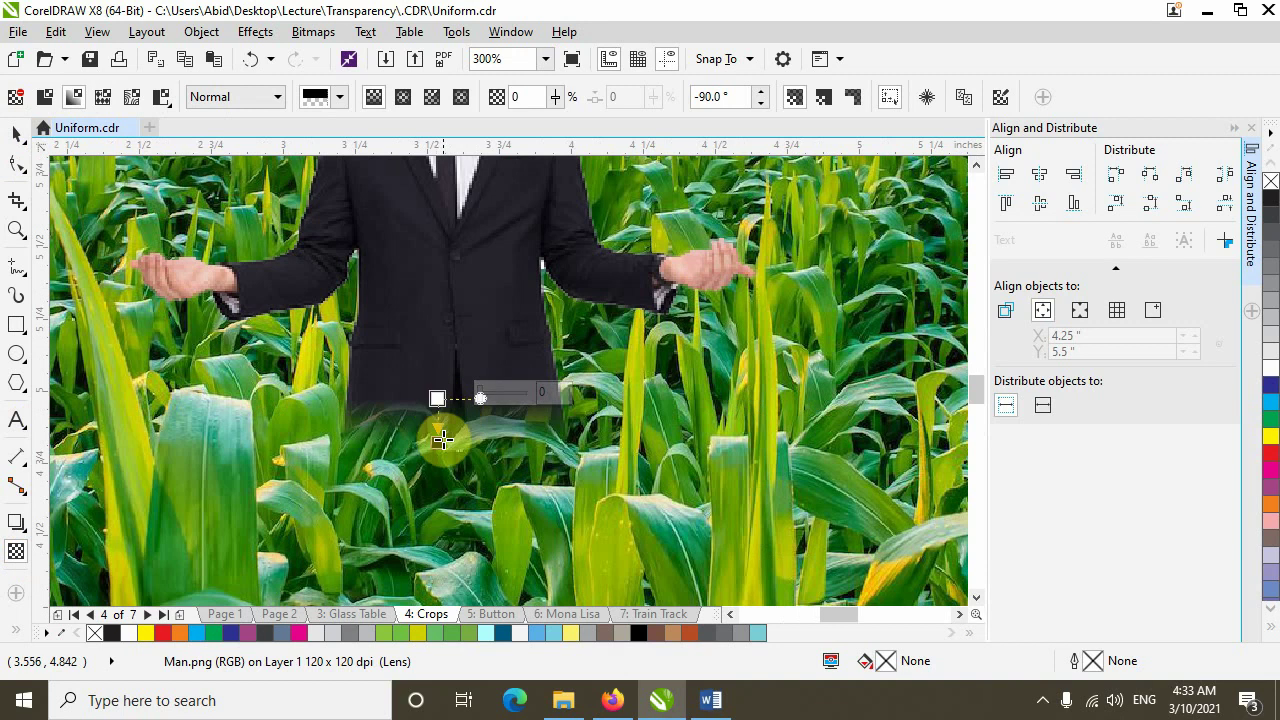
# Remove the transparency from the image of the man
pyautogui.click(18, 155)
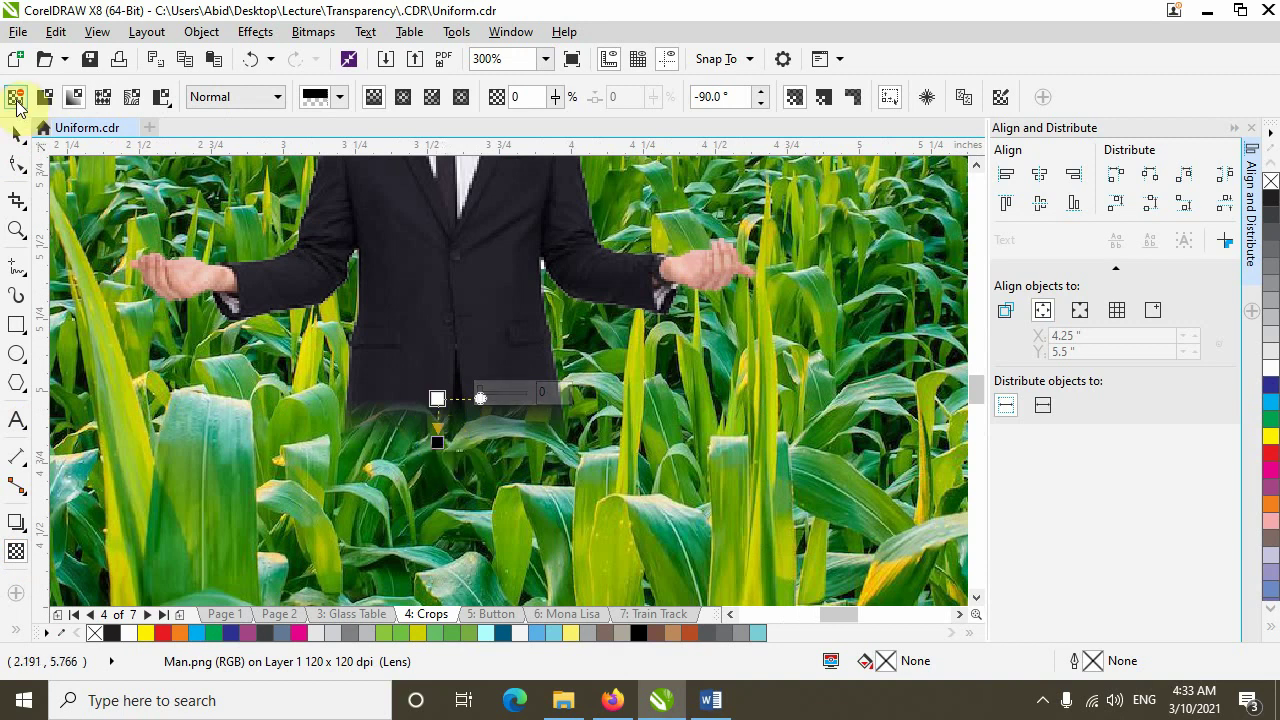
pyautogui.click(16, 97)
pyautogui.scroll(-5, 534, 434)
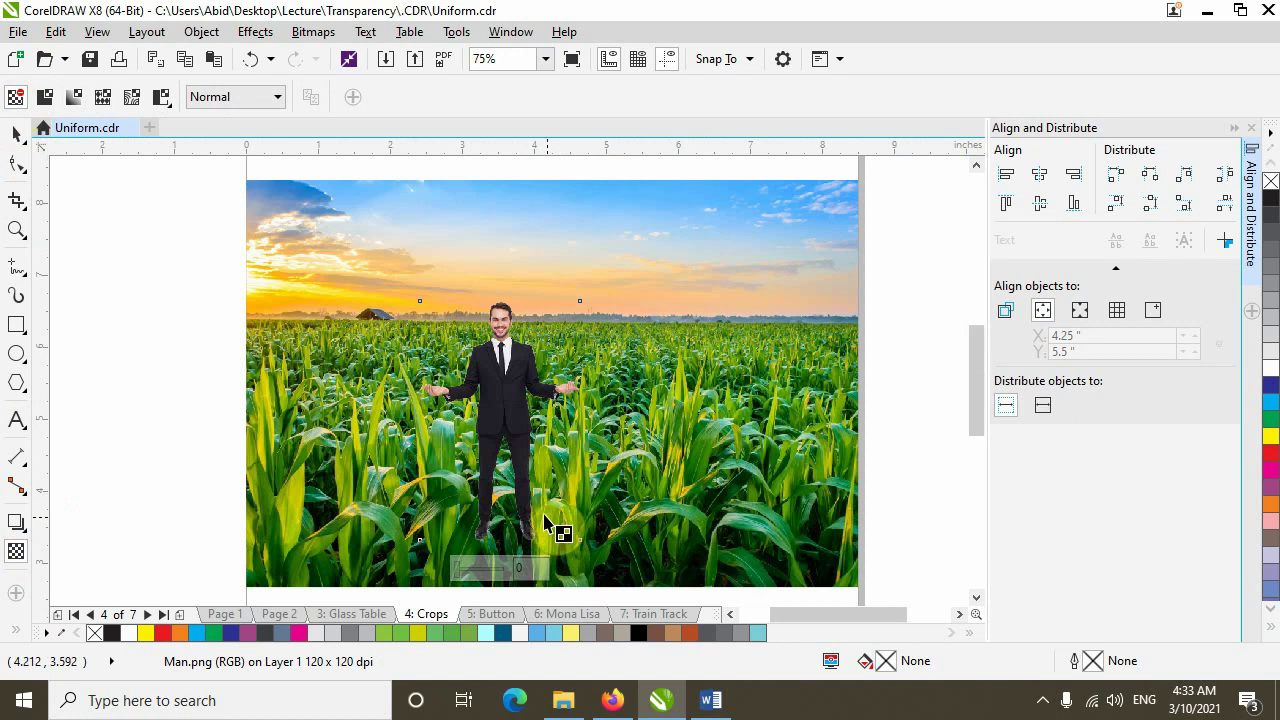
pyautogui.scroll(2, 530, 540)
pyautogui.scroll(-1, 540, 530)
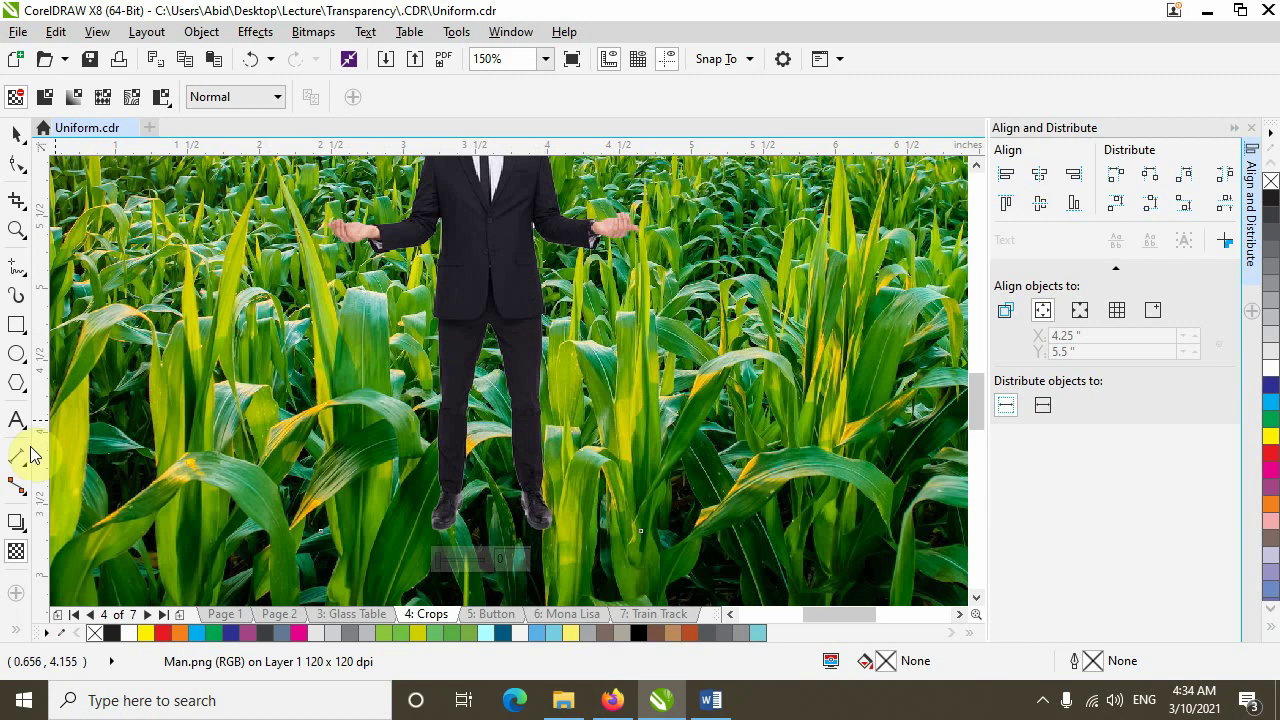
# Apply a linear fountain transparency to the man at -90°, running from his waist to a fully transparent node just below the jacket
pyautogui.click(73, 100)
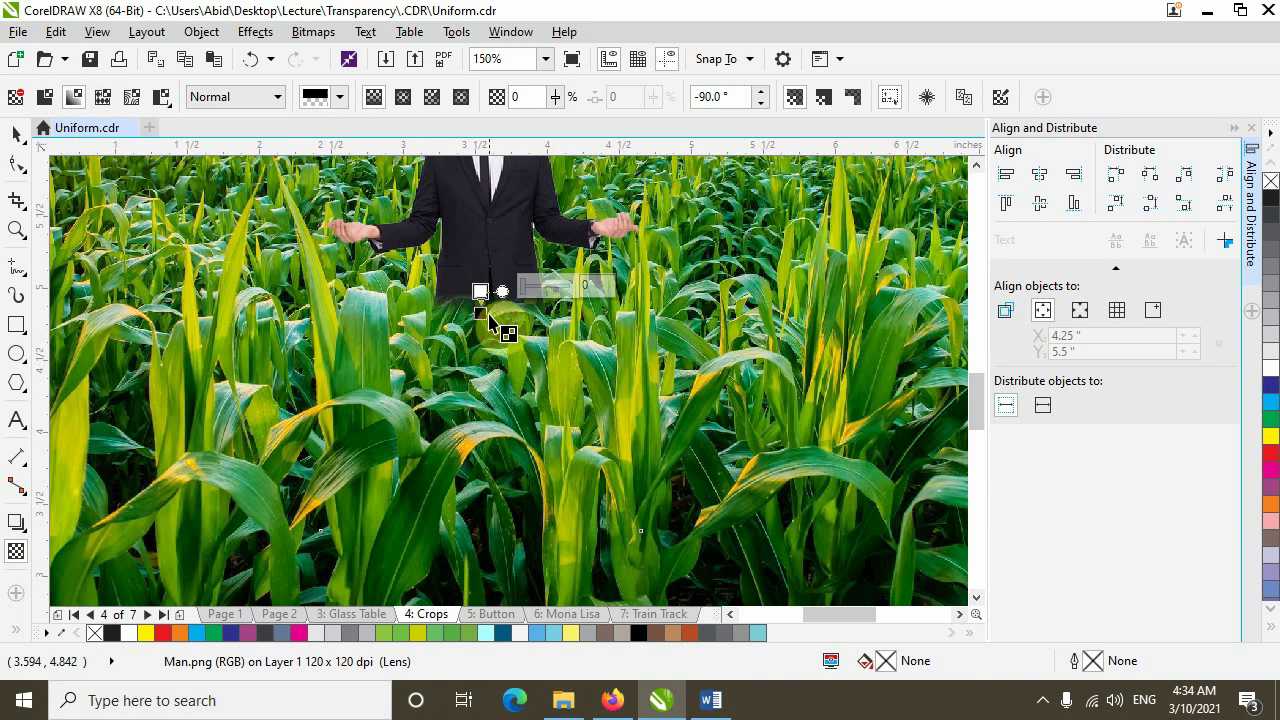
pyautogui.moveTo(489, 318); pyautogui.dragTo(485, 528)
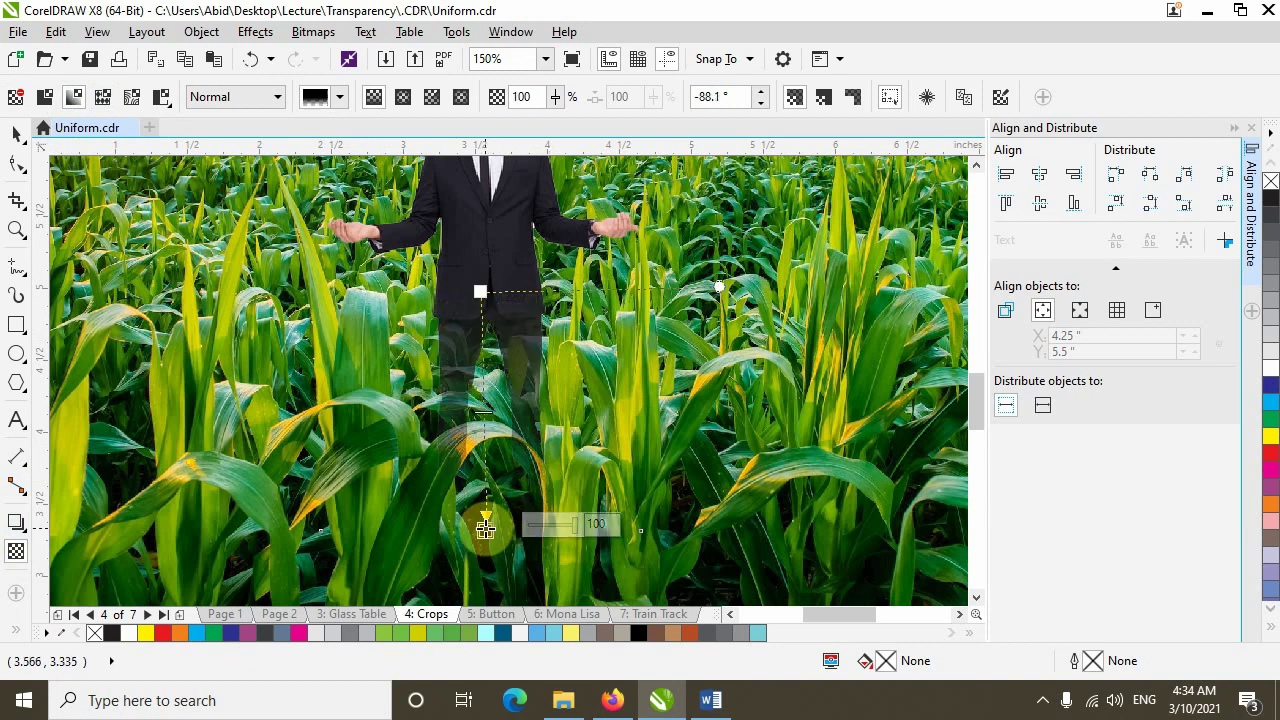
pyautogui.moveTo(488, 530); pyautogui.dragTo(484, 530)
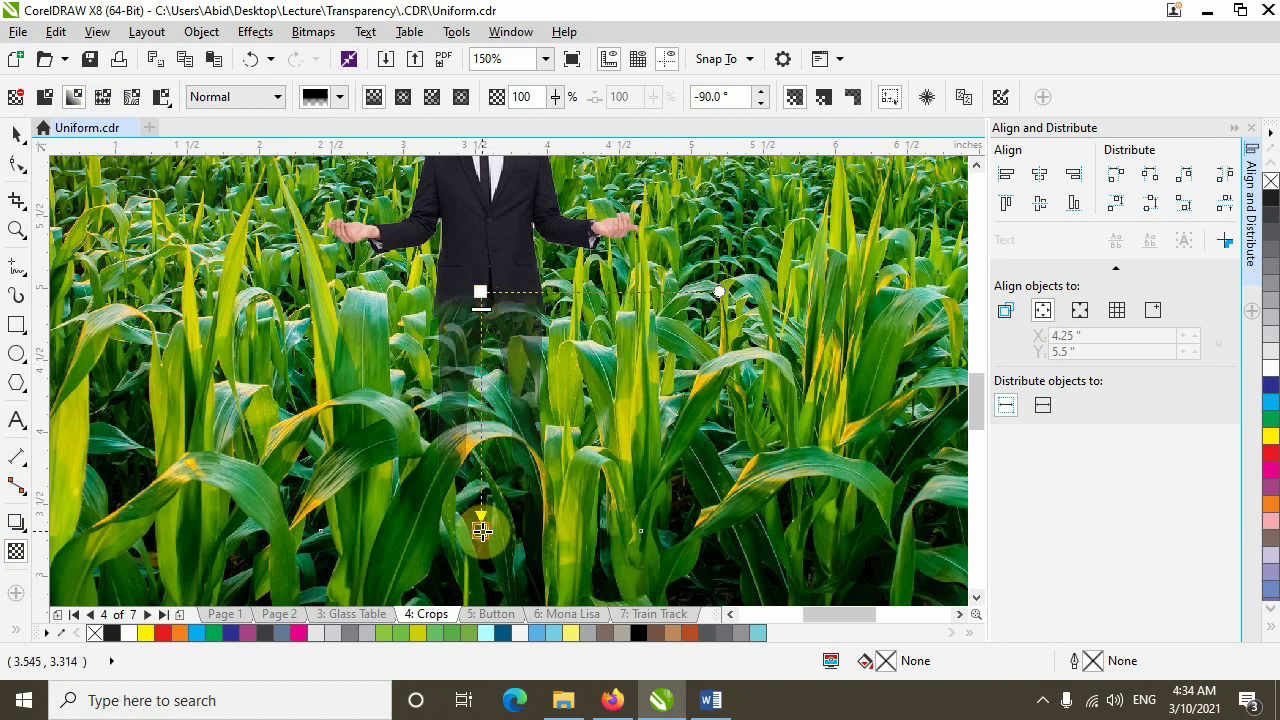
pyautogui.moveTo(481, 529); pyautogui.dragTo(480, 346)
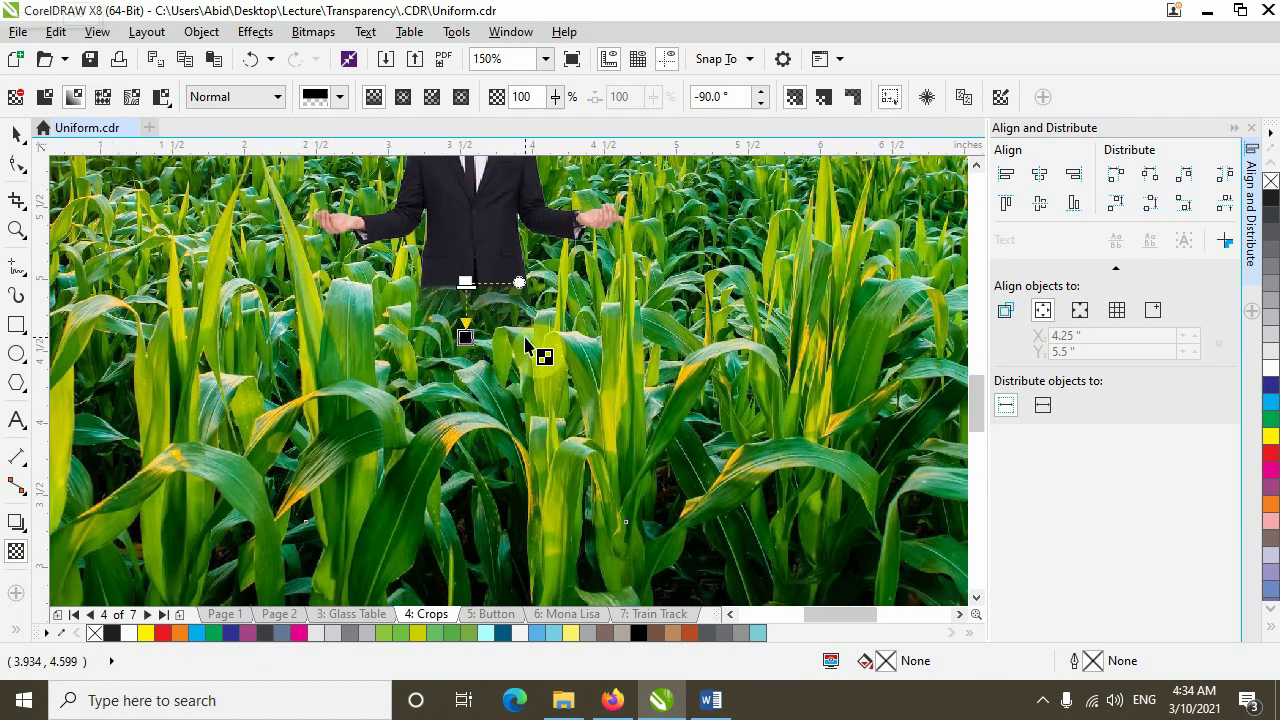
# Inspect how the man's lower body blends into the crops, up close and from afar, and show the fade's transparency nodes
pyautogui.press('space')
pyautogui.scroll(2, 523, 408)
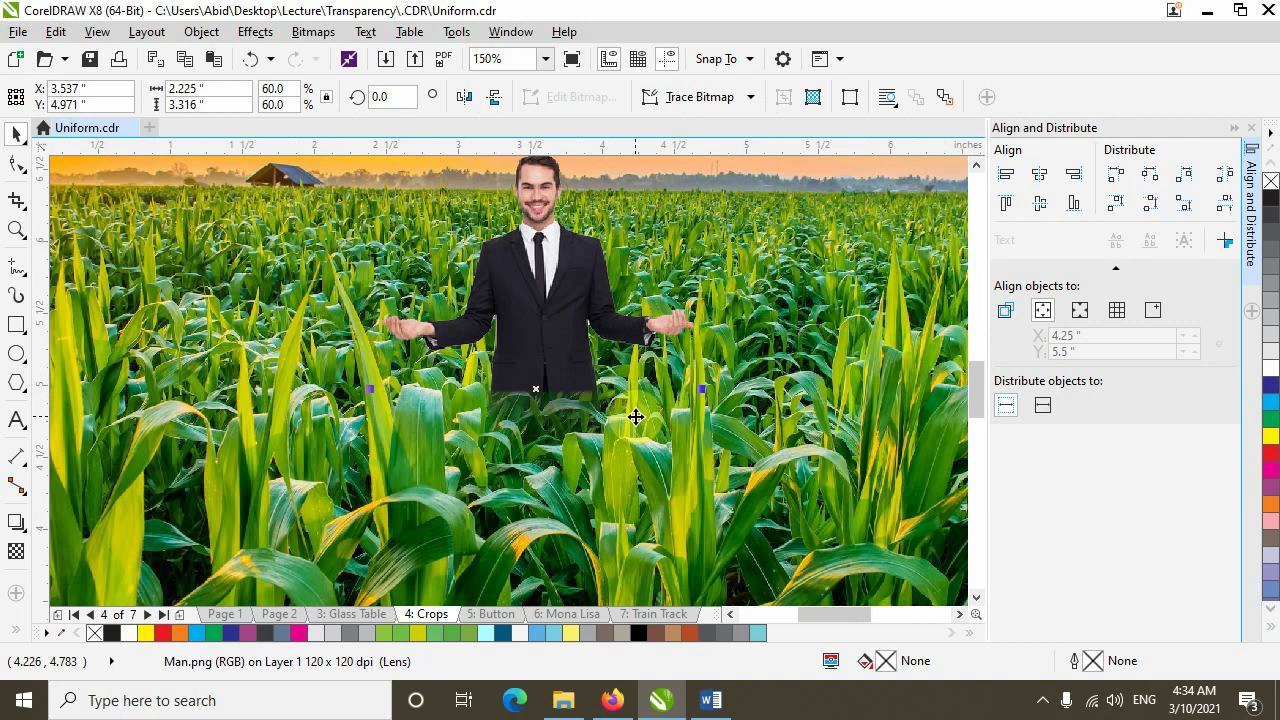
pyautogui.scroll(-2, 598, 358)
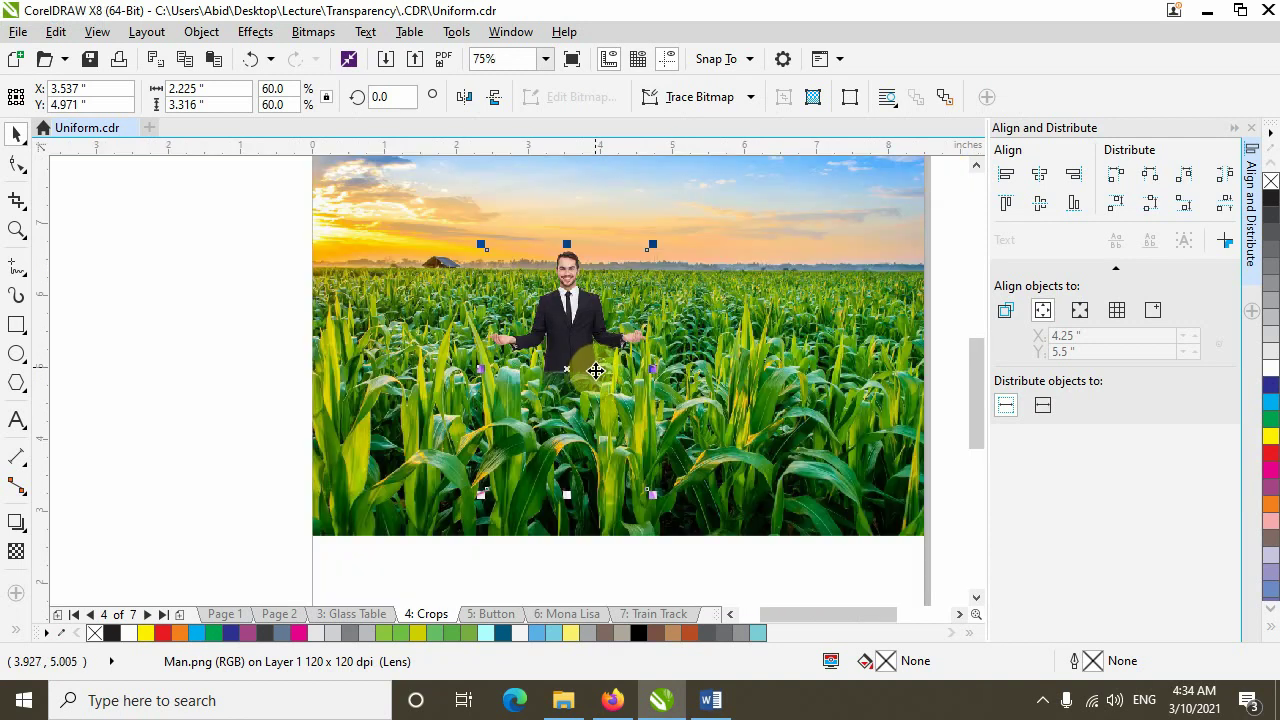
pyautogui.scroll(3, 595, 370)
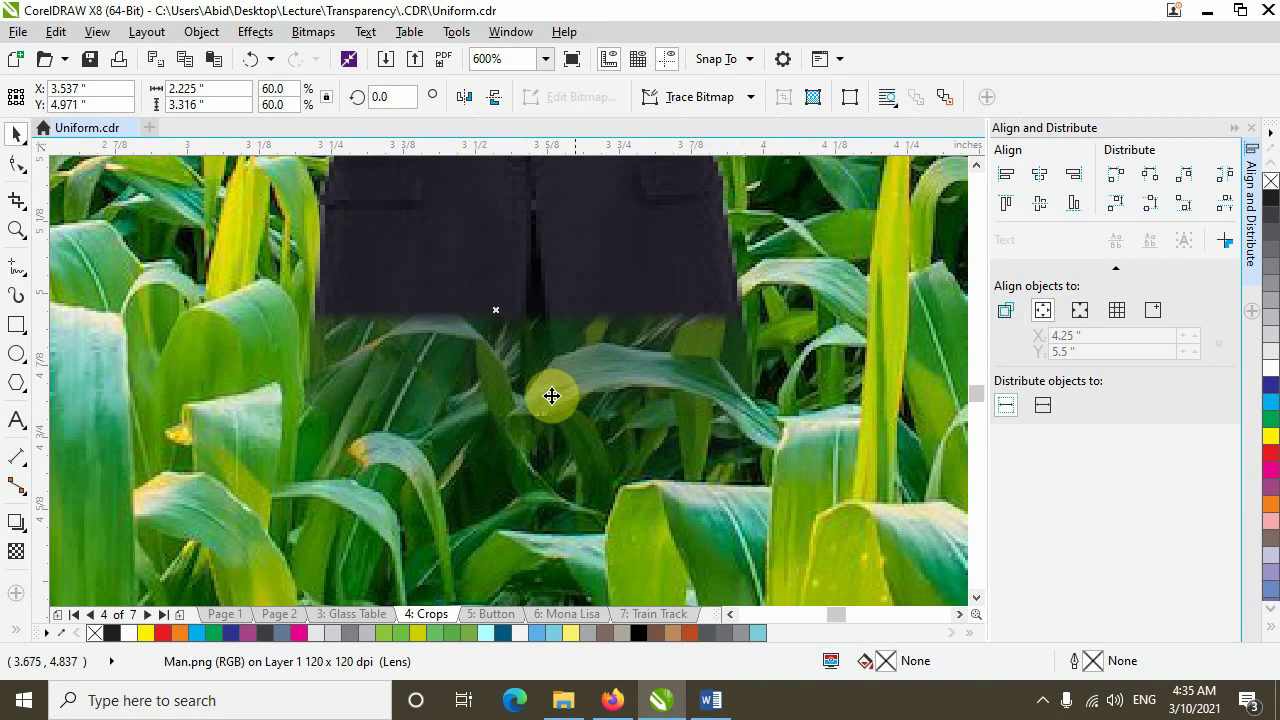
pyautogui.click(16, 553)
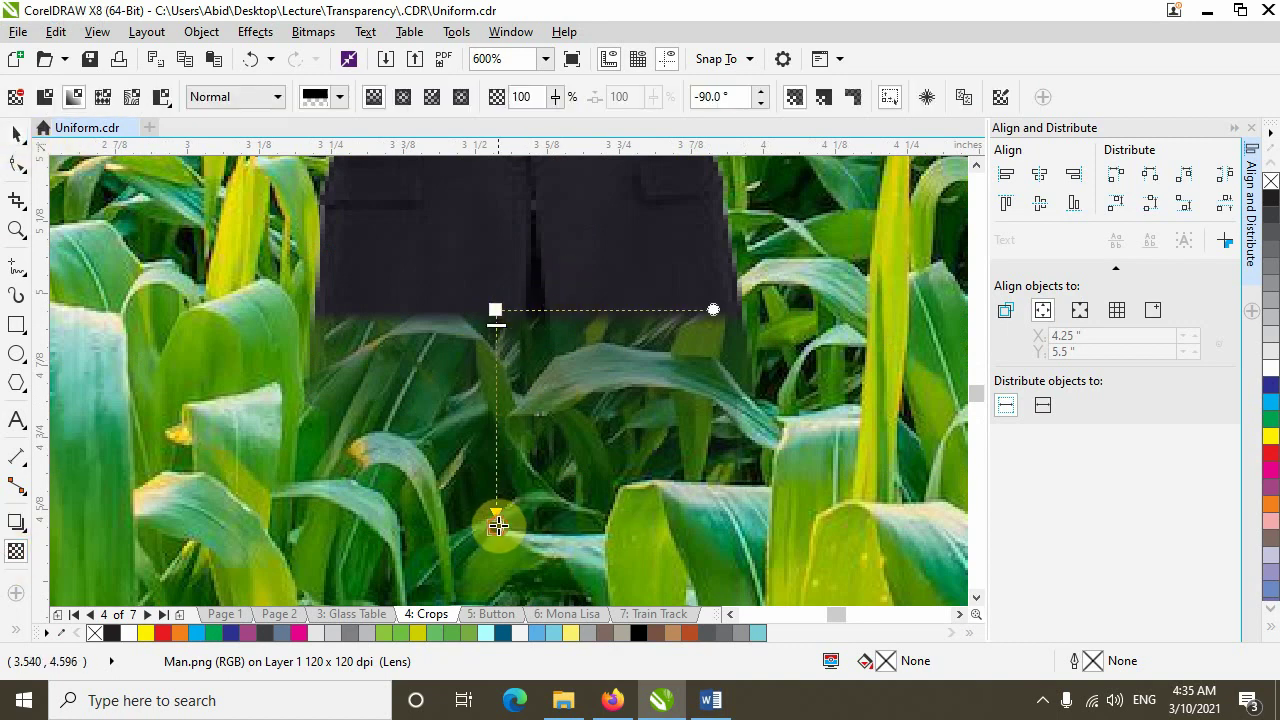
# Shorten the man's fade by moving the fully transparent node up to just below the jacket hem, with its midpoint near the start node
pyautogui.moveTo(497, 525); pyautogui.dragTo(501, 364)
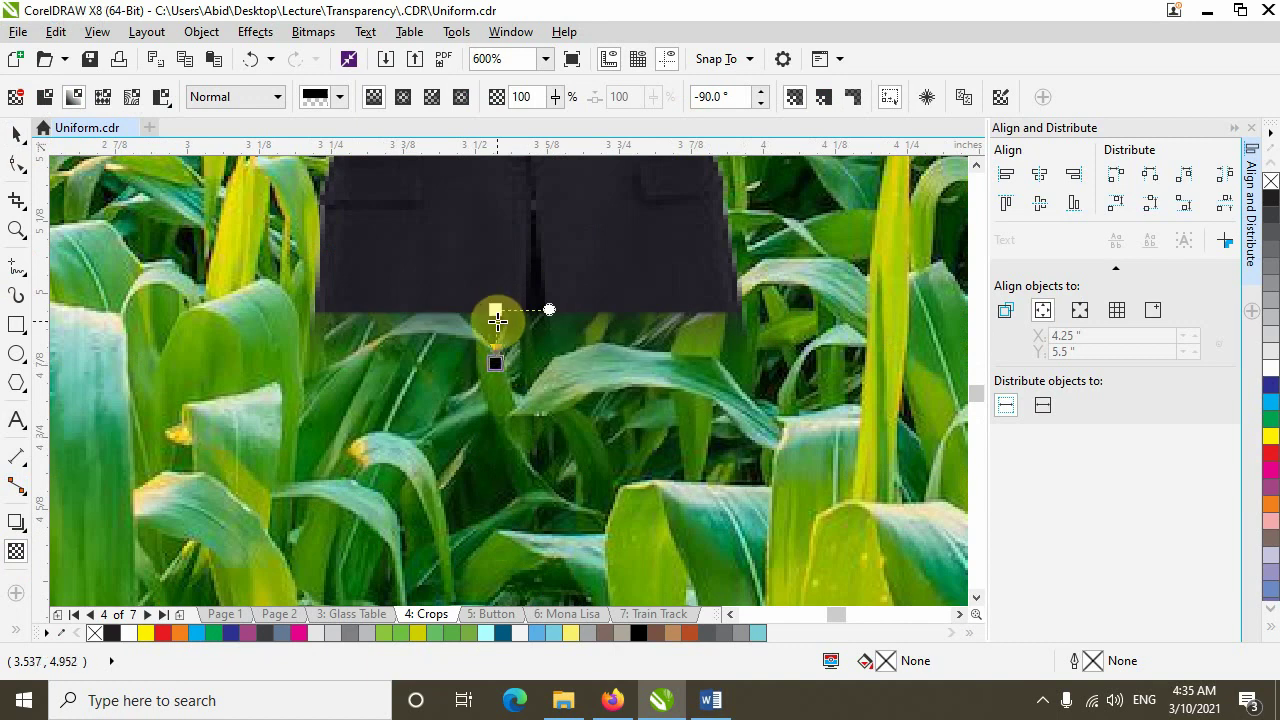
pyautogui.click(497, 324)
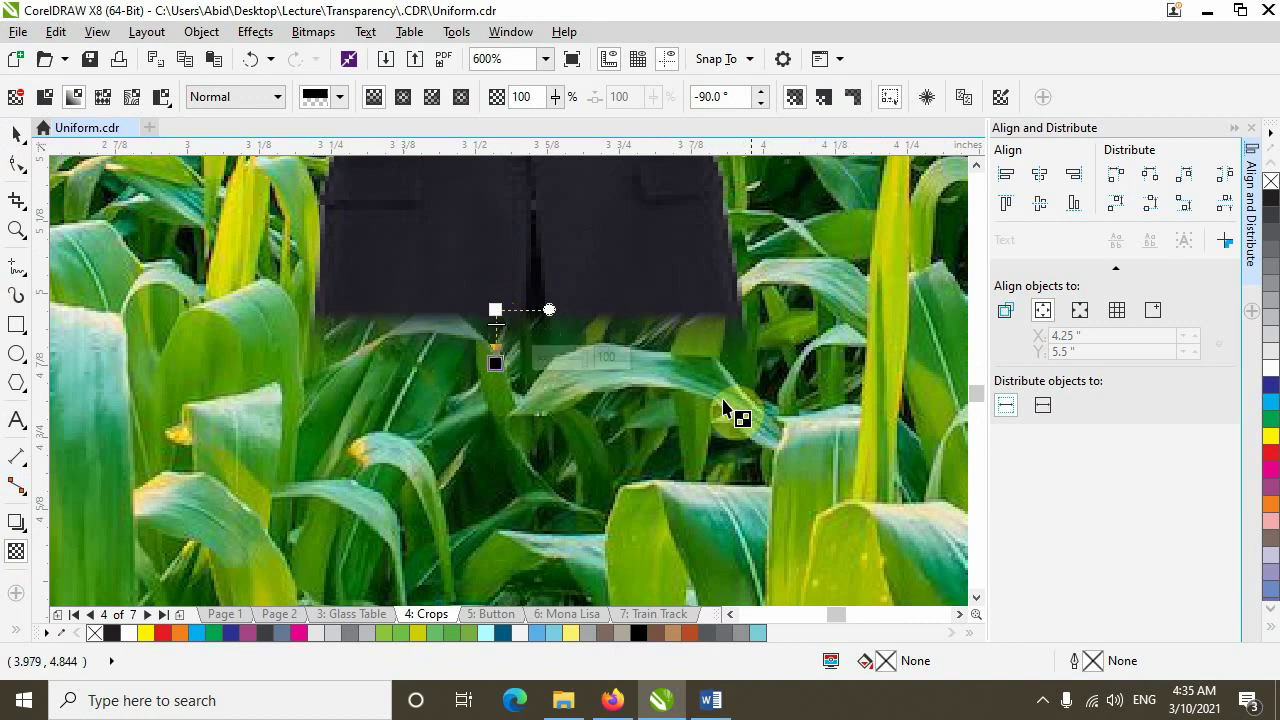
pyautogui.click(16, 229)
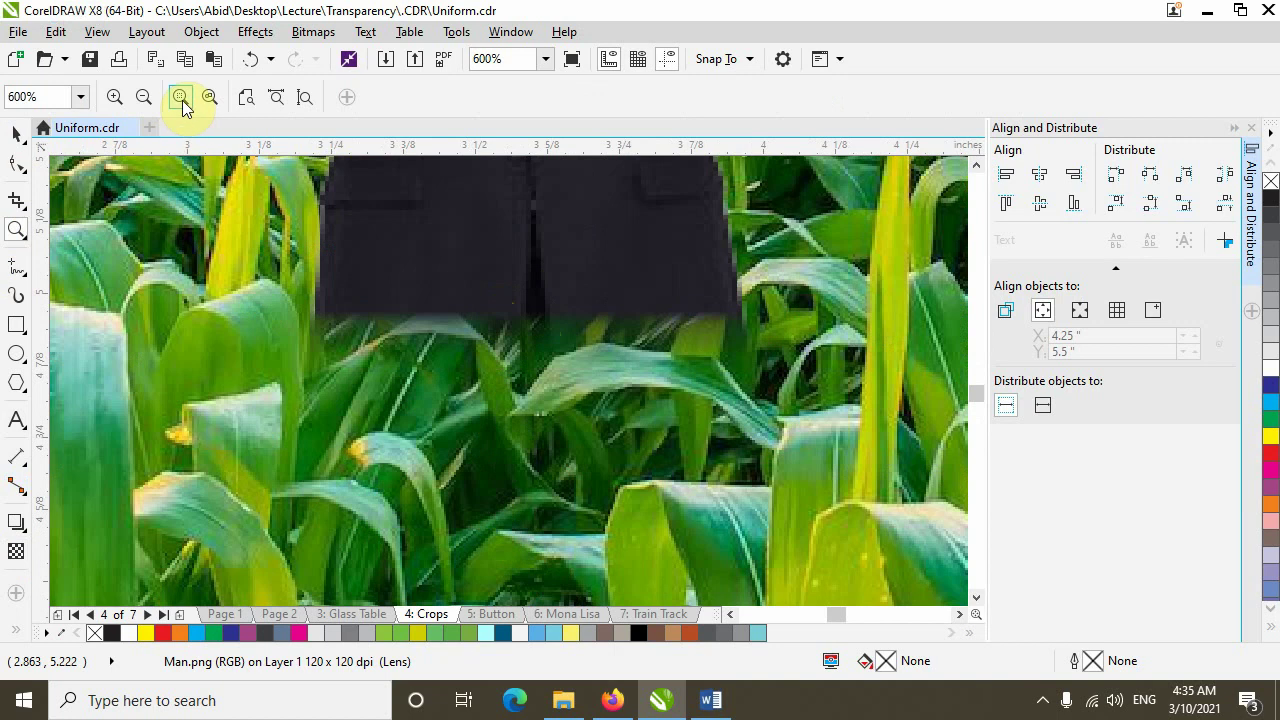
pyautogui.click(181, 99)
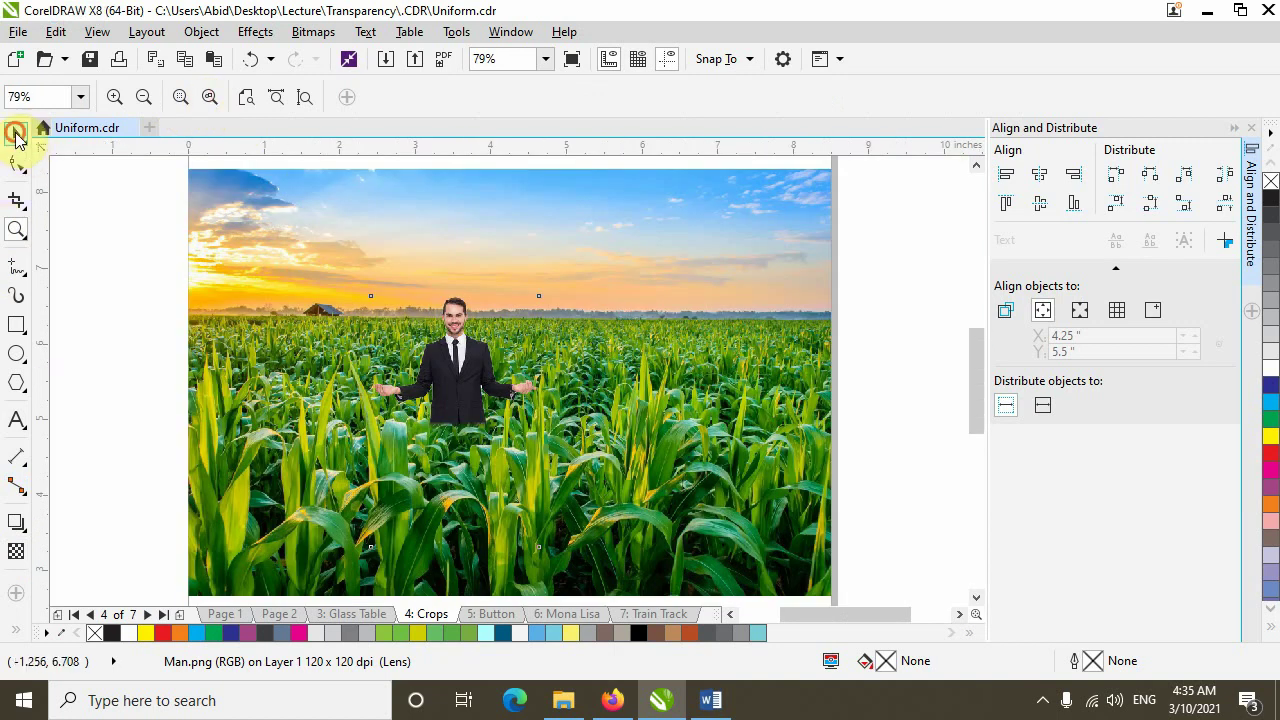
pyautogui.click(16, 133)
pyautogui.click(94, 246)
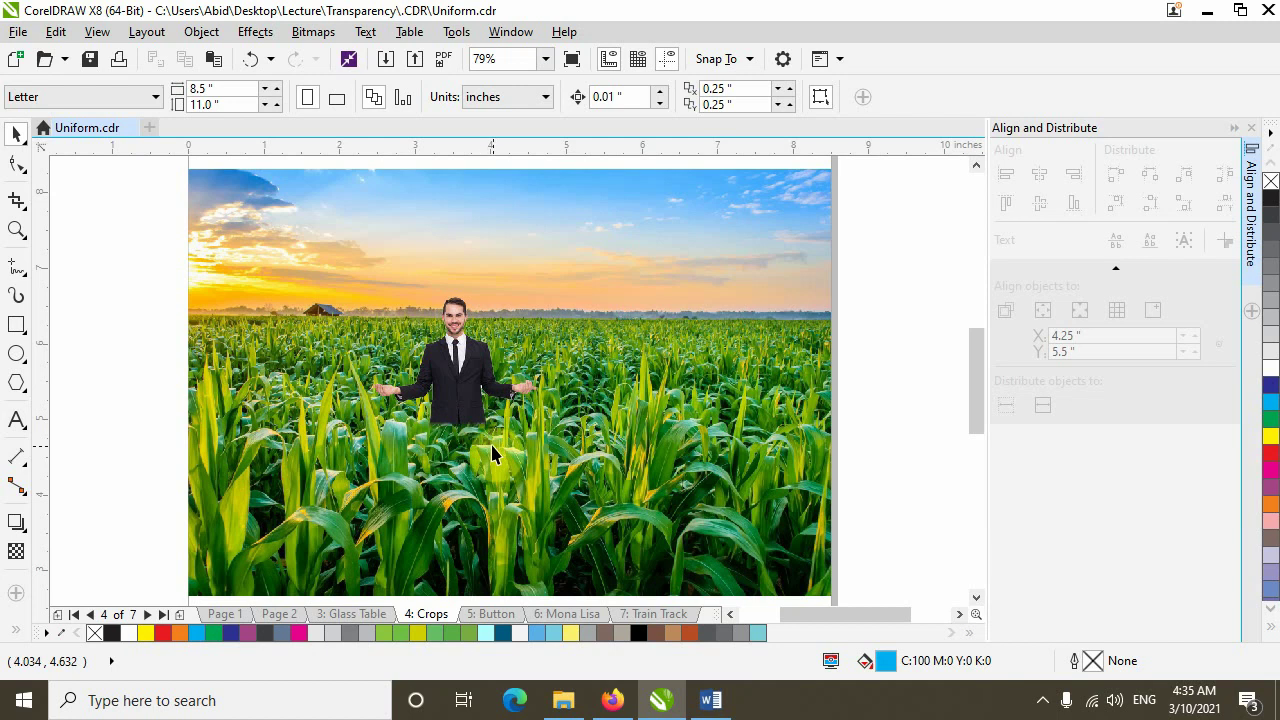
# Examine how the man's jacket hem blends into the crops, close up and across the whole picture
pyautogui.click(475, 358)
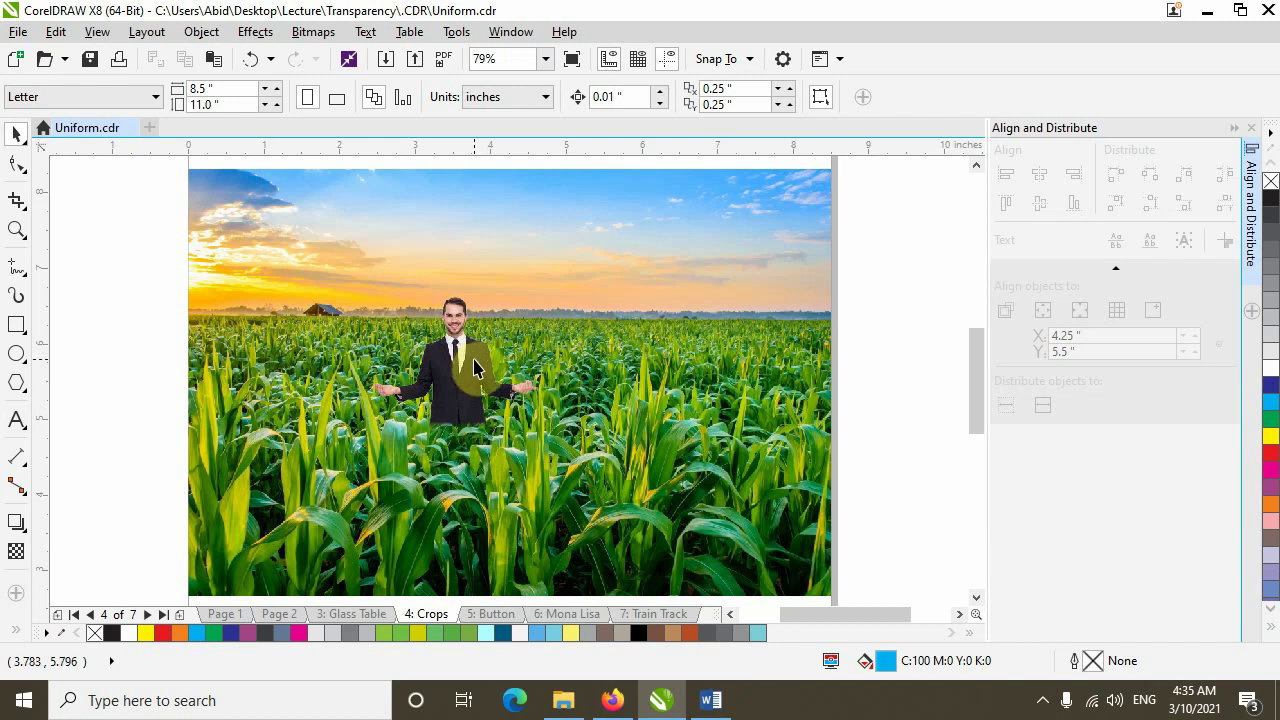
pyautogui.click(460, 388)
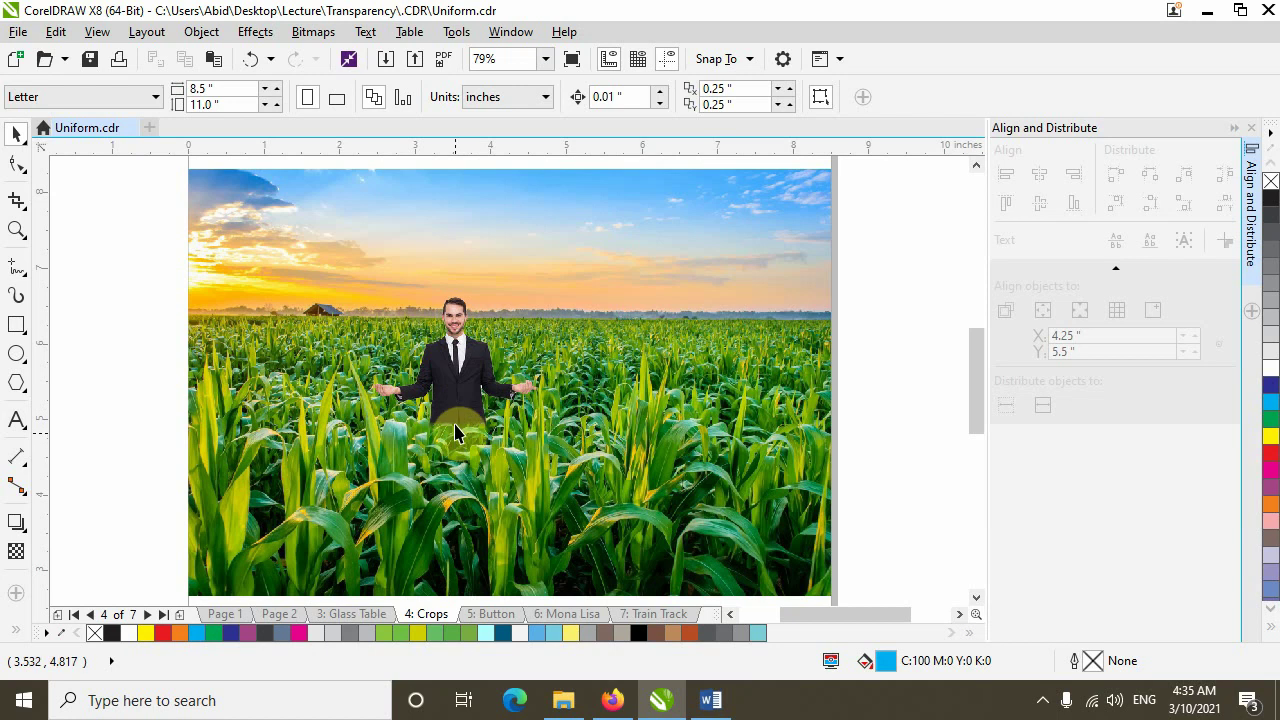
pyautogui.scroll(3, 456, 425)
pyautogui.scroll(2, 485, 423)
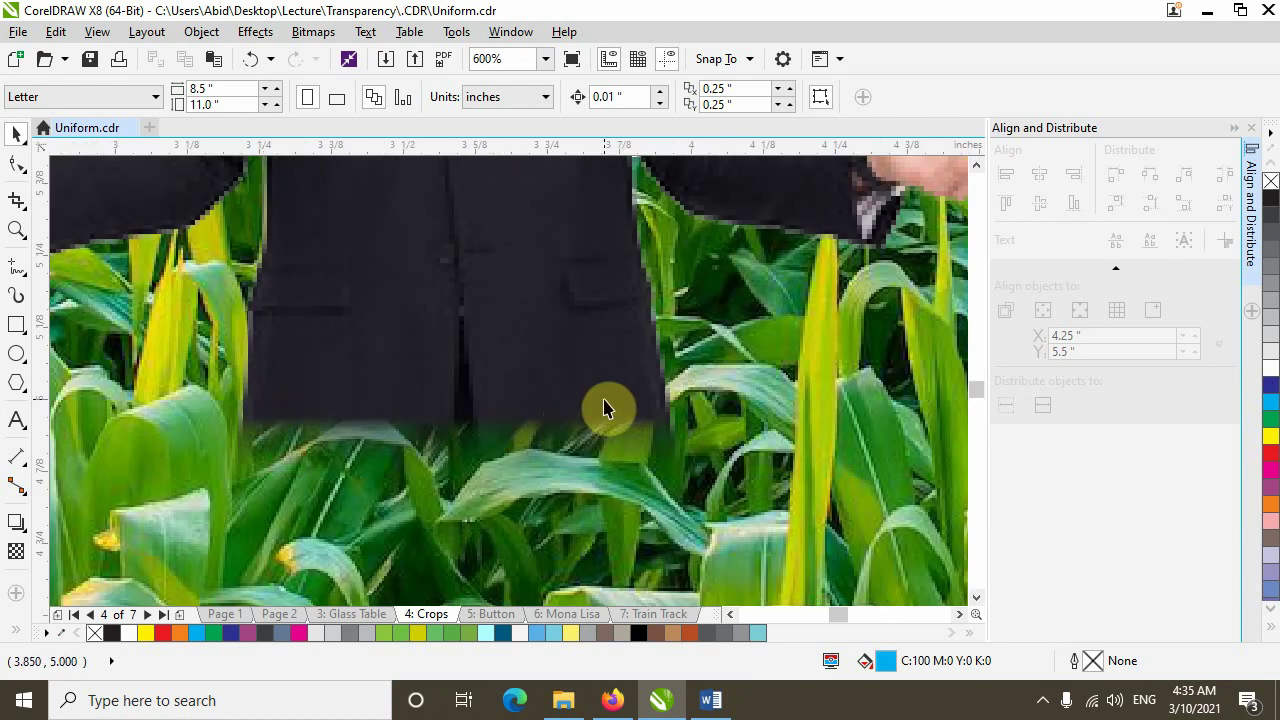
pyautogui.scroll(-3, 604, 408)
pyautogui.scroll(2, 582, 428)
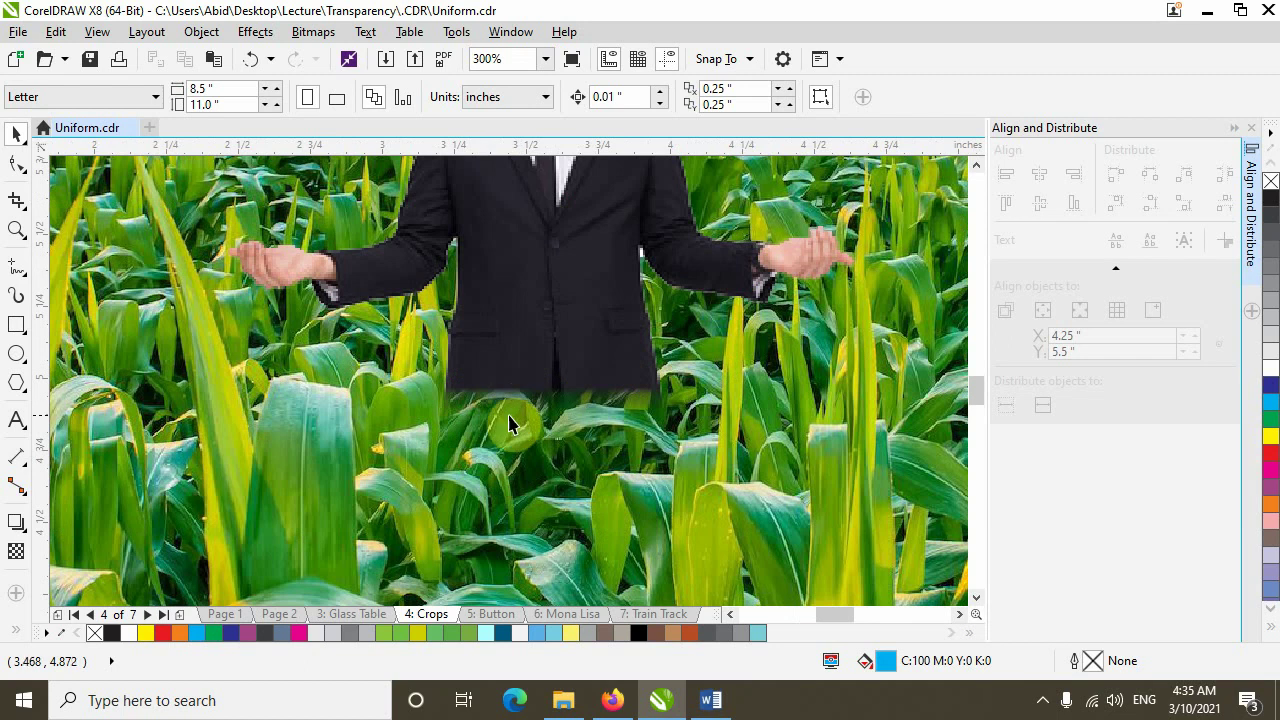
pyautogui.scroll(-4, 537, 421)
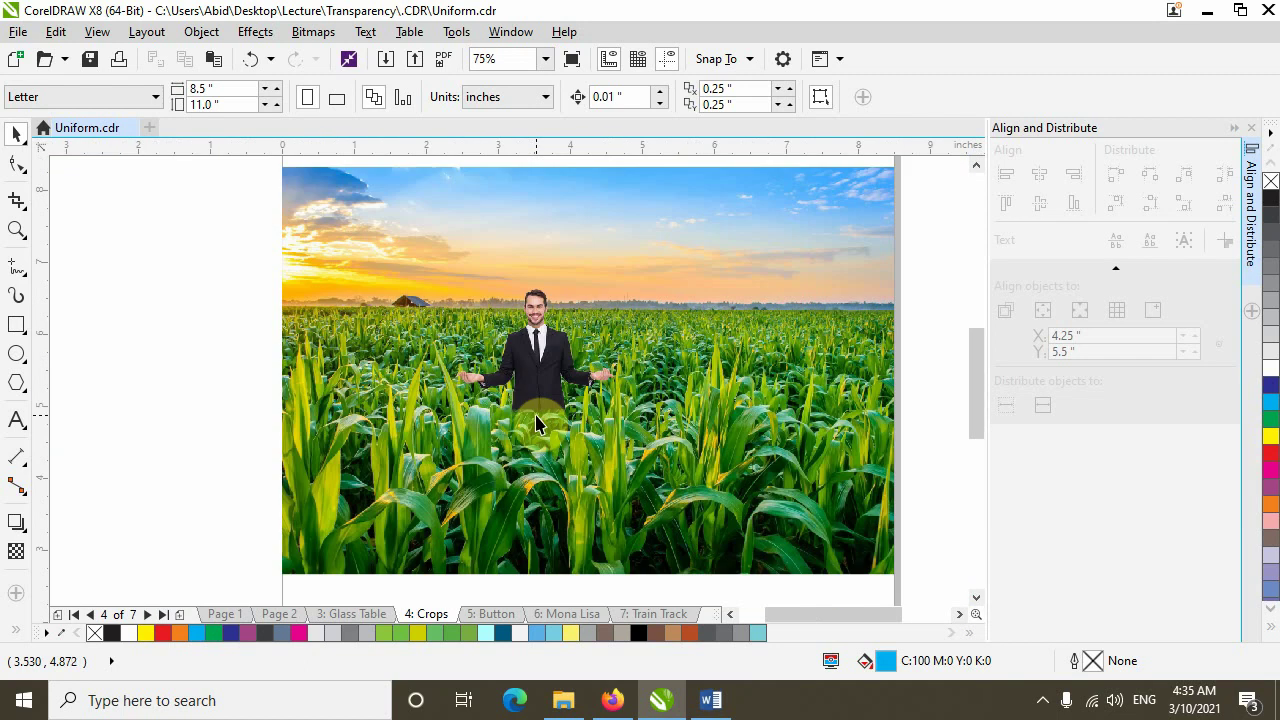
pyautogui.hscroll(1, 537, 421)
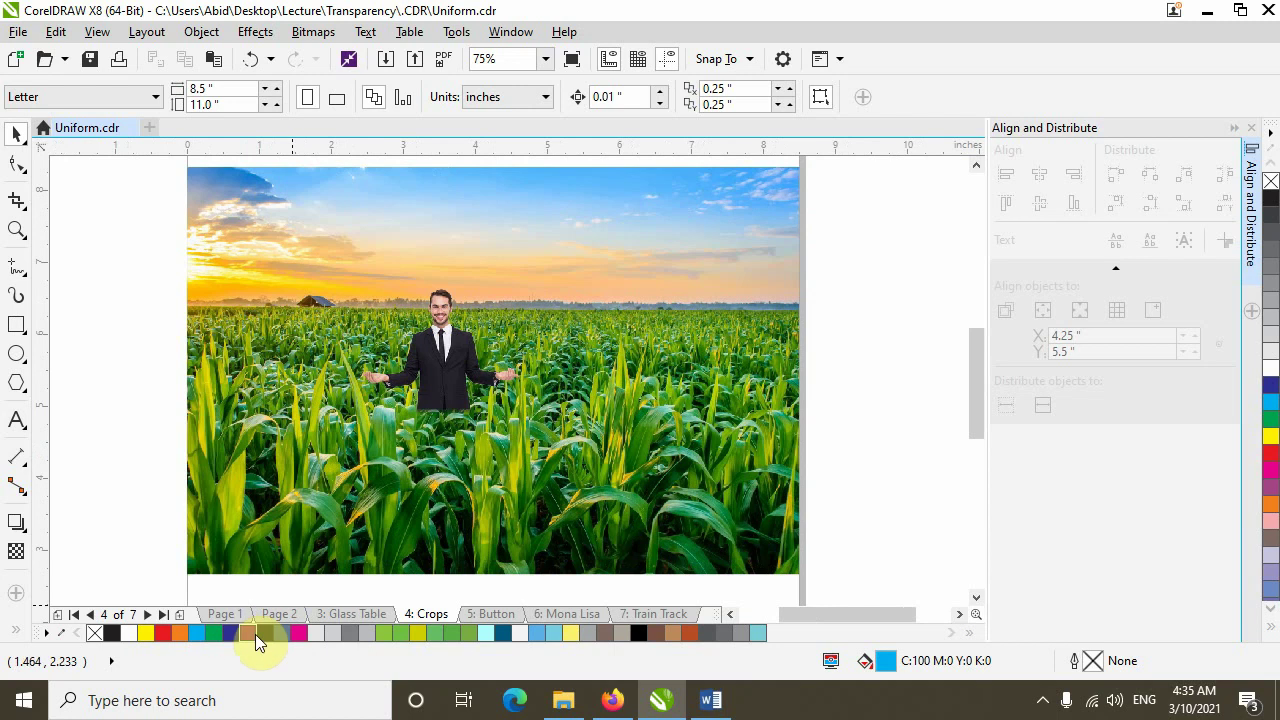
# Go to the Button page and examine the glossy blue pill button and the orange round button up close
pyautogui.click(495, 613)
pyautogui.scroll(2, 437, 280)
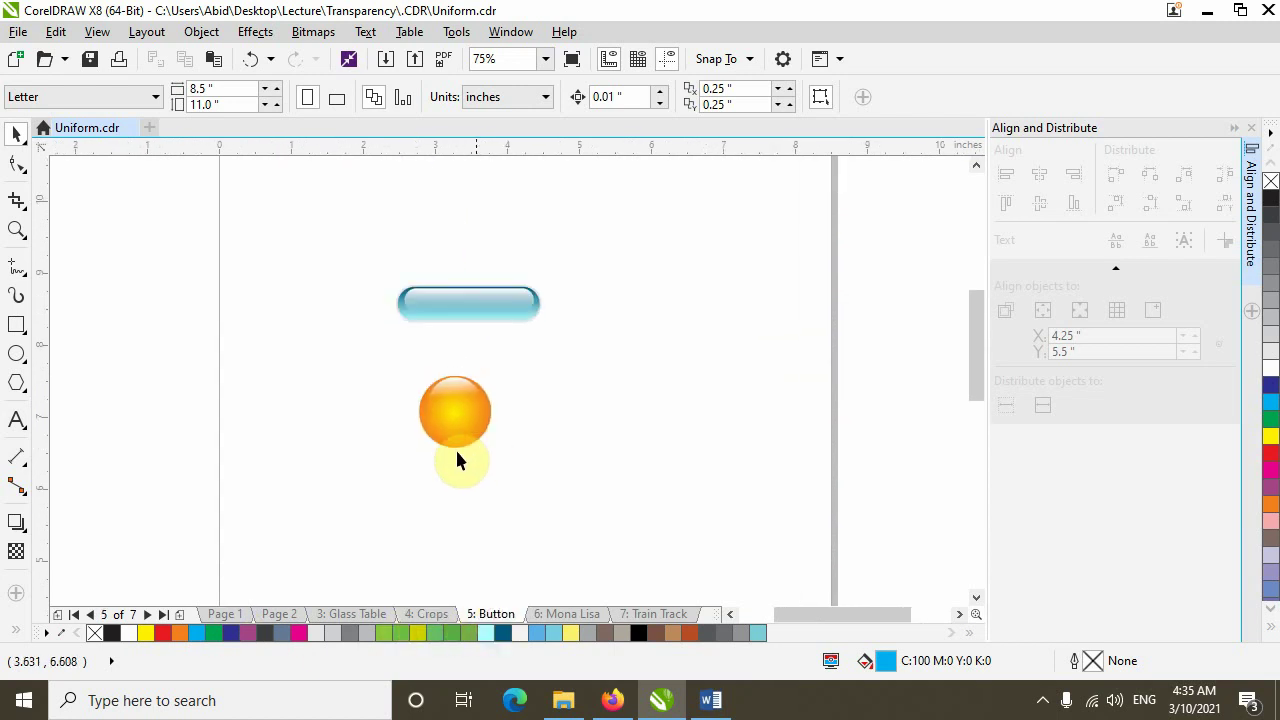
pyautogui.click(17, 231)
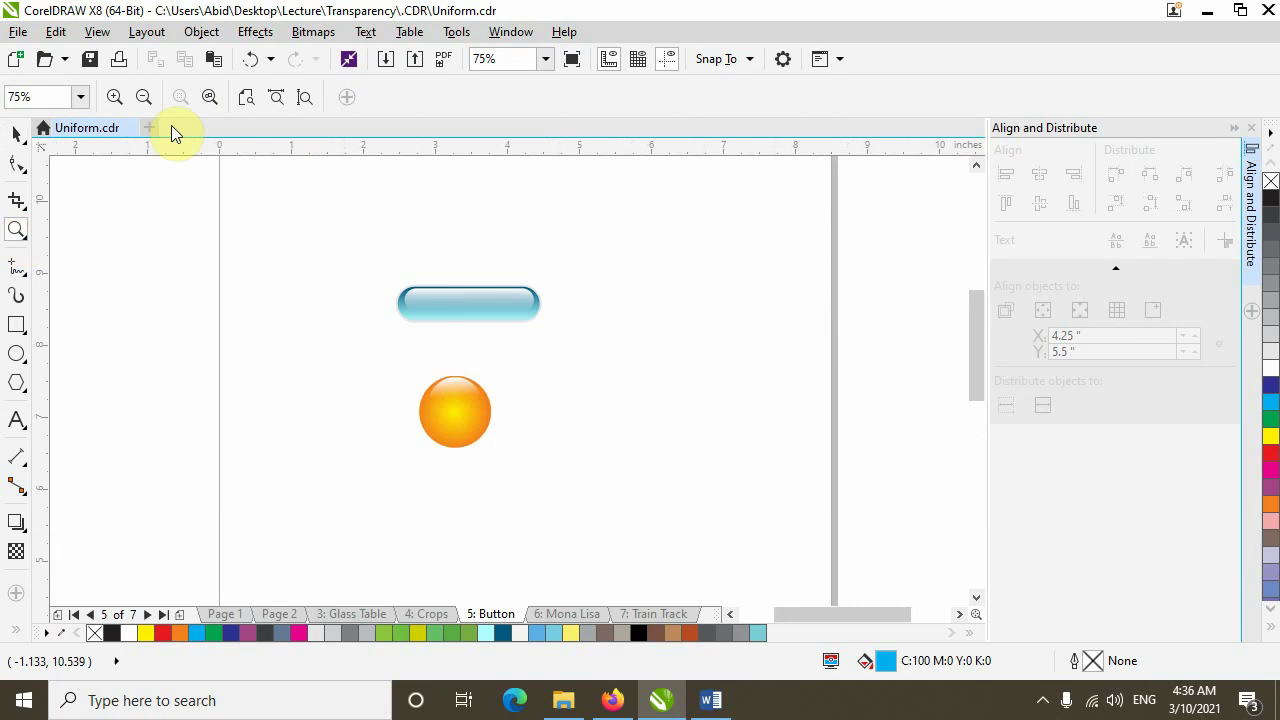
pyautogui.click(207, 98)
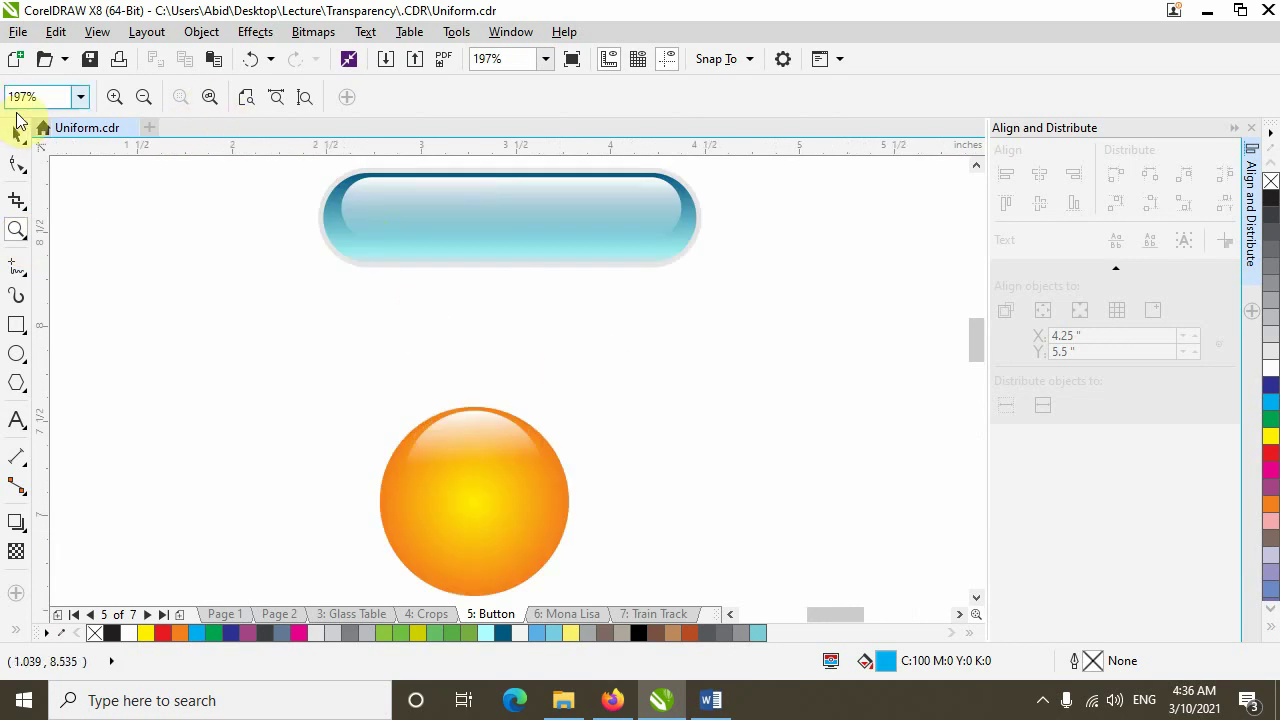
pyautogui.click(20, 132)
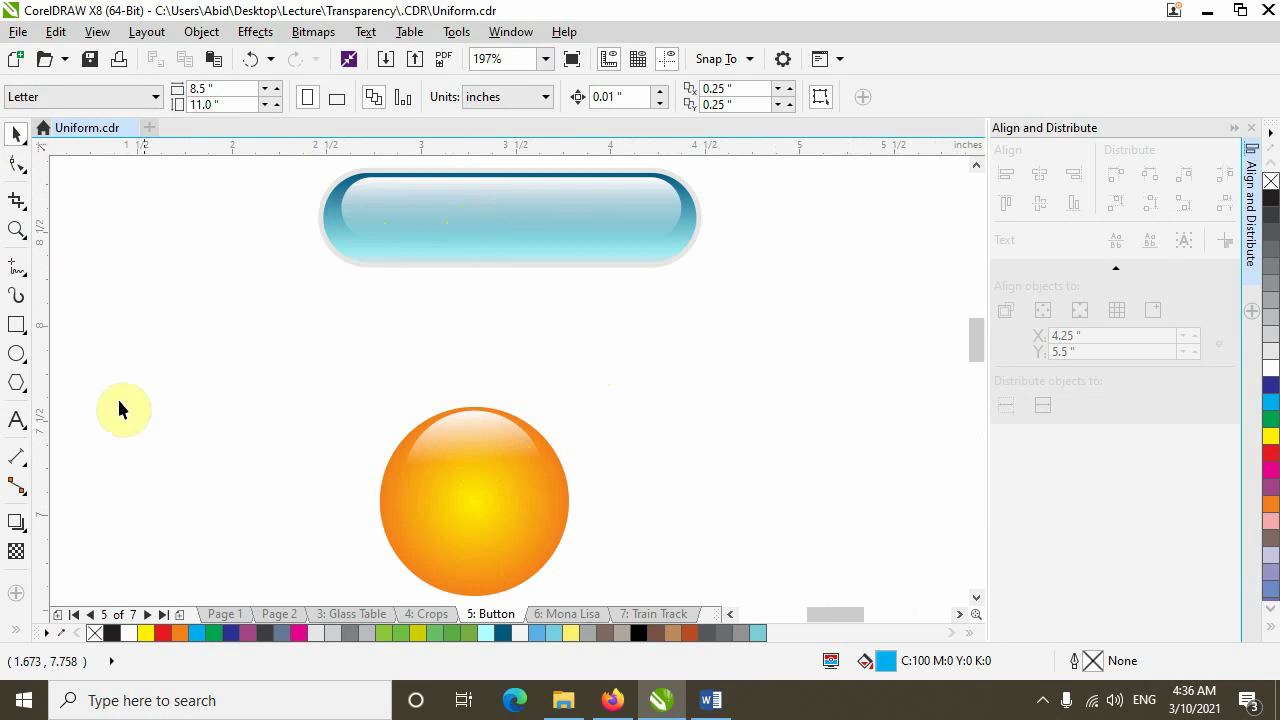
# Draw a rectangle about 1.6 by 0.39 inches just below the blue pill button
pyautogui.click(16, 325)
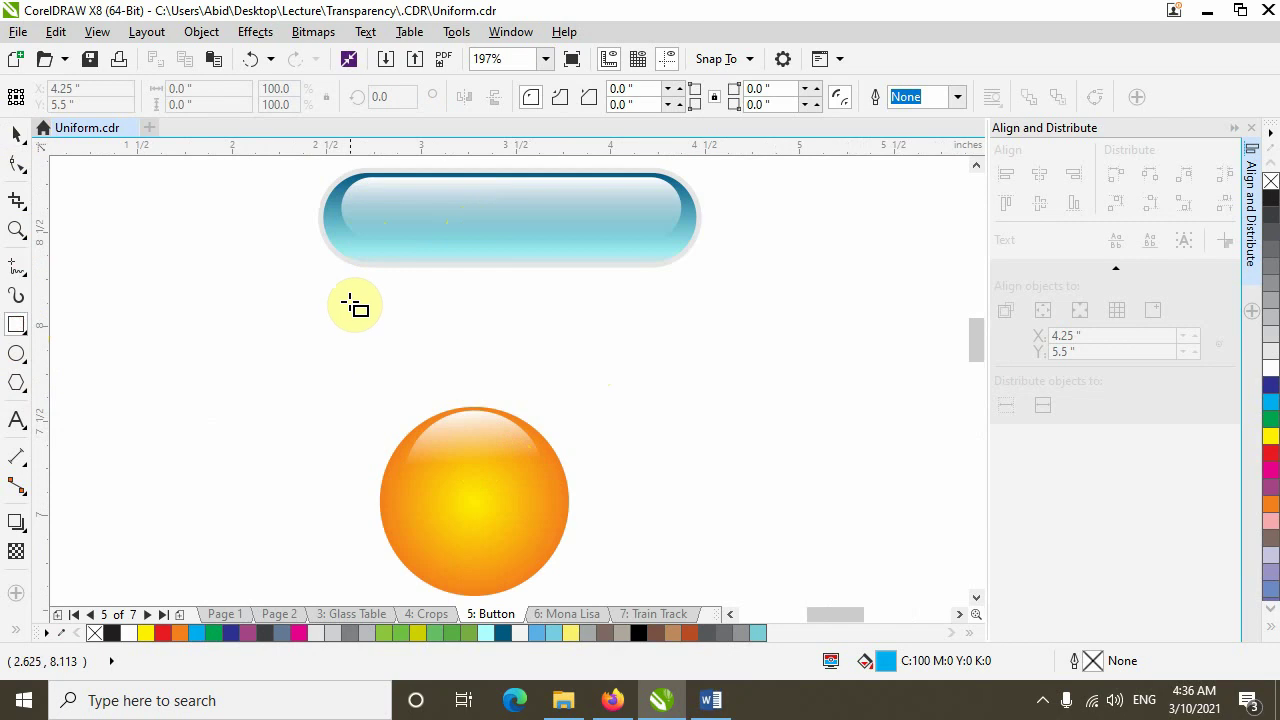
pyautogui.moveTo(95, 288); pyautogui.dragTo(397, 361)
pyautogui.click(16, 133)
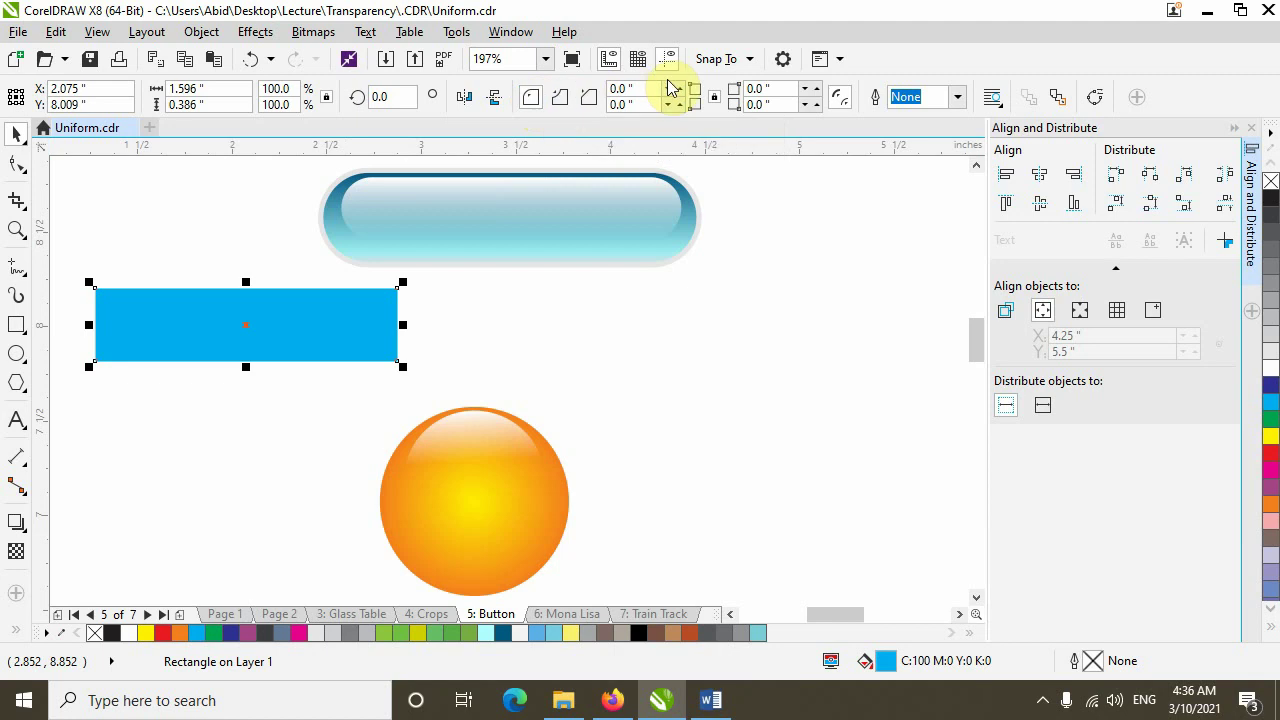
# Round all four corners of the rectangle with a 10-inch radius and move the shape slightly lower
pyautogui.moveTo(634, 92); pyautogui.dragTo(609, 90)
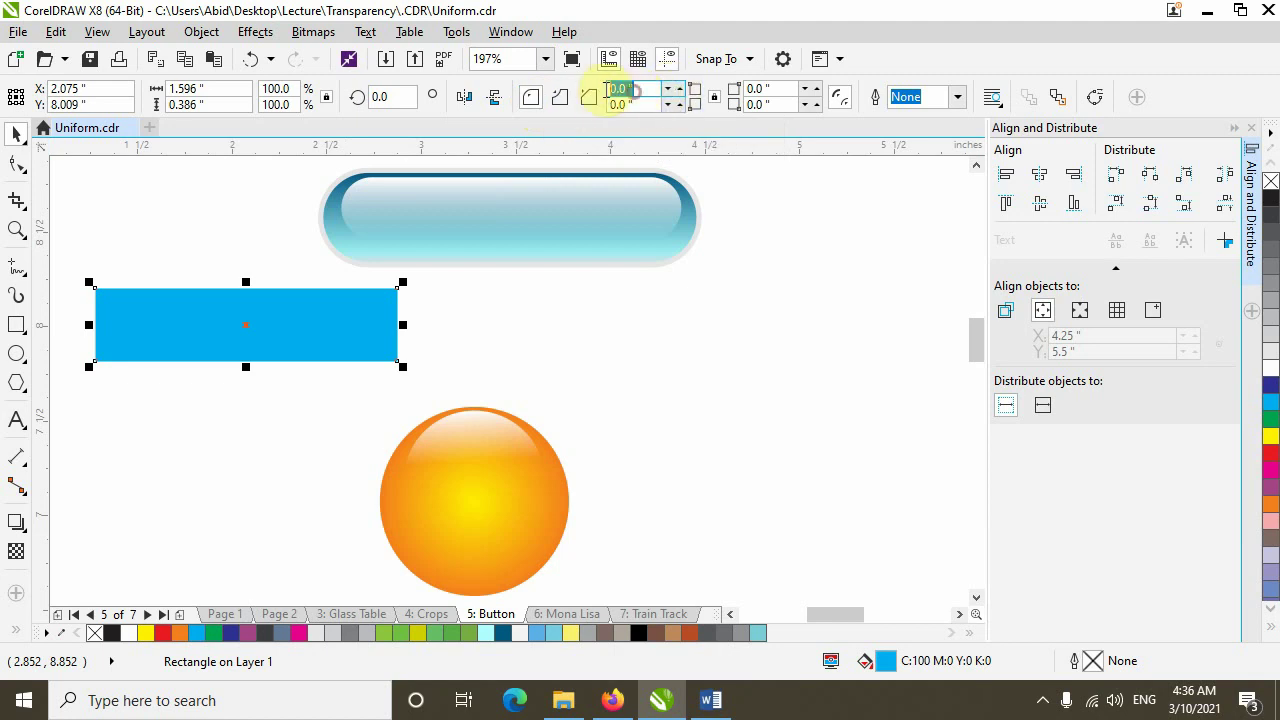
pyautogui.click(591, 97)
pyautogui.write('1')
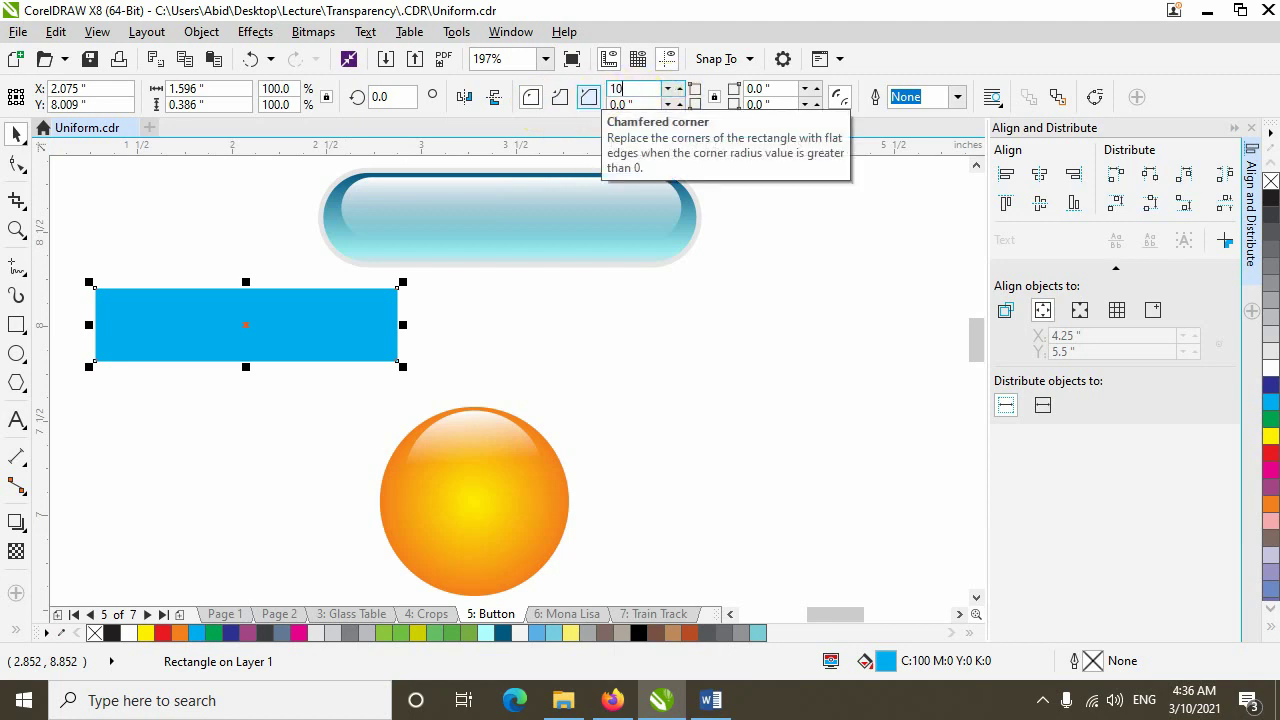
pyautogui.write('0')
pyautogui.press('Tab')
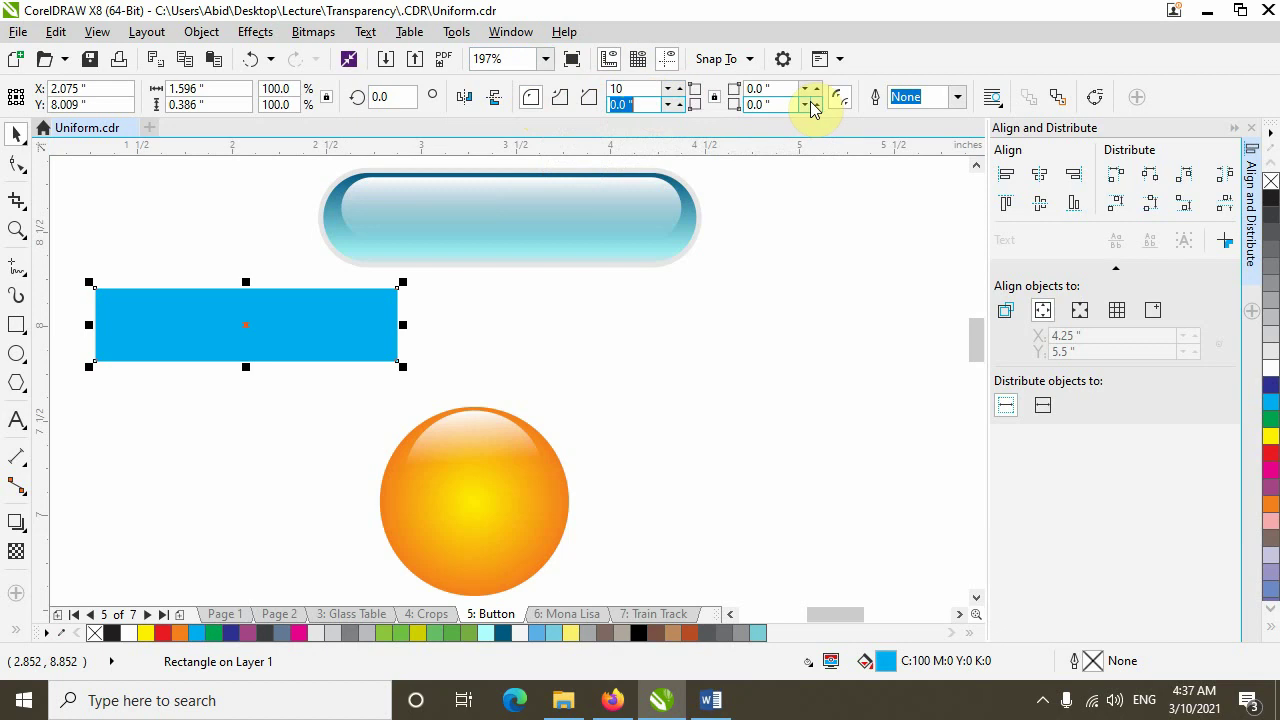
pyautogui.click(716, 105)
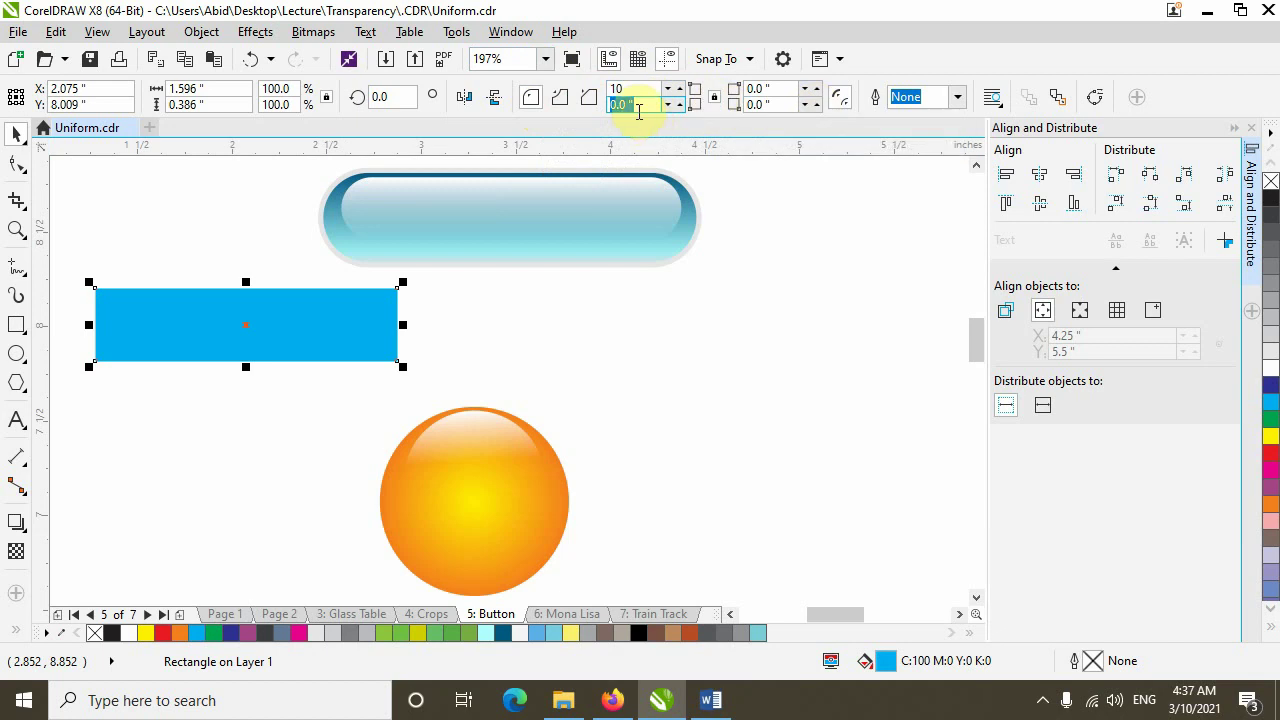
pyautogui.press('Return')
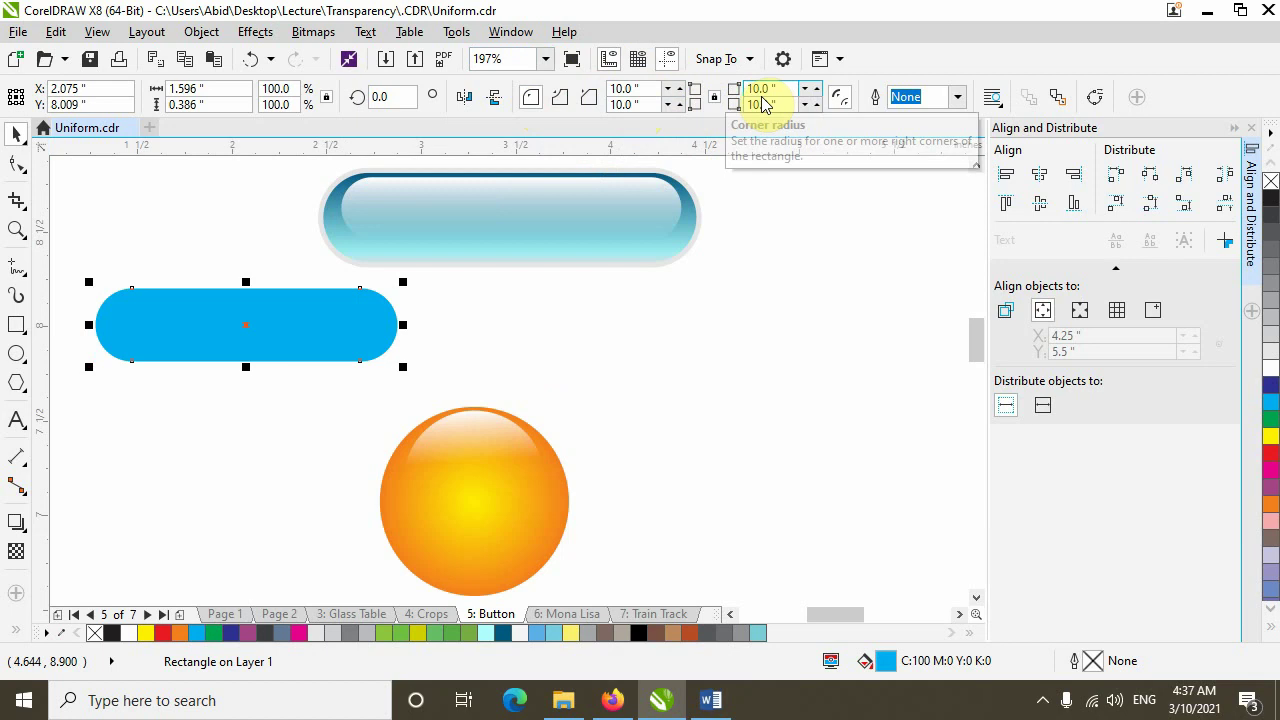
pyautogui.moveTo(323, 337)
pyautogui.mouseDown()
pyautogui.moveTo(338, 357)
pyautogui.moveTo(331, 349)
pyautogui.mouseUp()
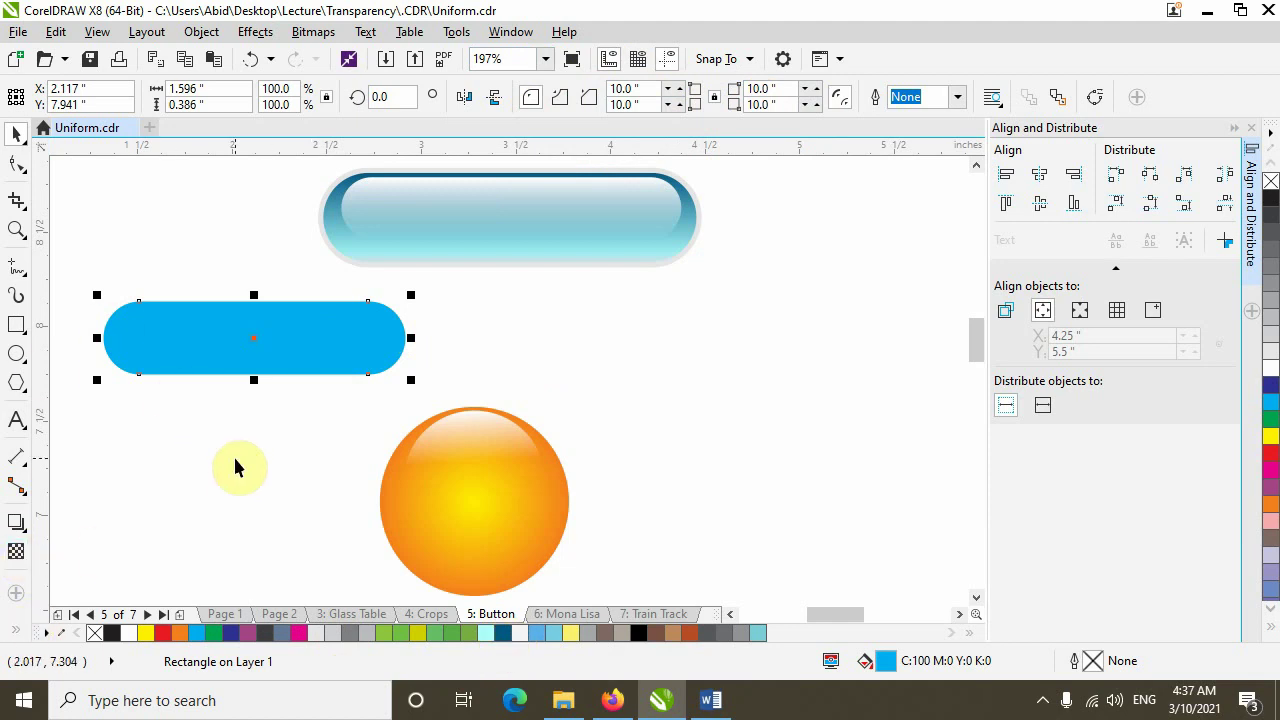
# Give the rounded rectangle a vertical linear fountain fill from dark blue at its upper edge to pale cyan at its lower edge
pyautogui.click(272, 342)
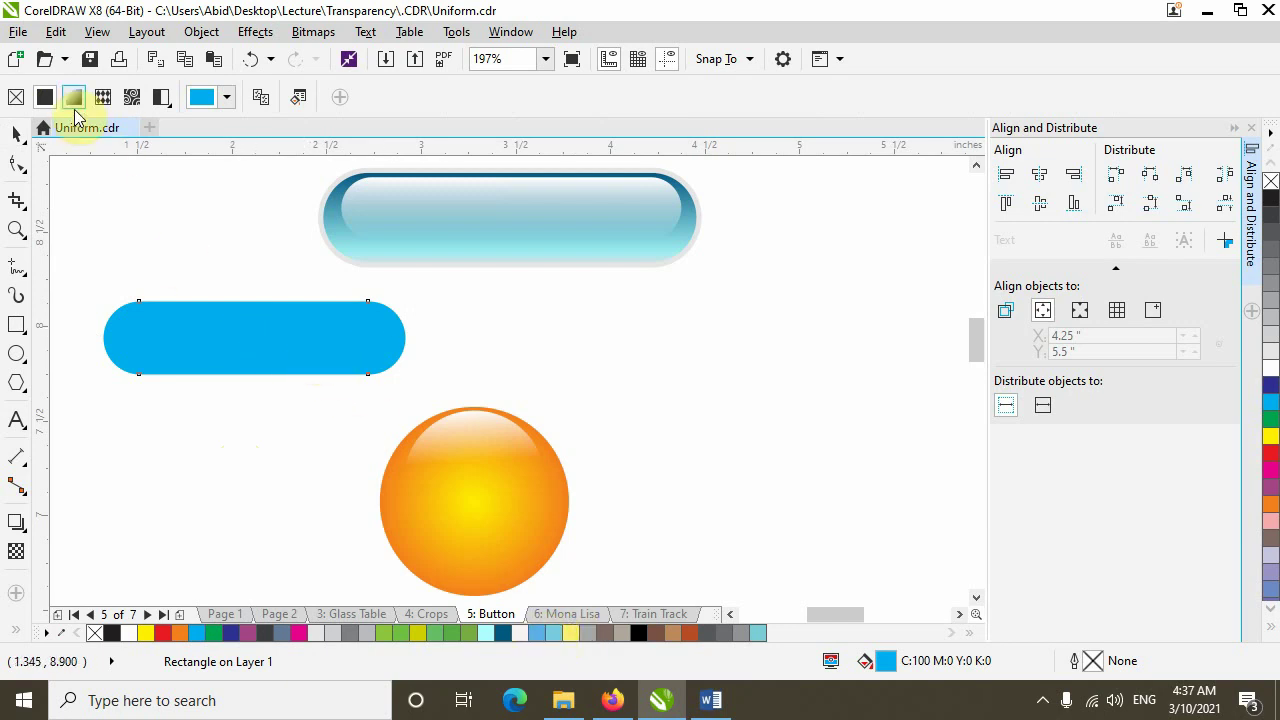
pyautogui.click(74, 100)
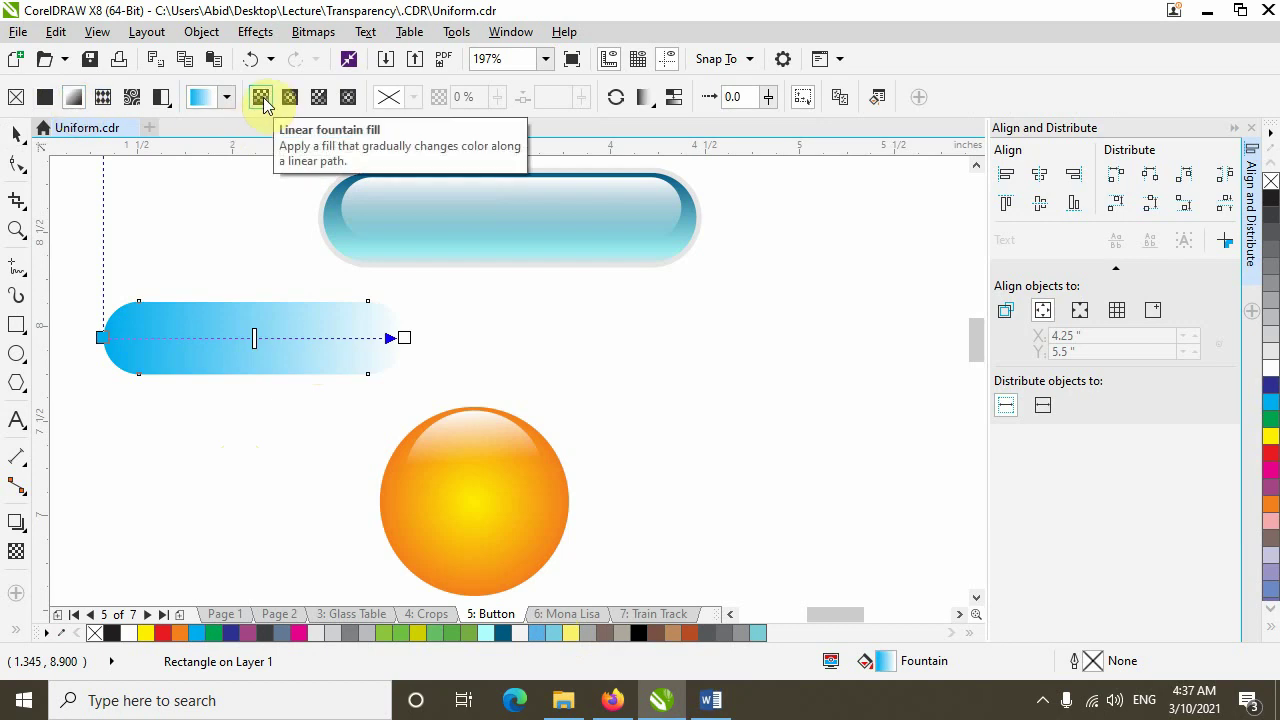
pyautogui.click(245, 341)
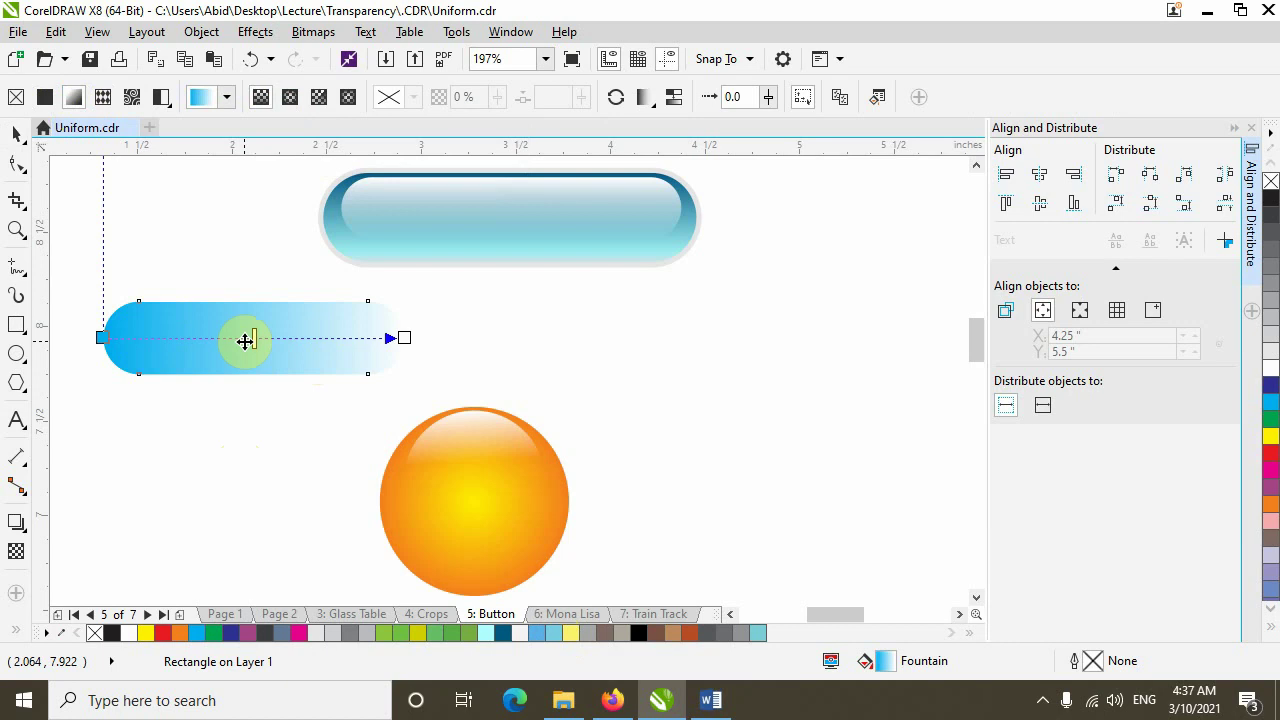
pyautogui.click(101, 337)
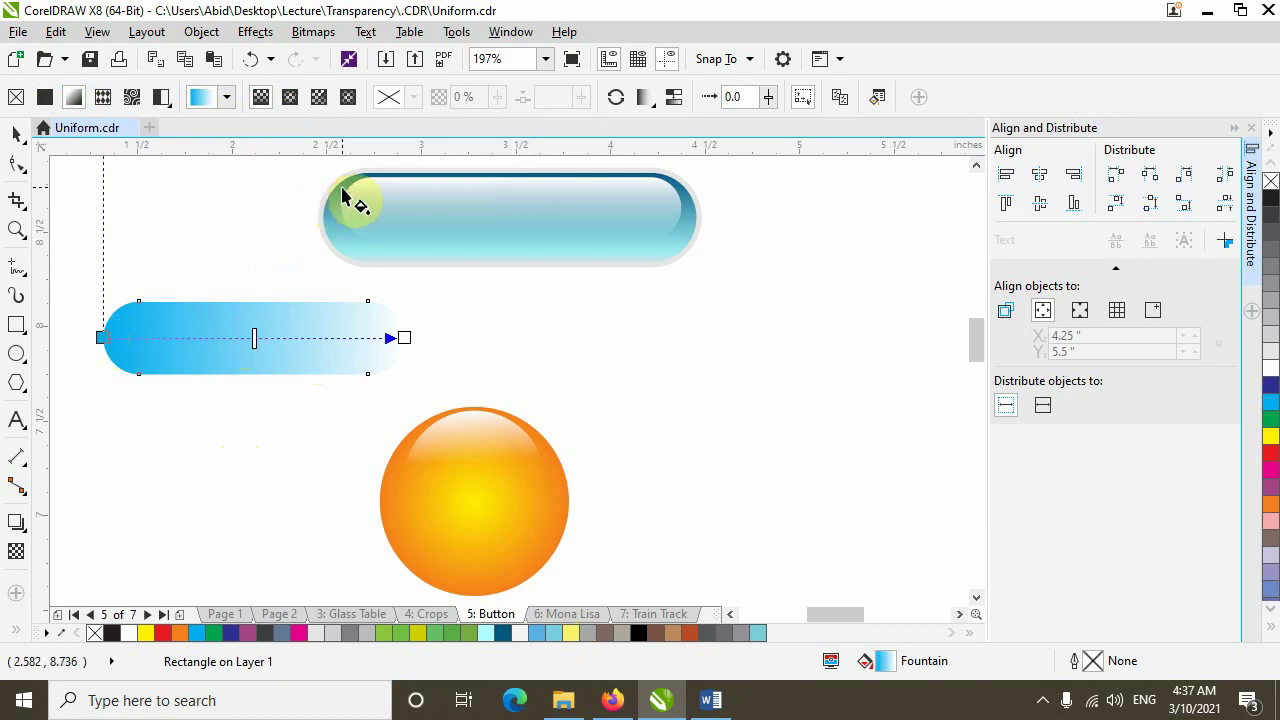
pyautogui.moveTo(101, 337); pyautogui.dragTo(254, 300)
pyautogui.moveTo(401, 337); pyautogui.dragTo(253, 374)
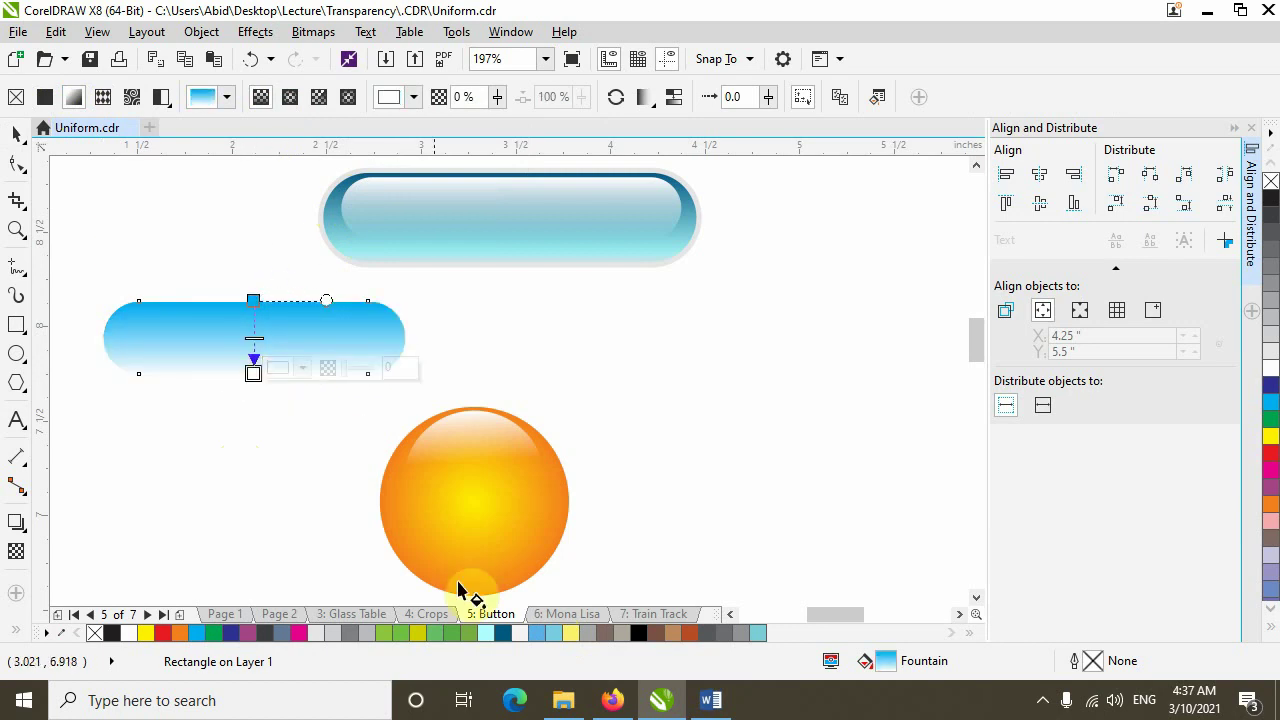
pyautogui.moveTo(395, 565); pyautogui.dragTo(254, 374)
pyautogui.moveTo(502, 633); pyautogui.dragTo(254, 302)
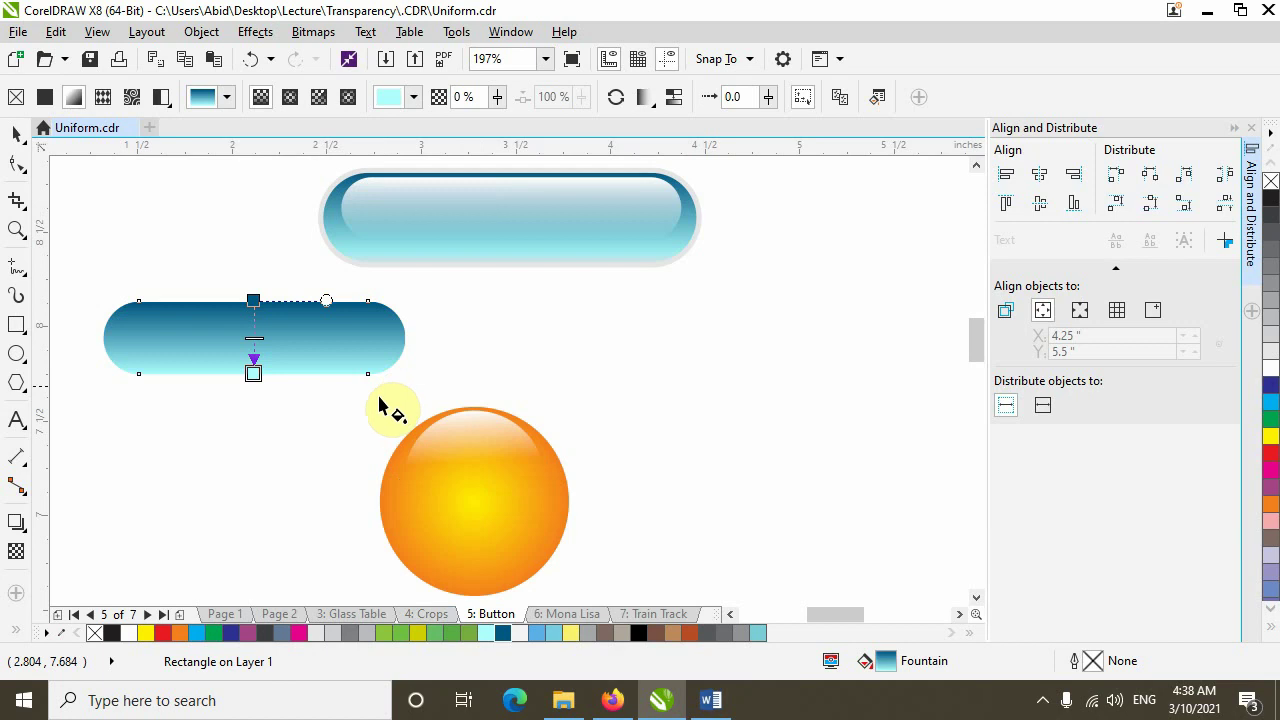
# Add a pale cyan node at 75% of the fountain fill and recolour the lower end node near-white
pyautogui.click(253, 372)
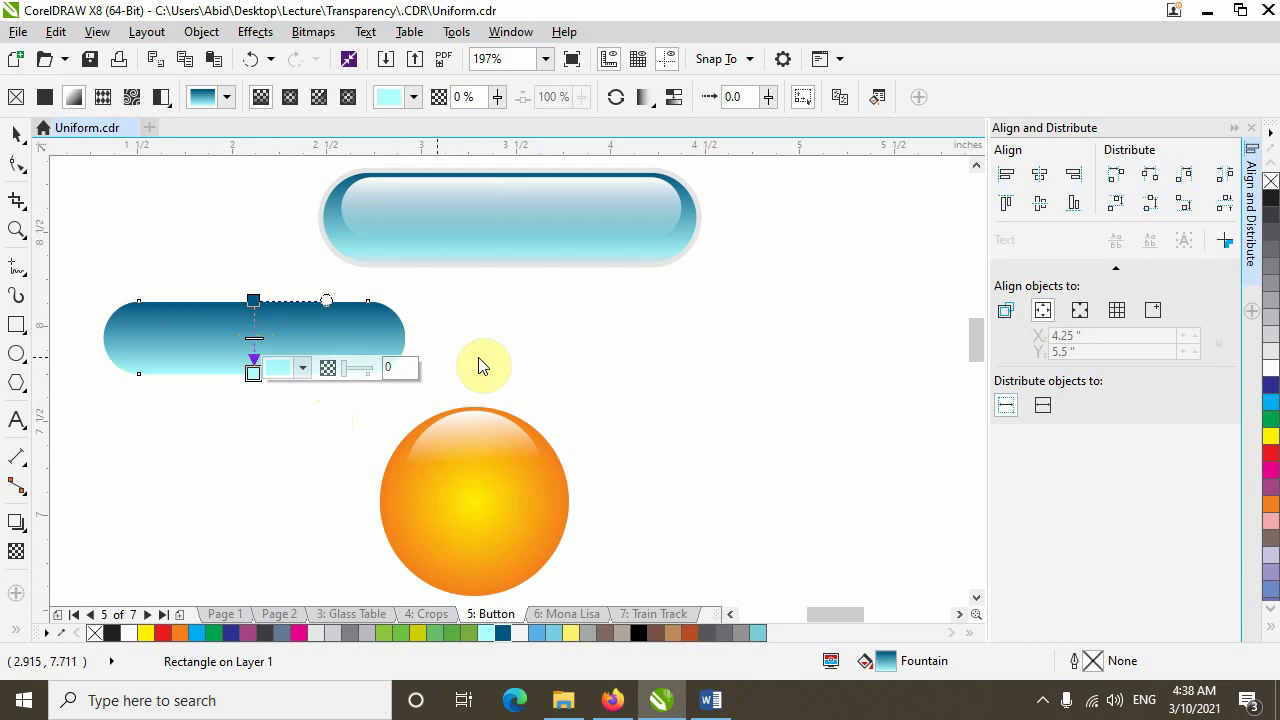
pyautogui.moveTo(1272, 377); pyautogui.dragTo(257, 367)
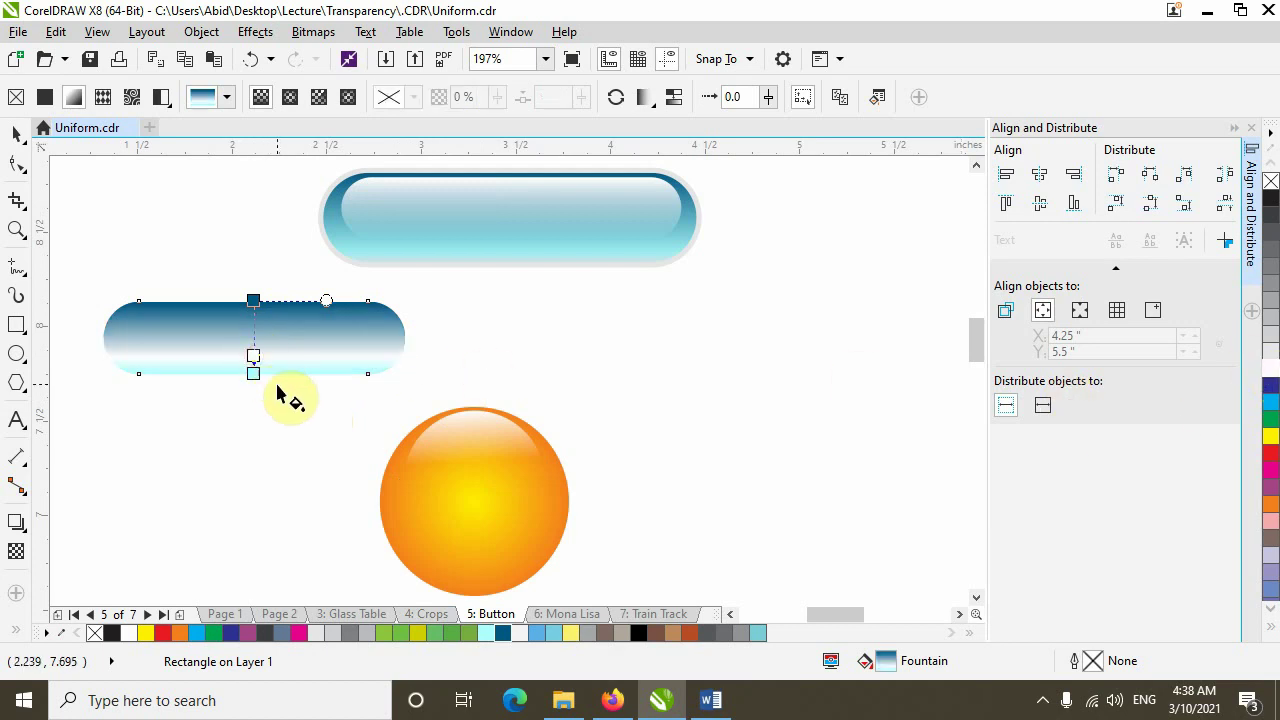
pyautogui.click(253, 372)
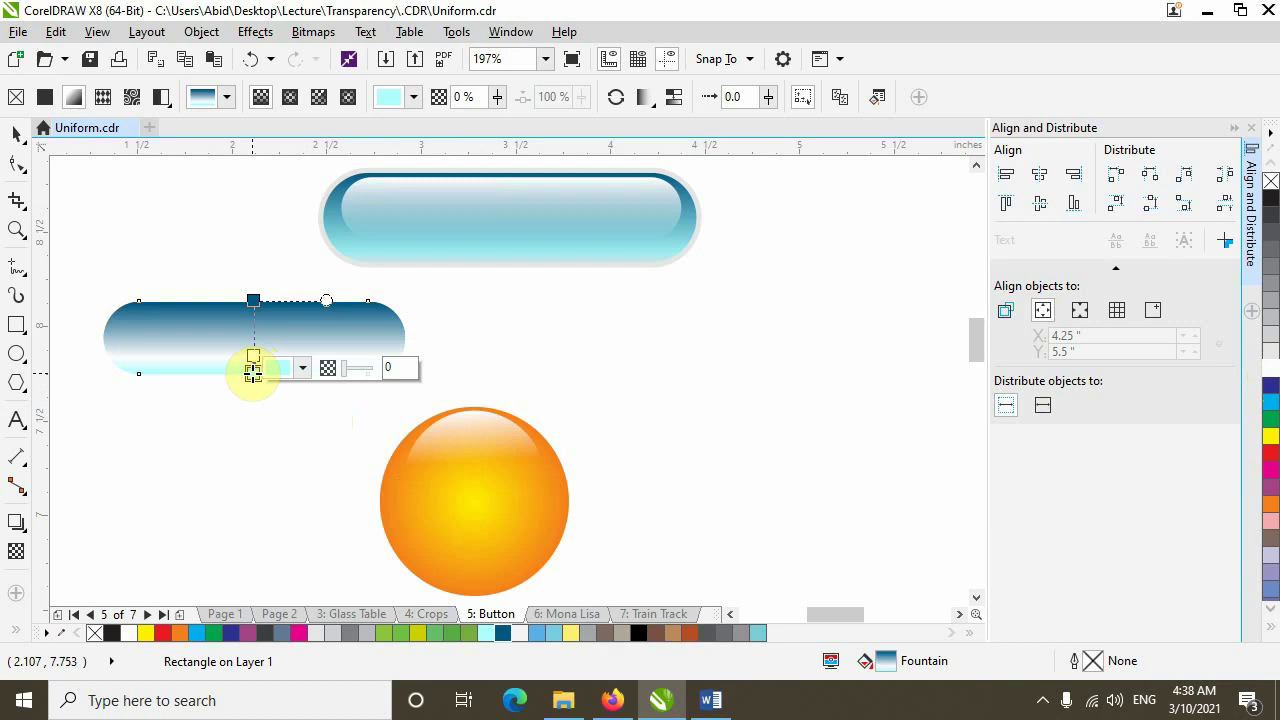
pyautogui.click(521, 634)
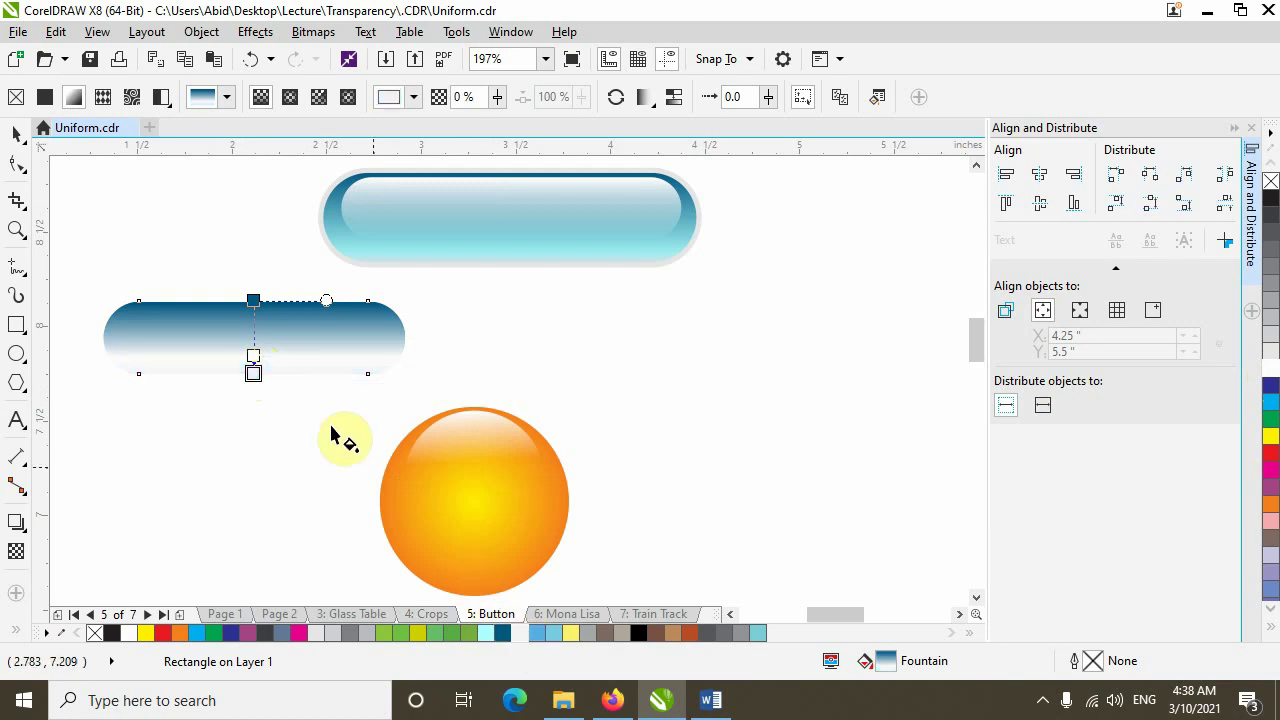
pyautogui.doubleClick(253, 355)
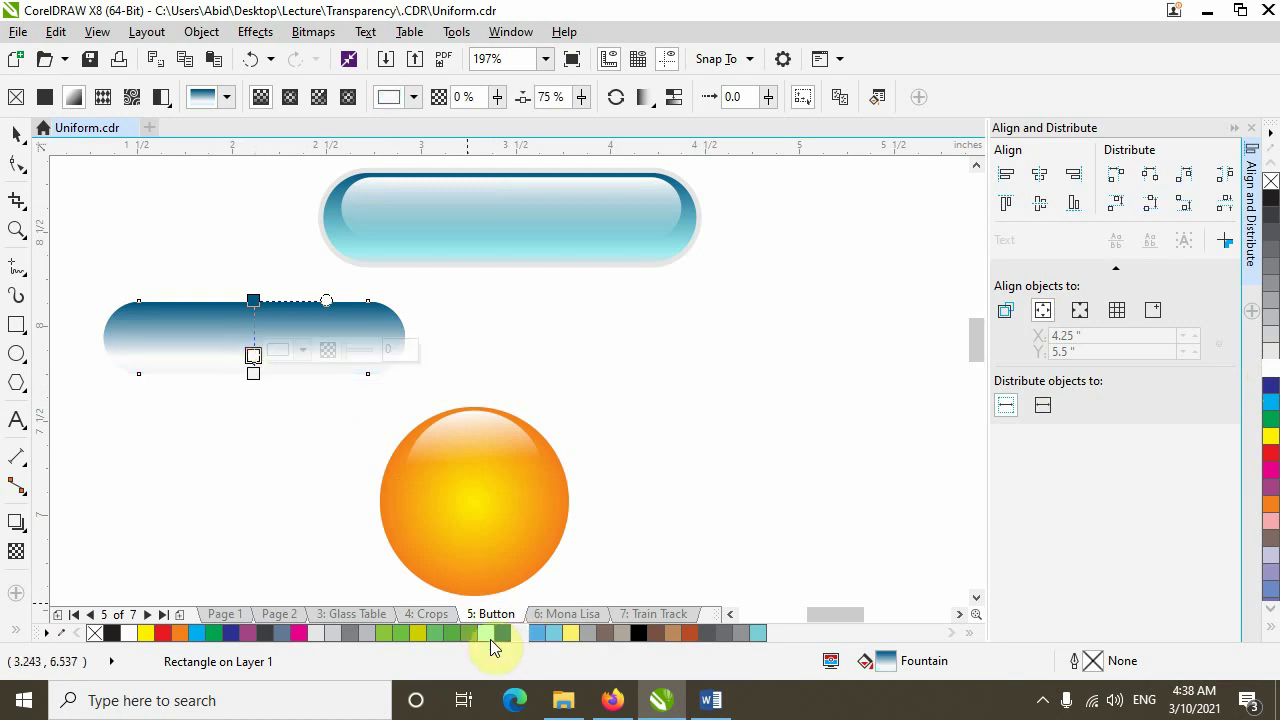
pyautogui.click(488, 634)
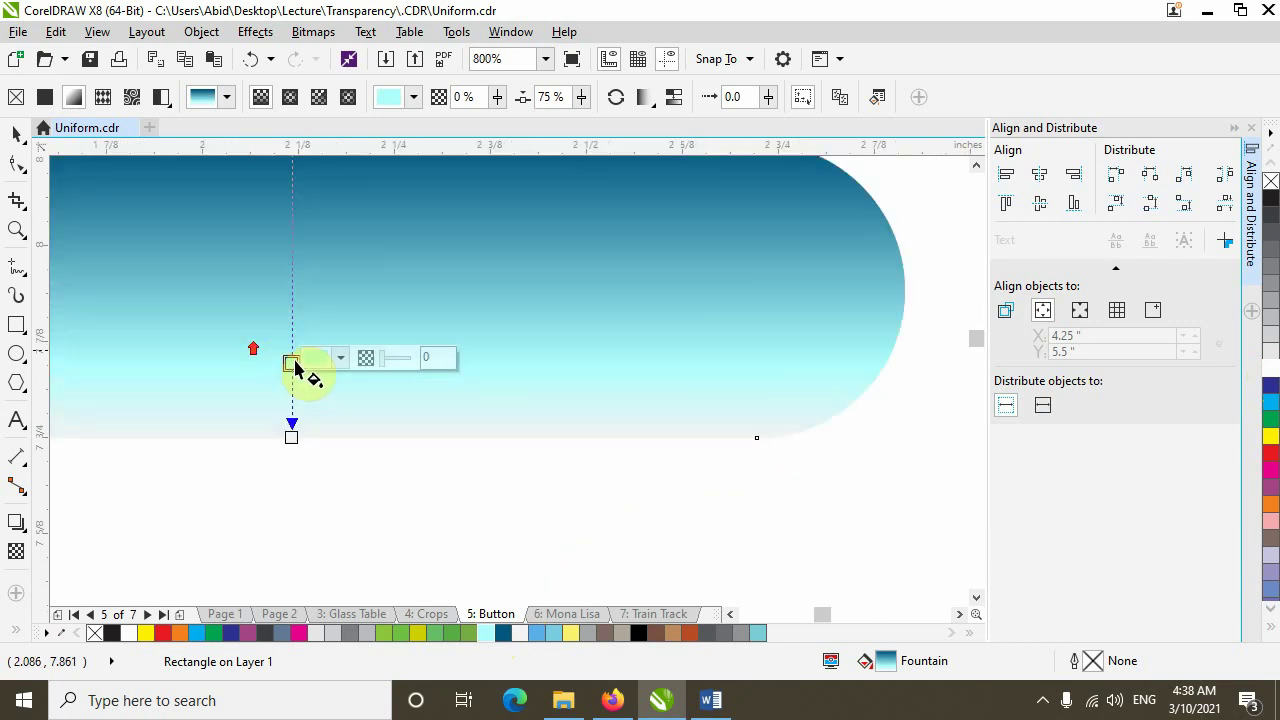
# Move the pale cyan node of the rounded rectangle's fountain fill down to the 86% position
pyautogui.scroll(4, 253, 356)
pyautogui.moveTo(290, 363); pyautogui.dragTo(293, 402)
pyautogui.scroll(-2, 333, 420)
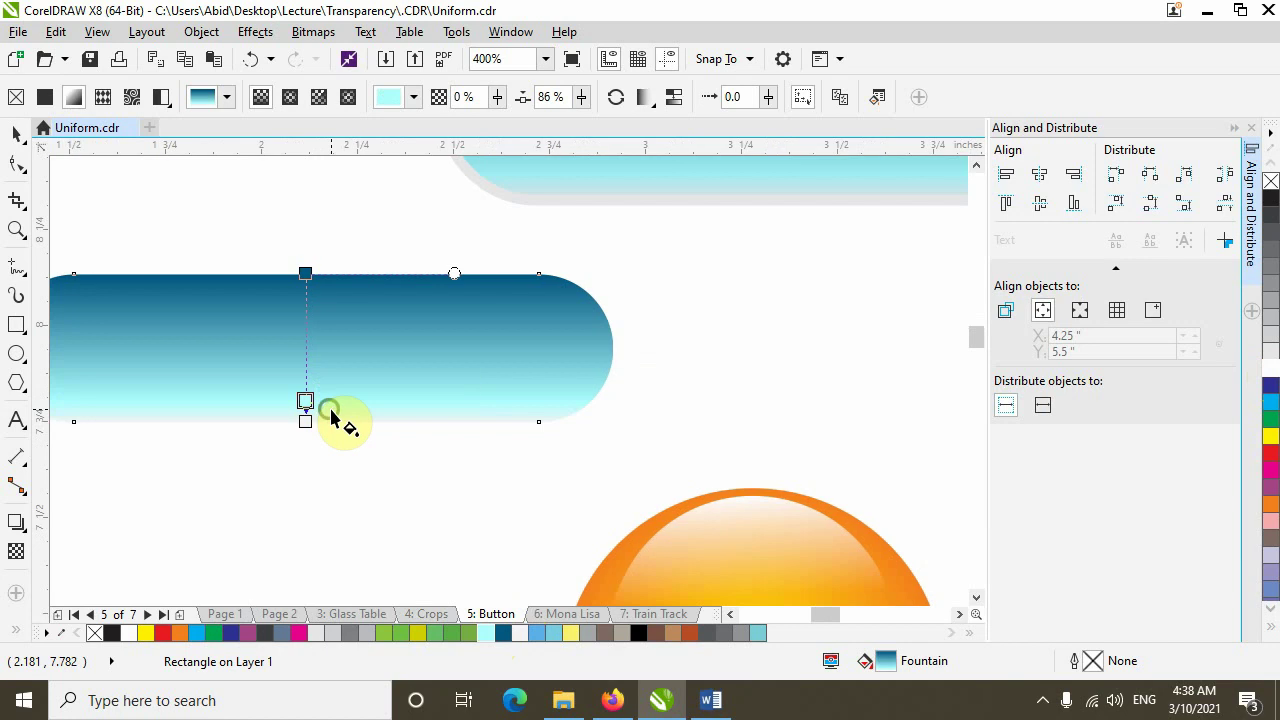
pyautogui.scroll(-2, 350, 408)
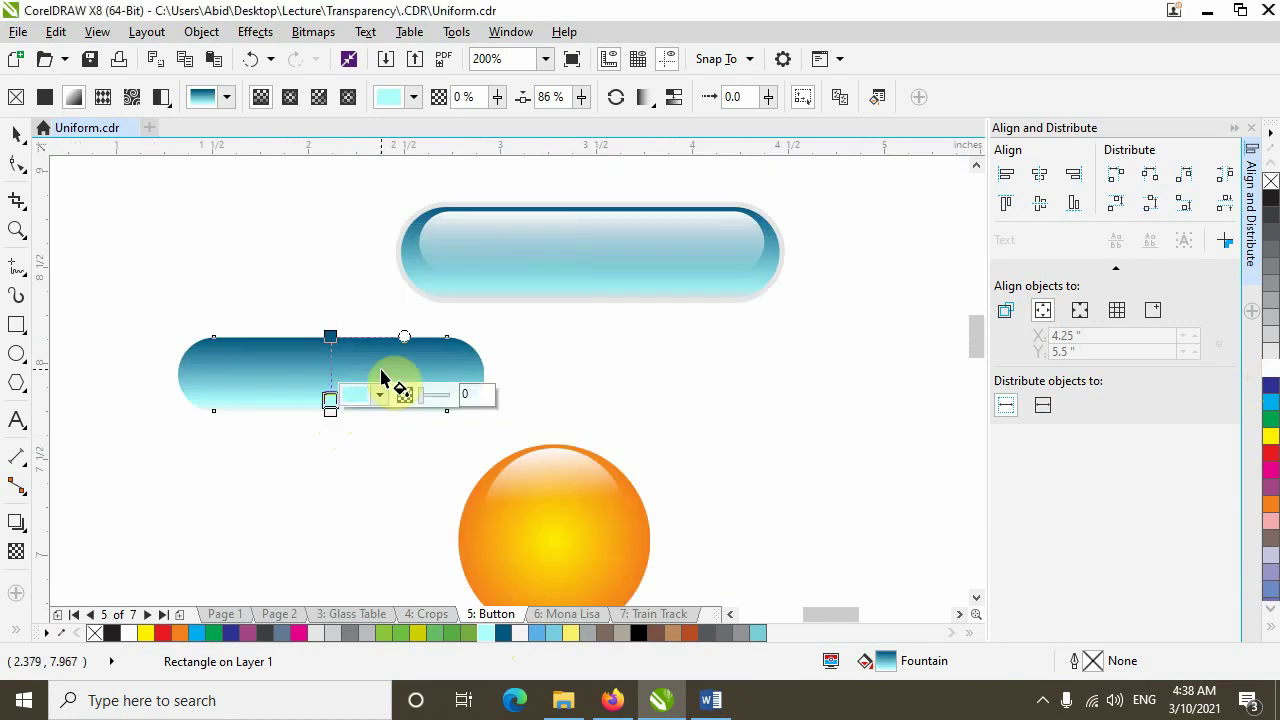
# Create a smaller copy about 1.43 by 0.27 inches inside the rounded rectangle and nudge it slightly upward
pyautogui.click(16, 133)
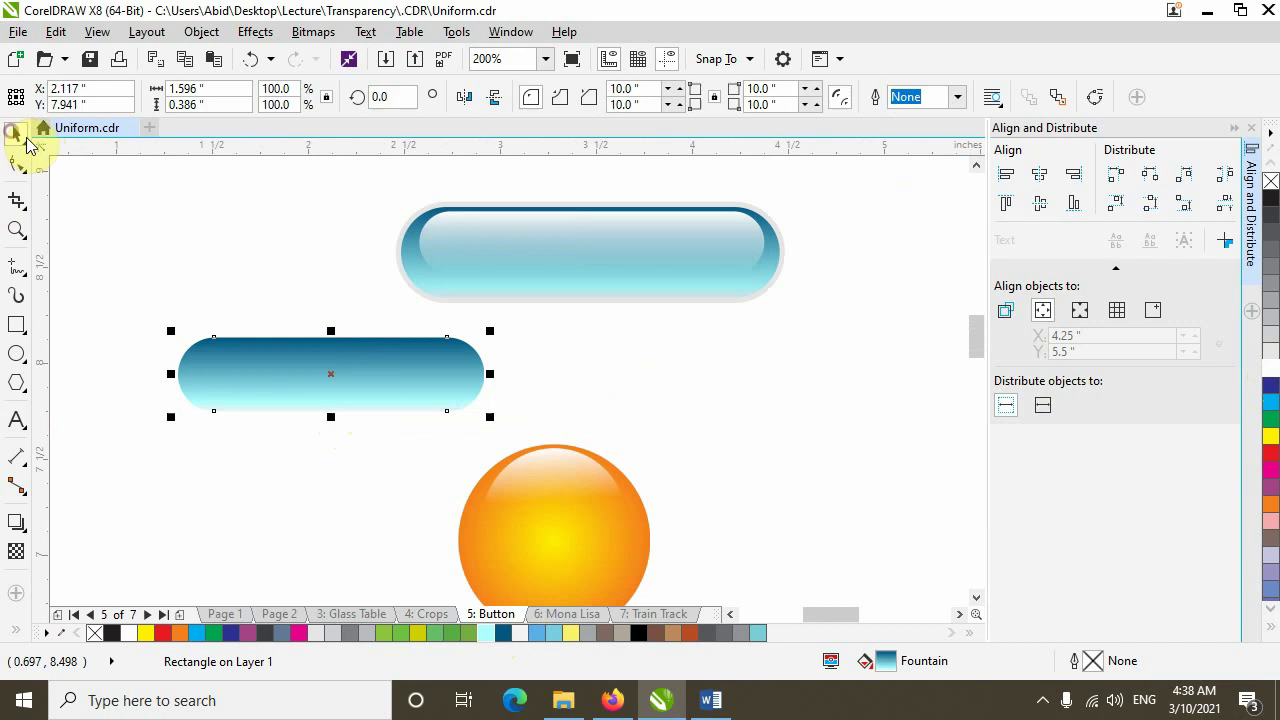
pyautogui.moveTo(490, 331); pyautogui.dragTo(473, 372)
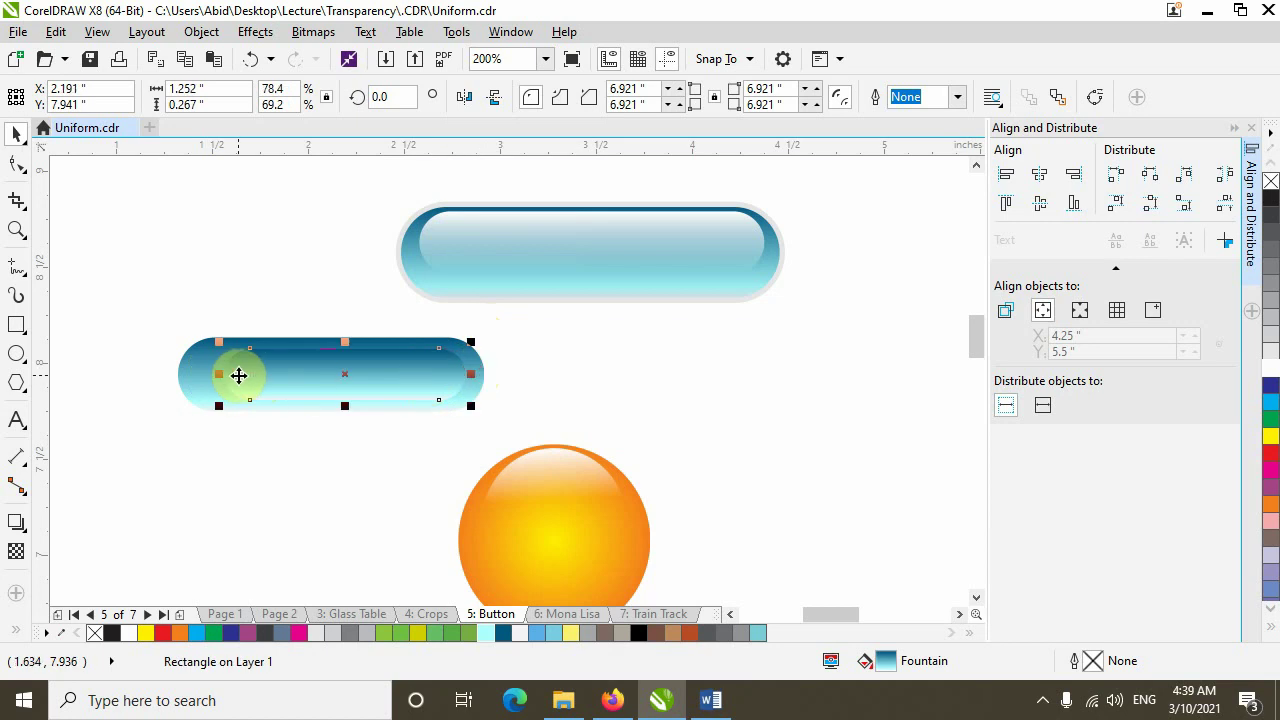
pyautogui.moveTo(223, 375); pyautogui.dragTo(183, 373)
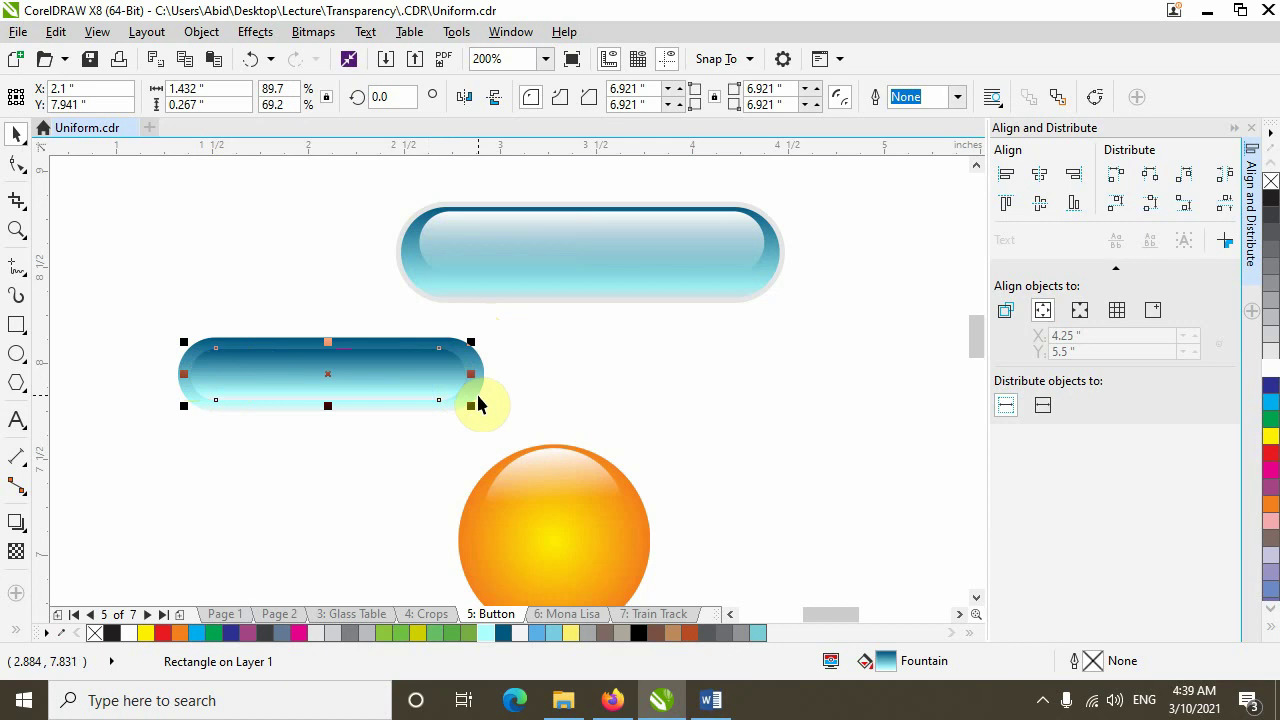
pyautogui.click(351, 366)
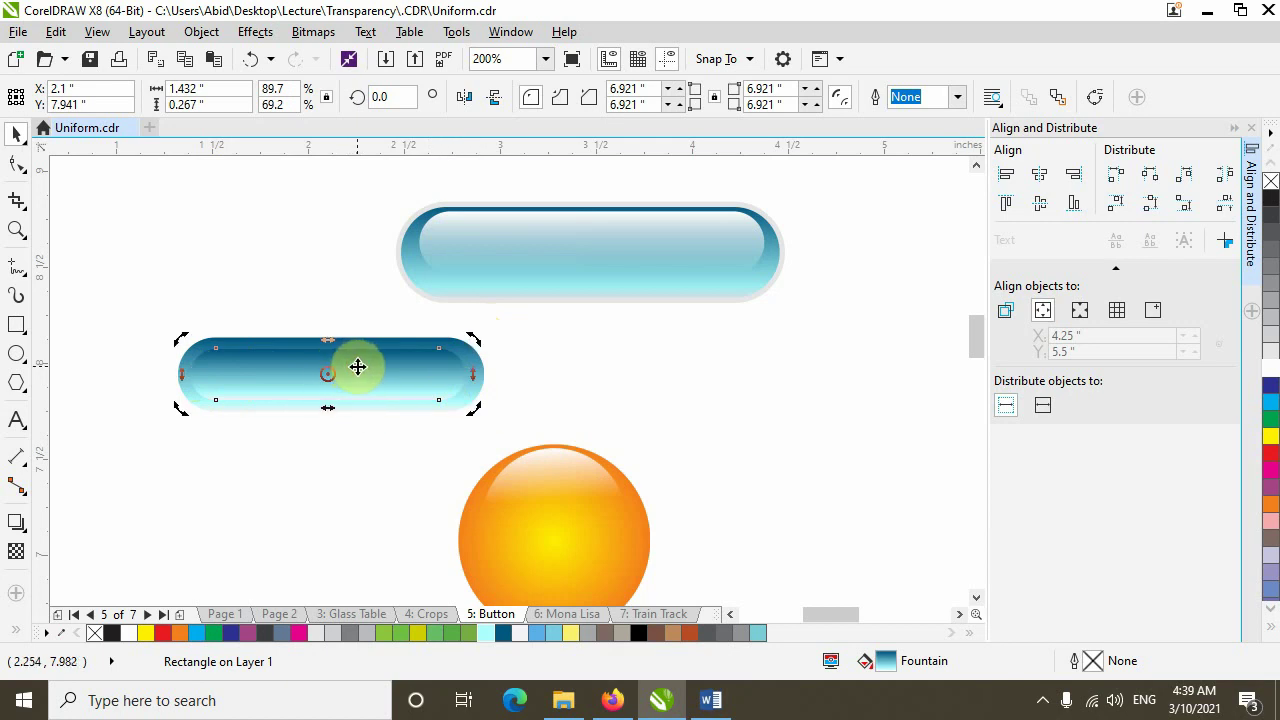
pyautogui.moveTo(357, 367); pyautogui.dragTo(357, 366)
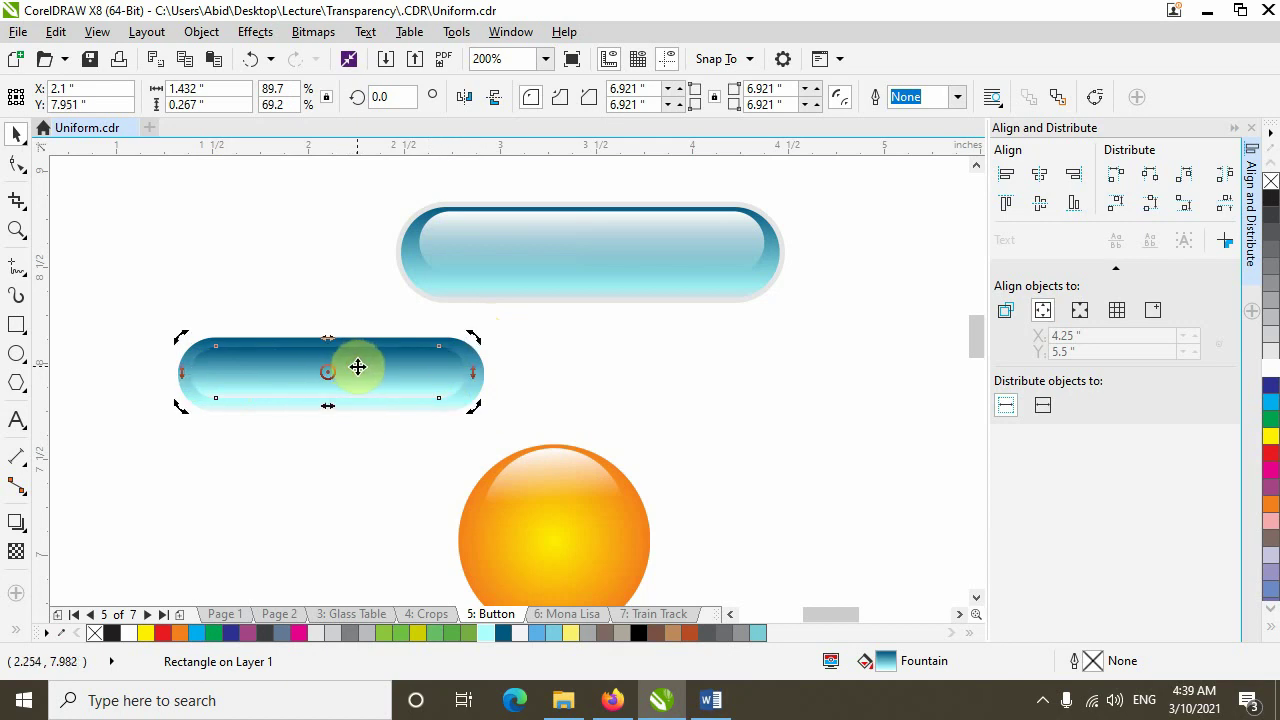
pyautogui.click(622, 420)
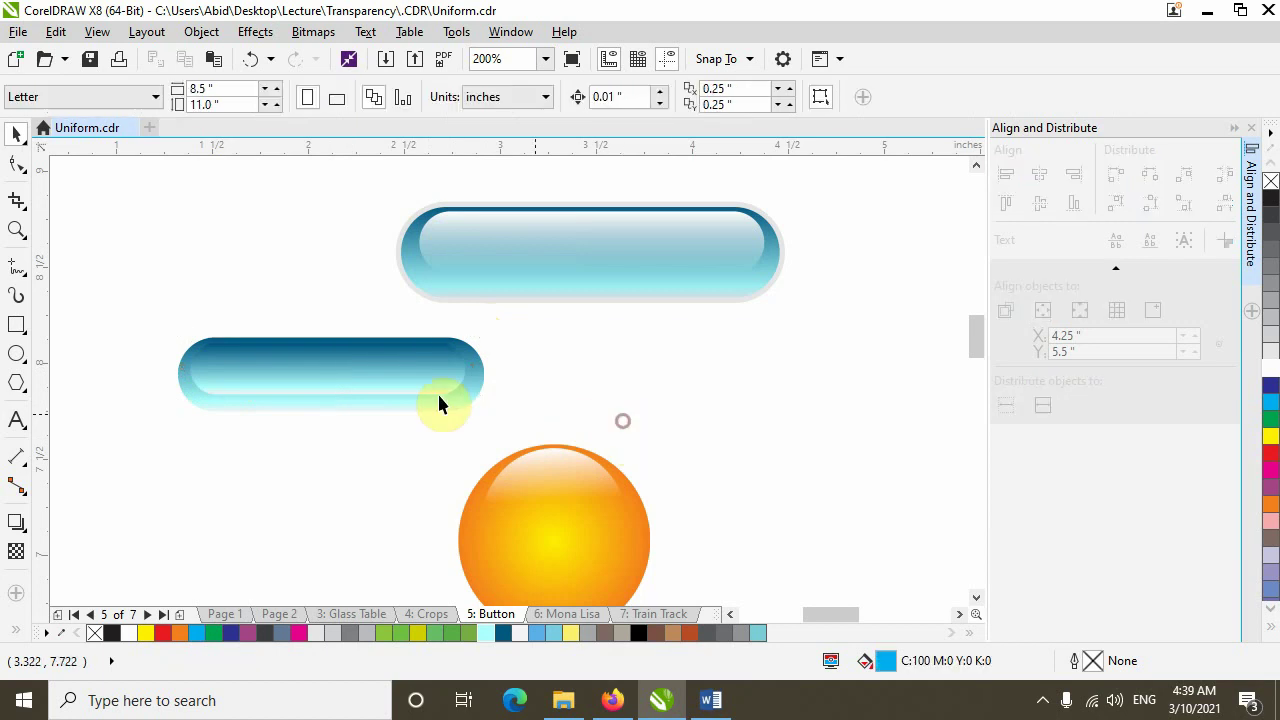
# Fill the inner rounded shape white and give it a vertical linear fountain transparency running from its upper to its lower edge
pyautogui.click(380, 368)
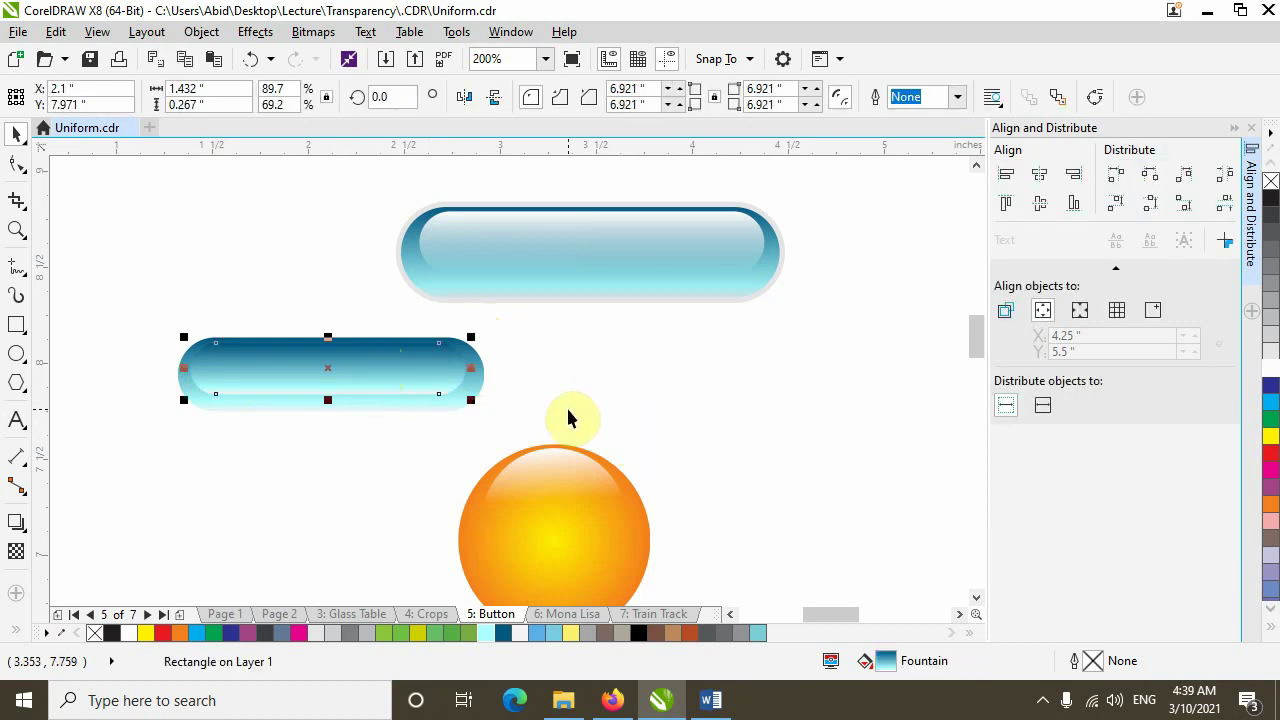
pyautogui.click(1270, 367)
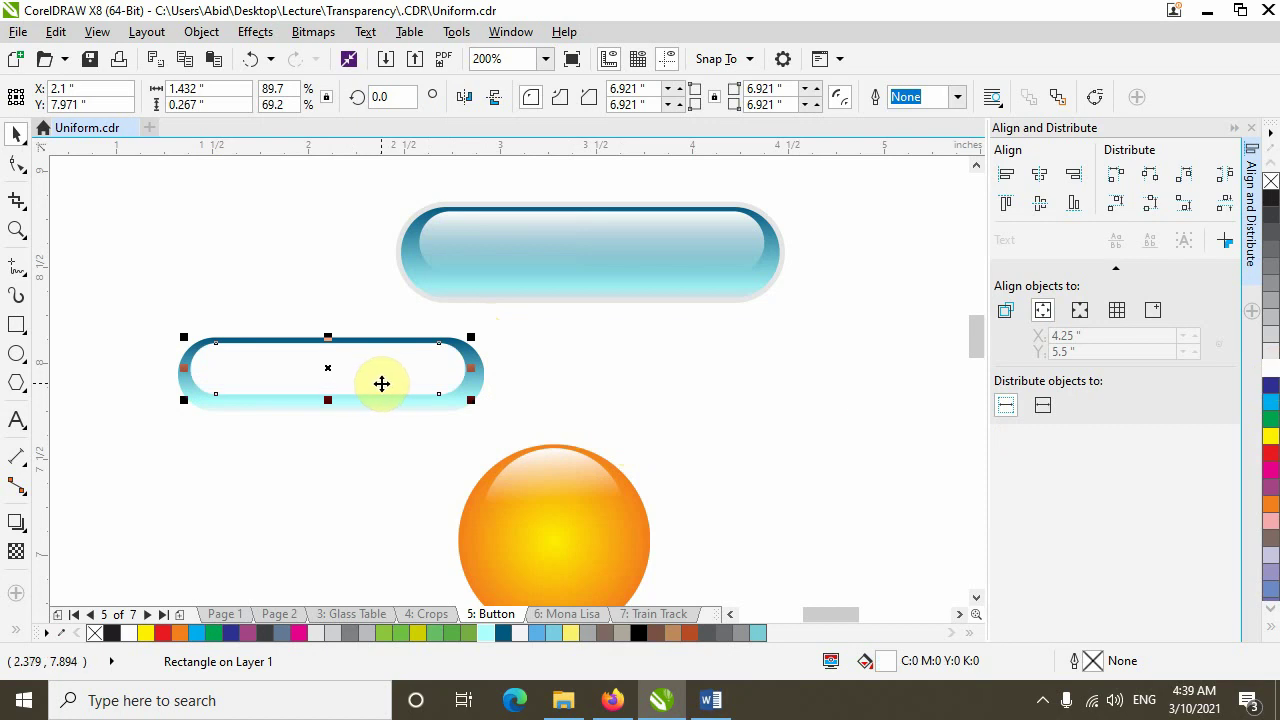
pyautogui.click(15, 553)
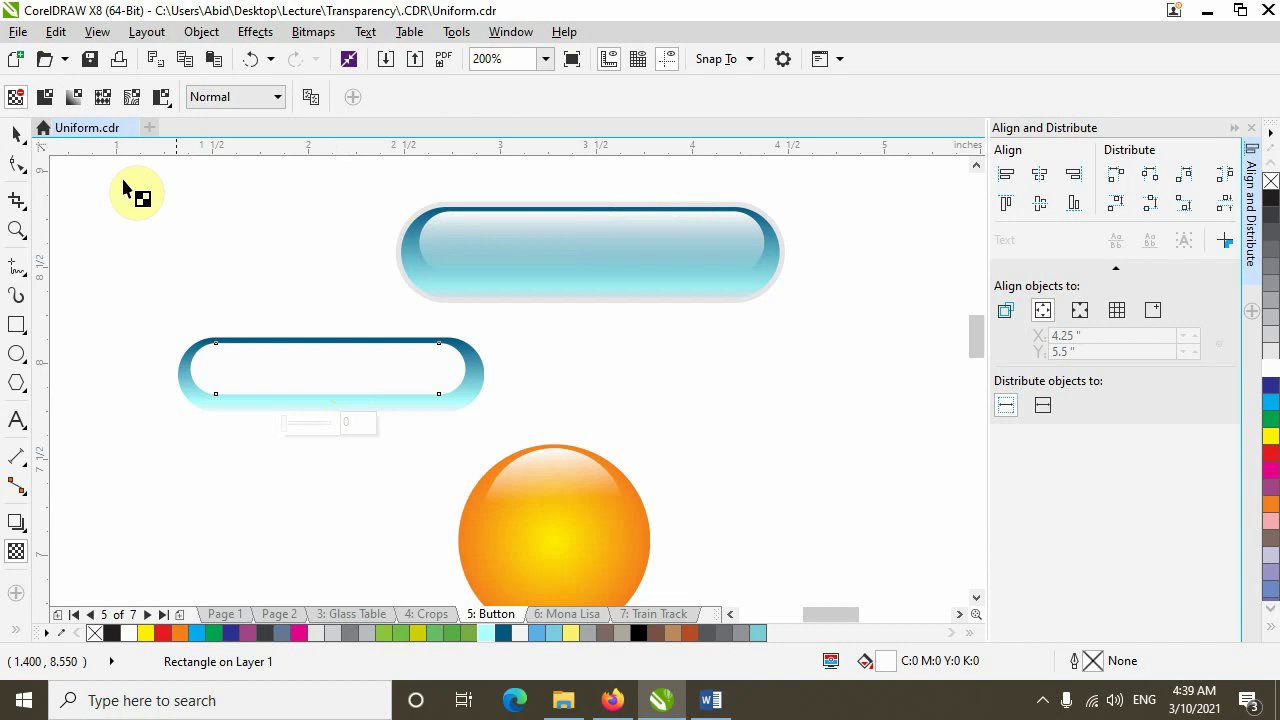
pyautogui.click(79, 94)
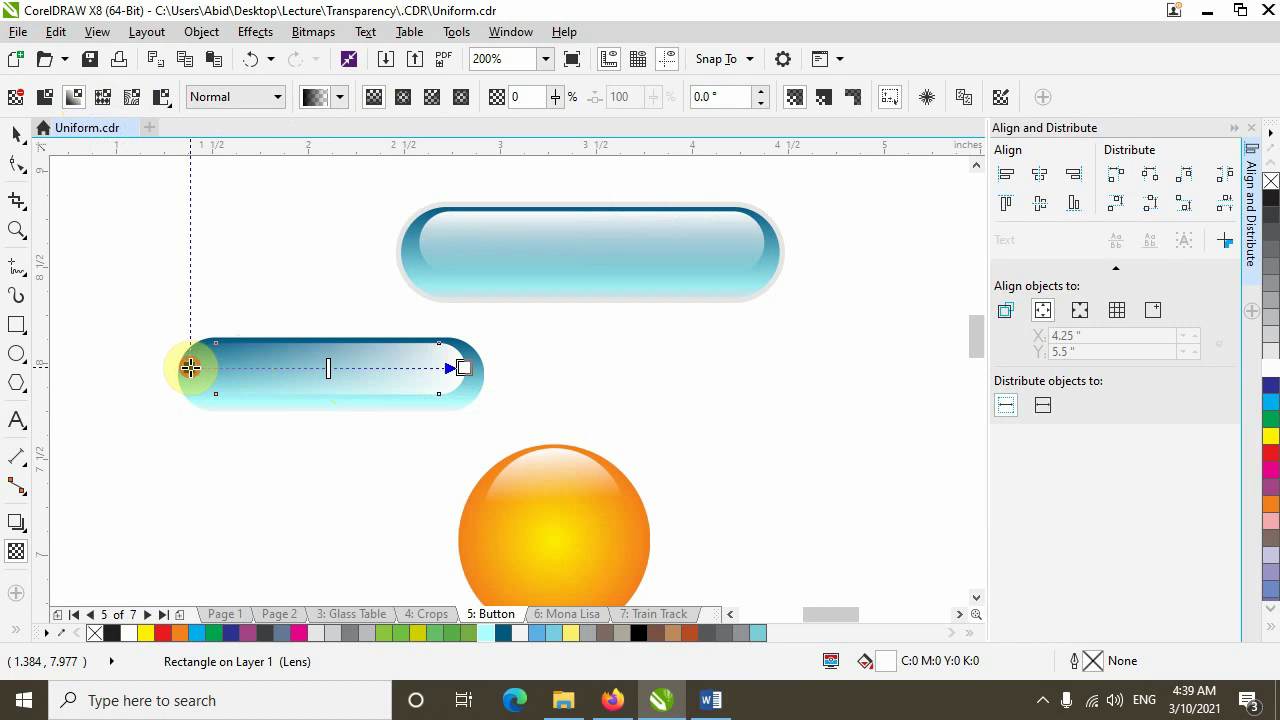
pyautogui.moveTo(191, 368); pyautogui.dragTo(326, 343)
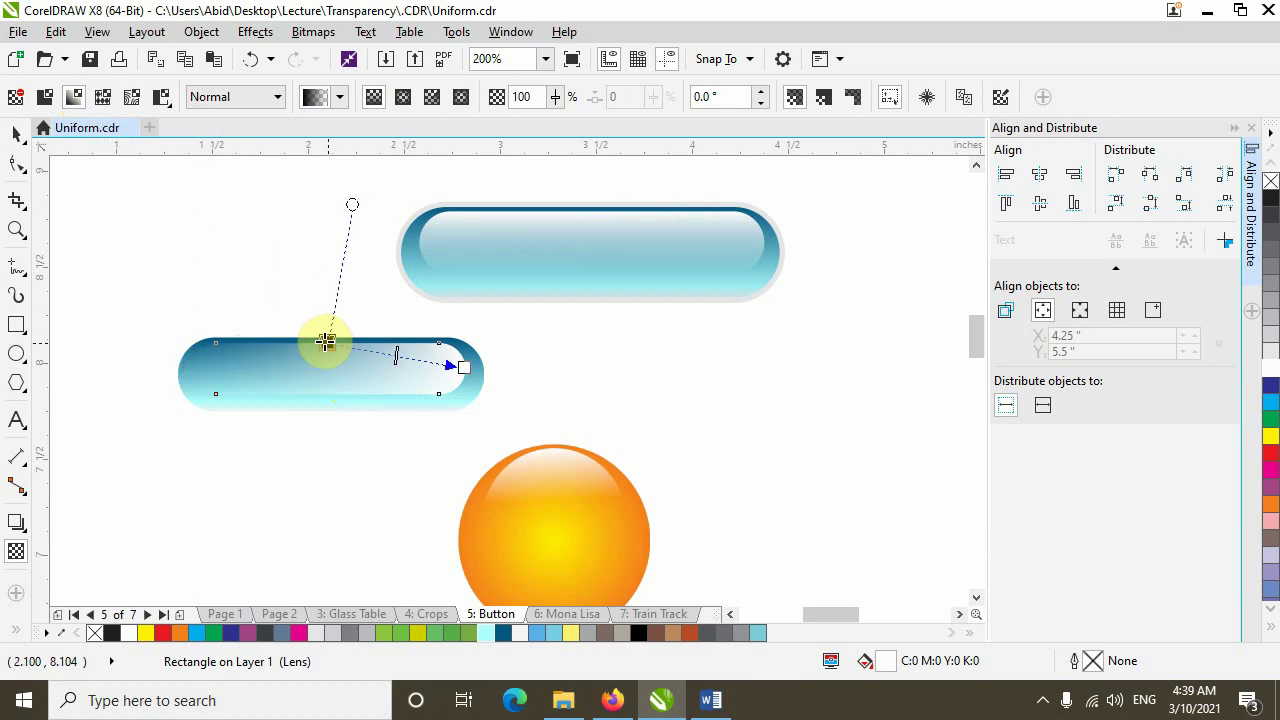
pyautogui.moveTo(460, 365); pyautogui.dragTo(328, 393)
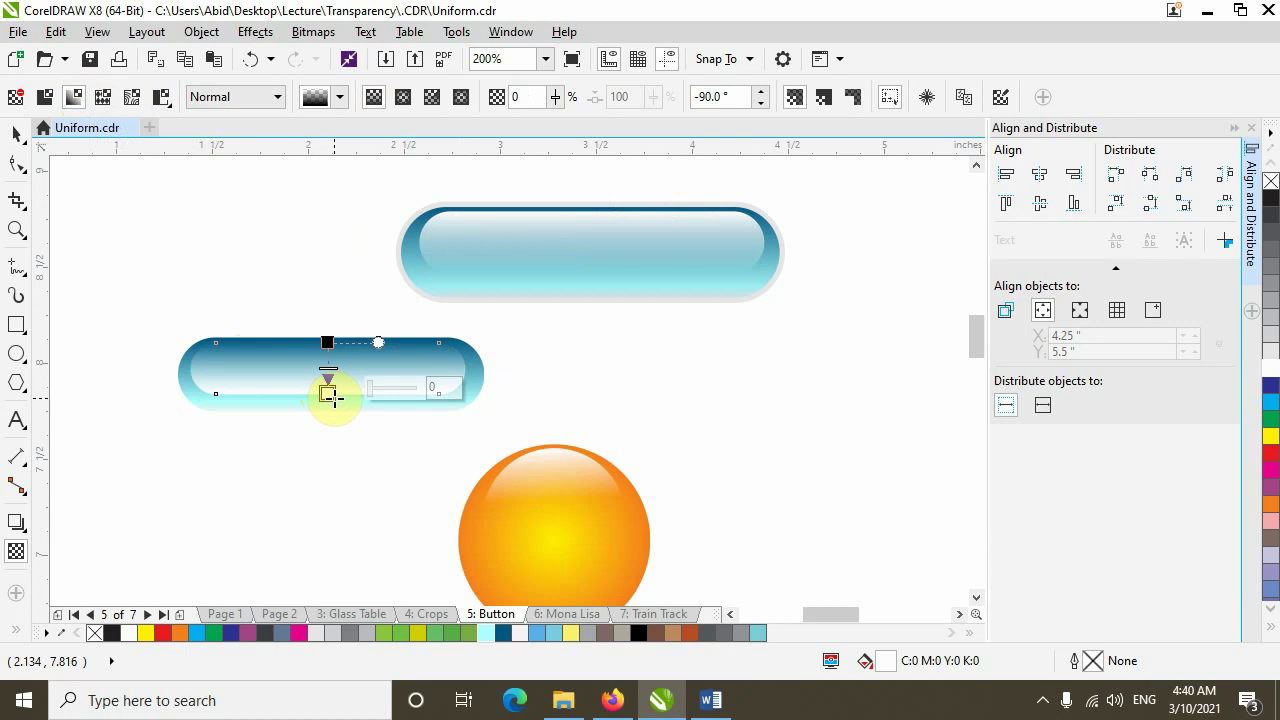
# Reverse the highlight's fade by setting the upper node's transparency to 0 and the lower node's to 100
pyautogui.click(328, 342)
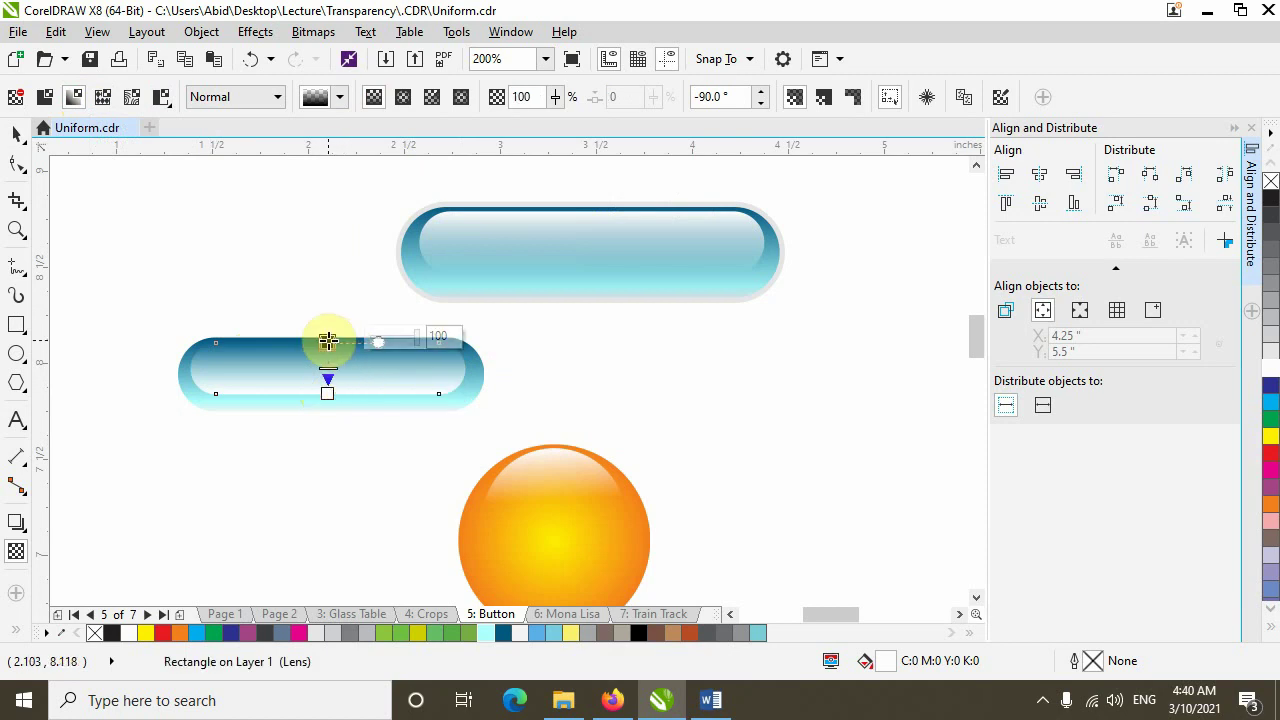
pyautogui.doubleClick(443, 336)
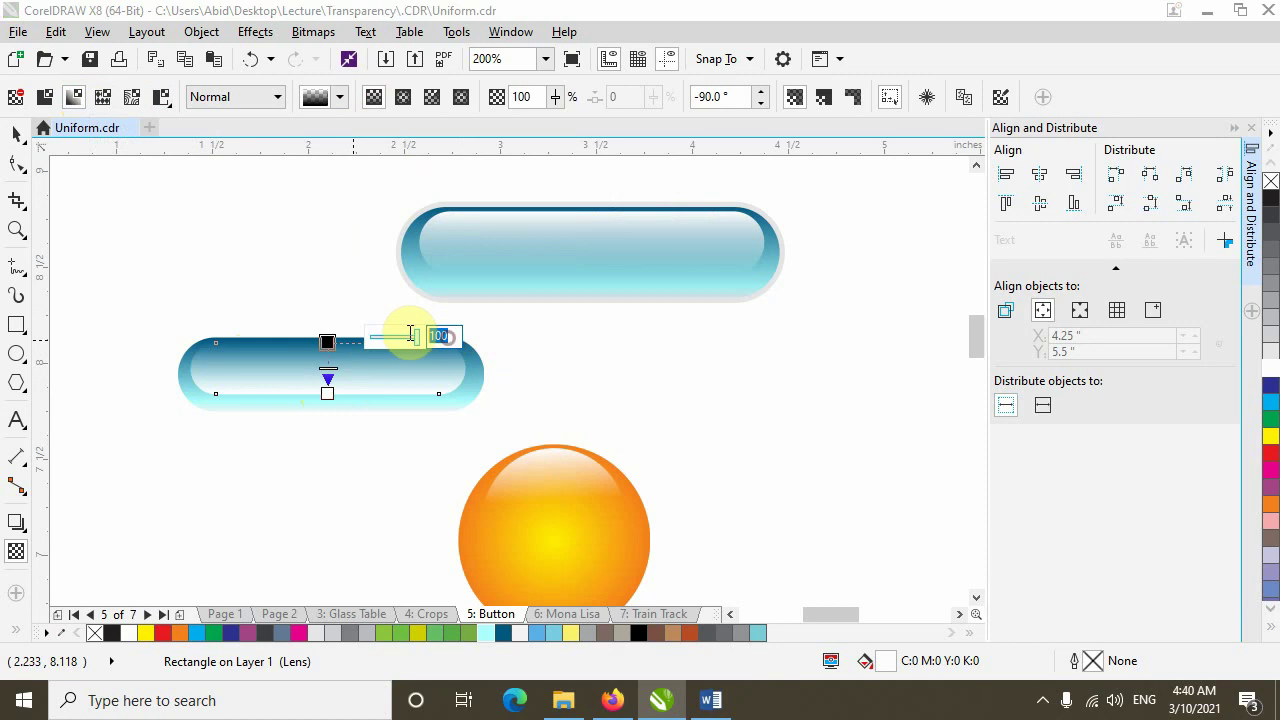
pyautogui.write('0')
pyautogui.press('Return')
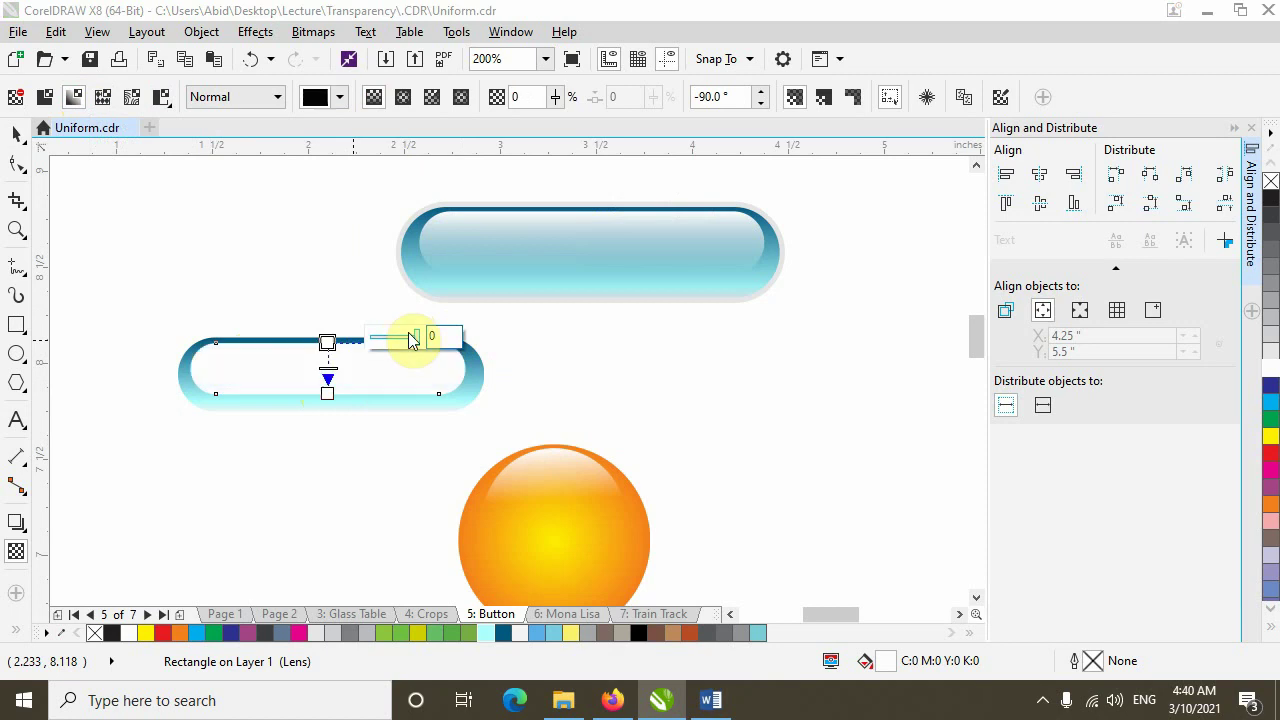
pyautogui.click(327, 393)
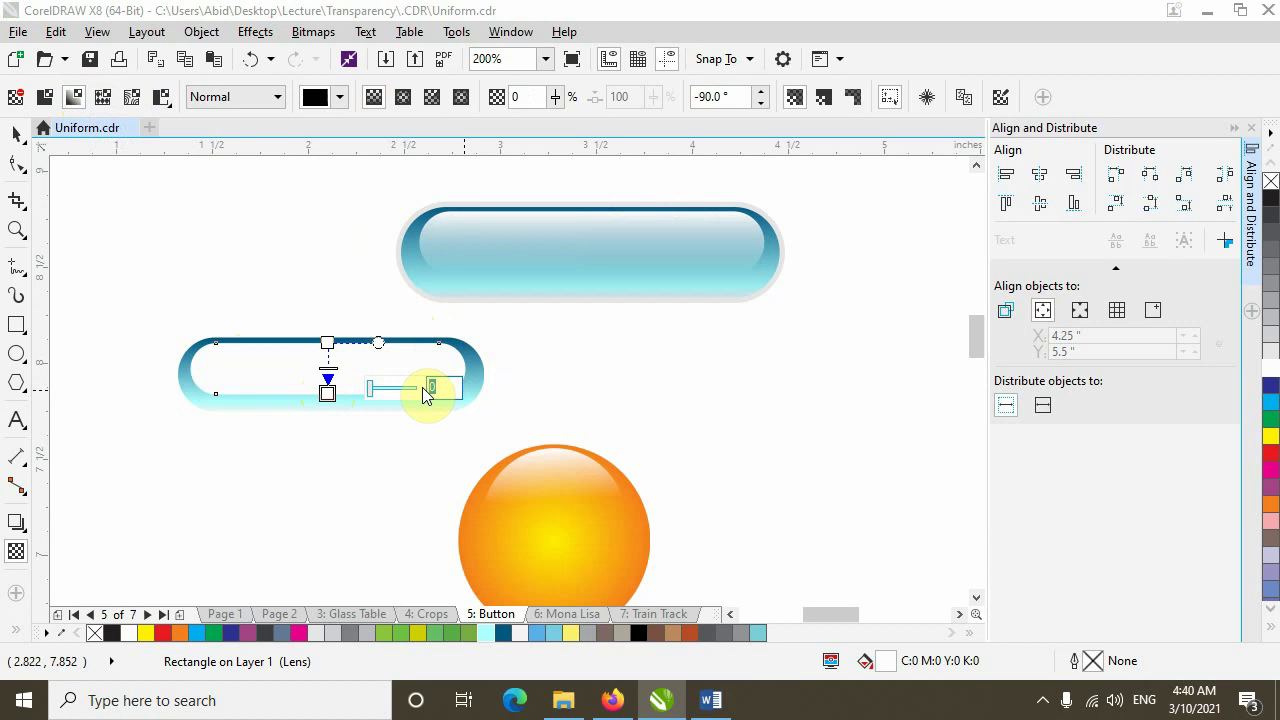
pyautogui.write('100')
pyautogui.press('Return')
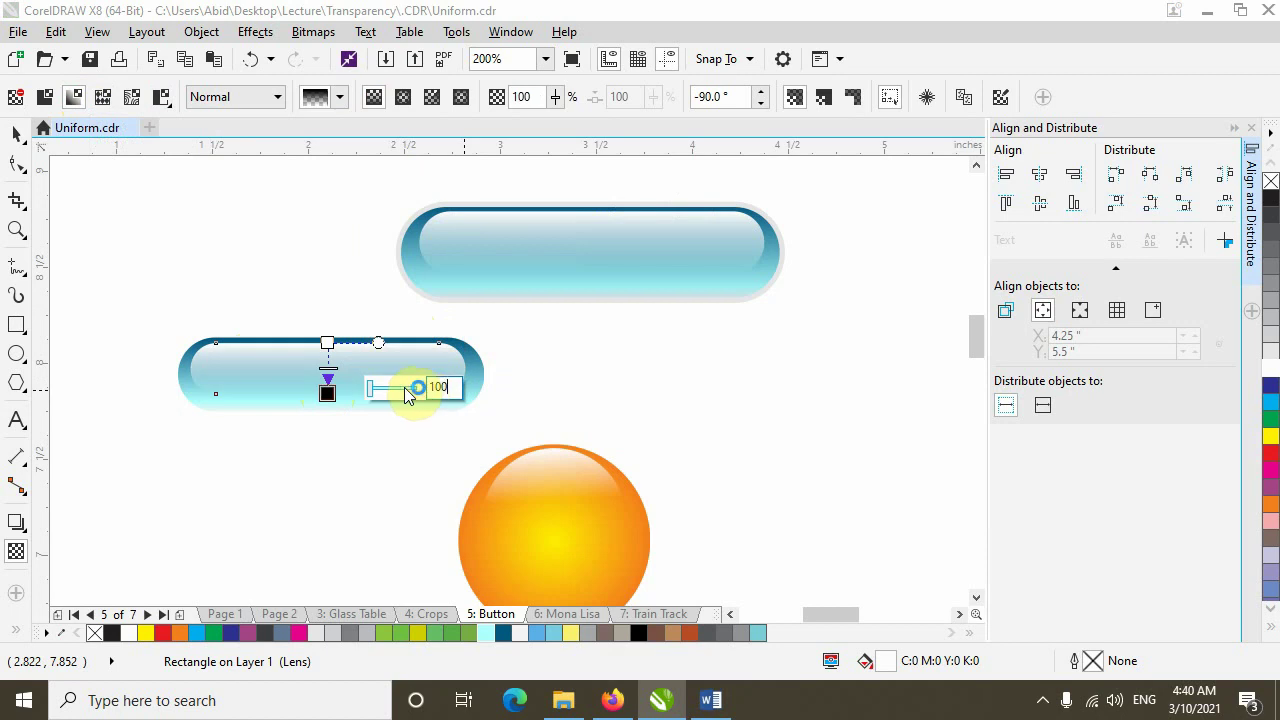
pyautogui.click(15, 136)
pyautogui.click(589, 388)
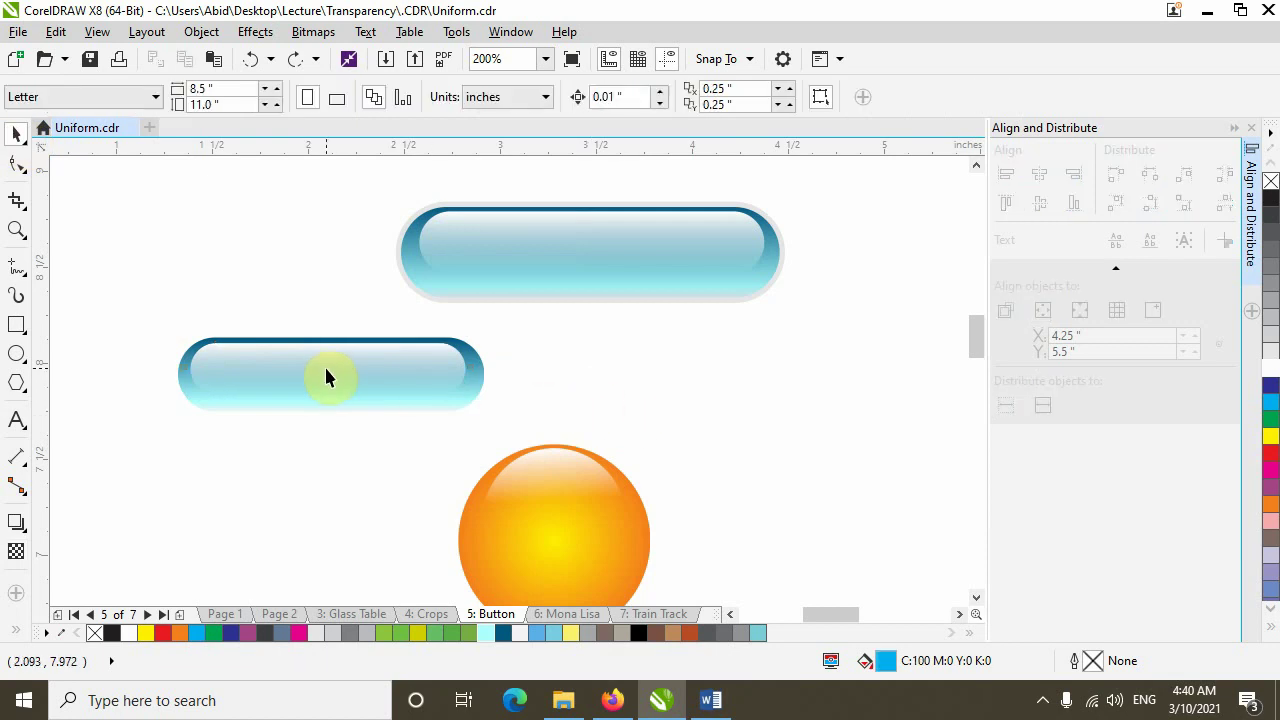
# Set the inner highlight's width to 1.5 inches and nudge it slightly right to centre it in the pill button
pyautogui.moveTo(324, 376); pyautogui.dragTo(471, 357)
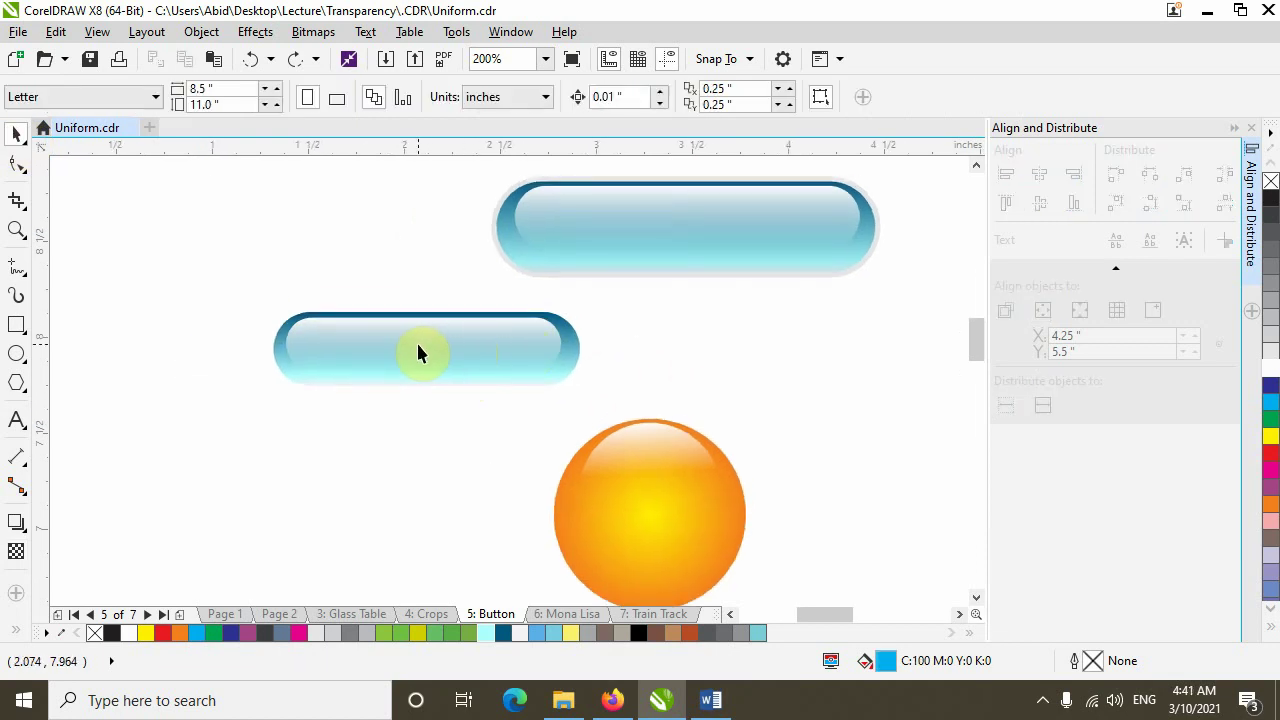
pyautogui.click(485, 343)
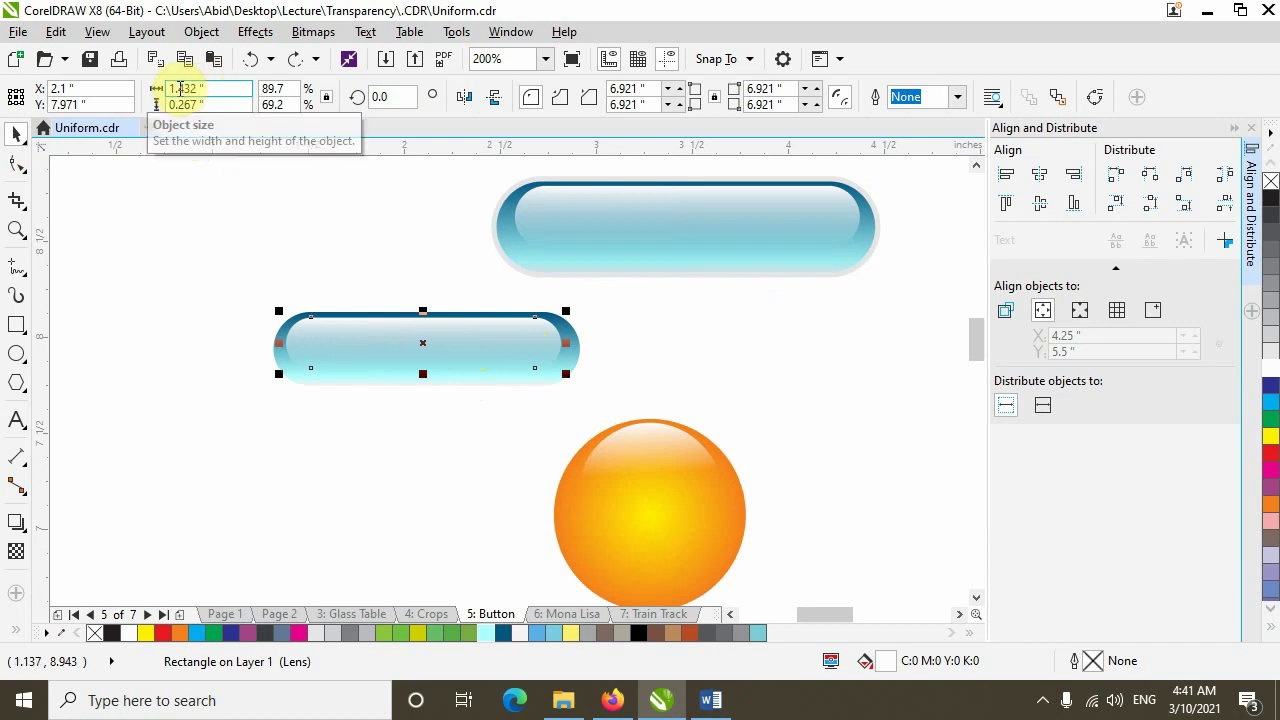
pyautogui.doubleClick(180, 88)
pyautogui.write('1.5')
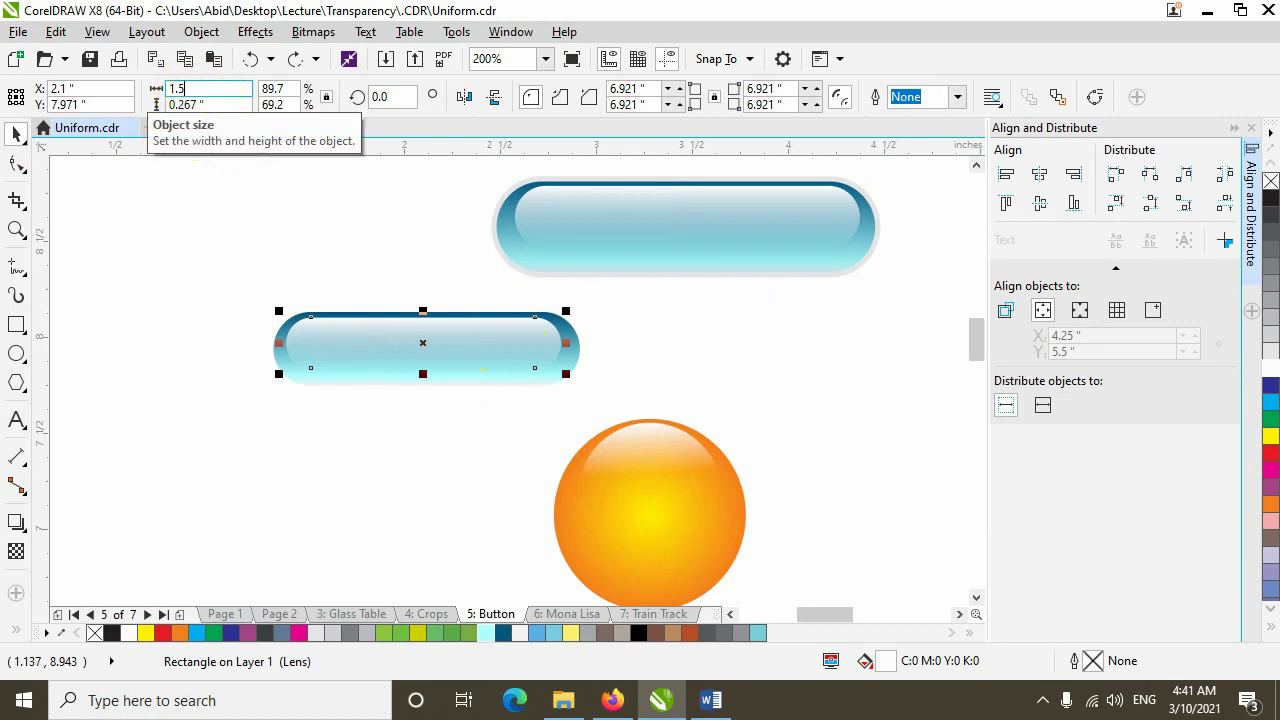
pyautogui.press('Return')
pyautogui.click(381, 447)
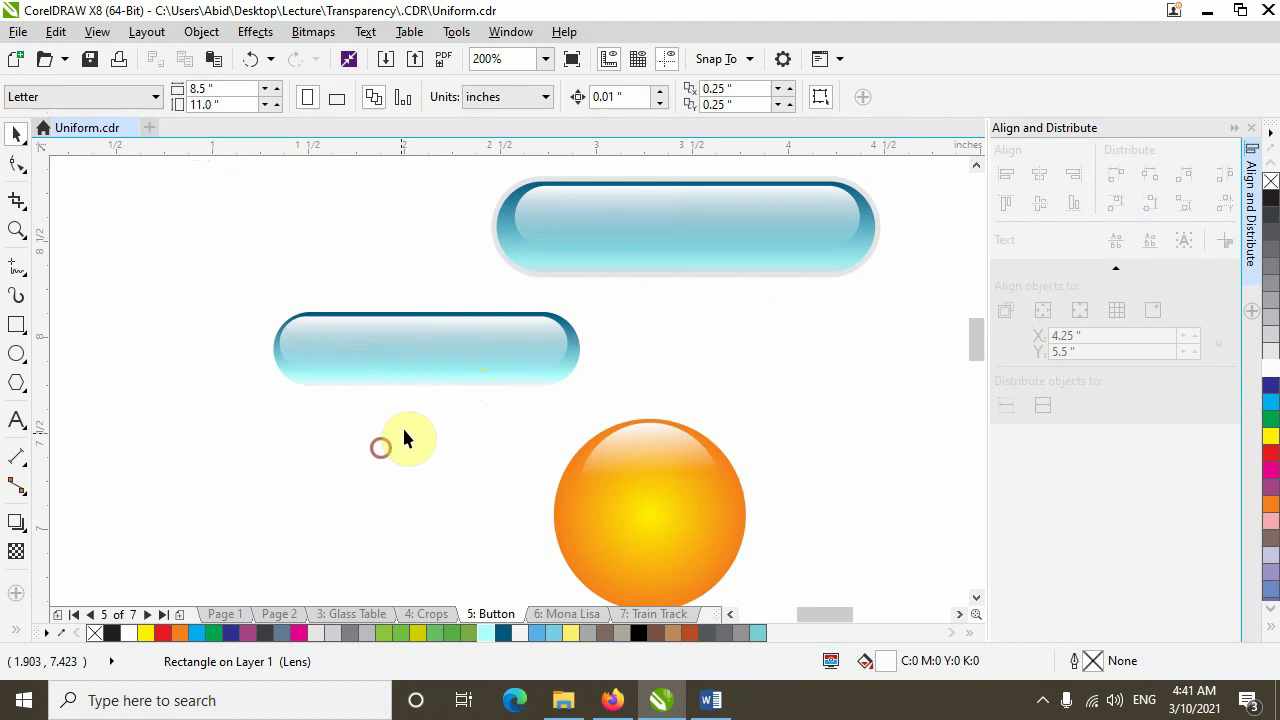
pyautogui.click(513, 331)
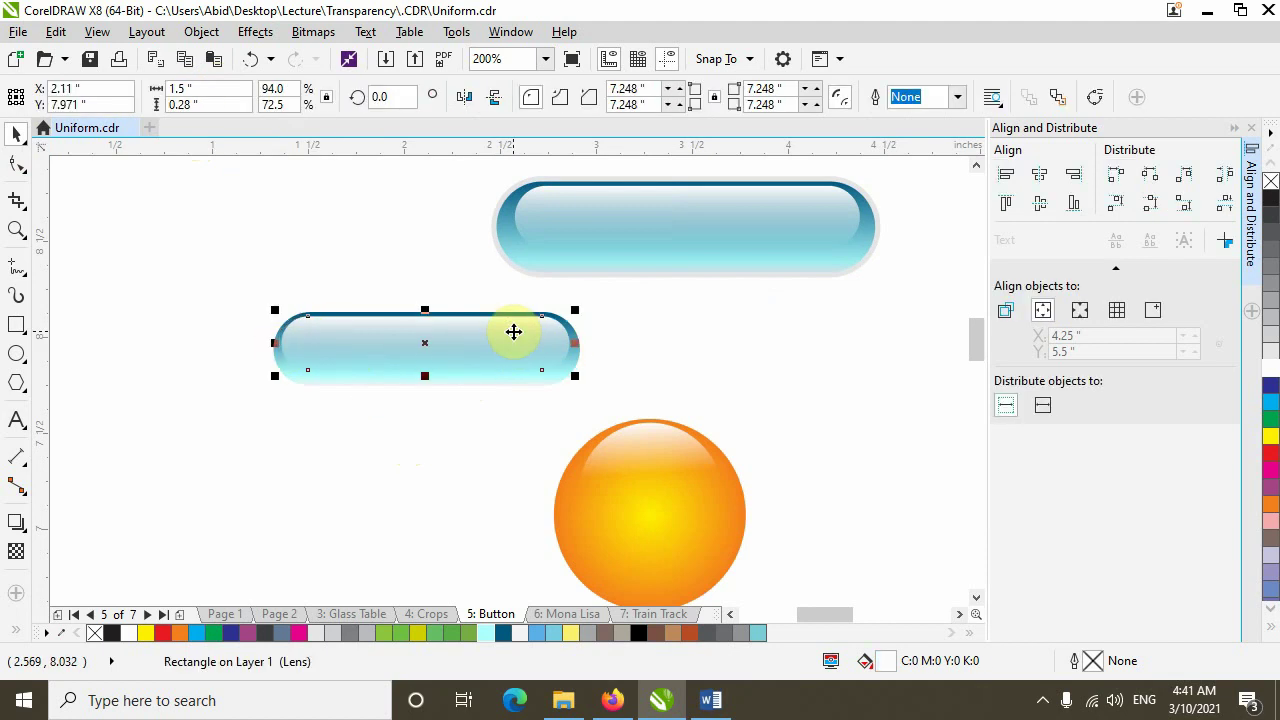
pyautogui.click(642, 346)
pyautogui.scroll(2, 476, 330)
pyautogui.scroll(-3, 500, 335)
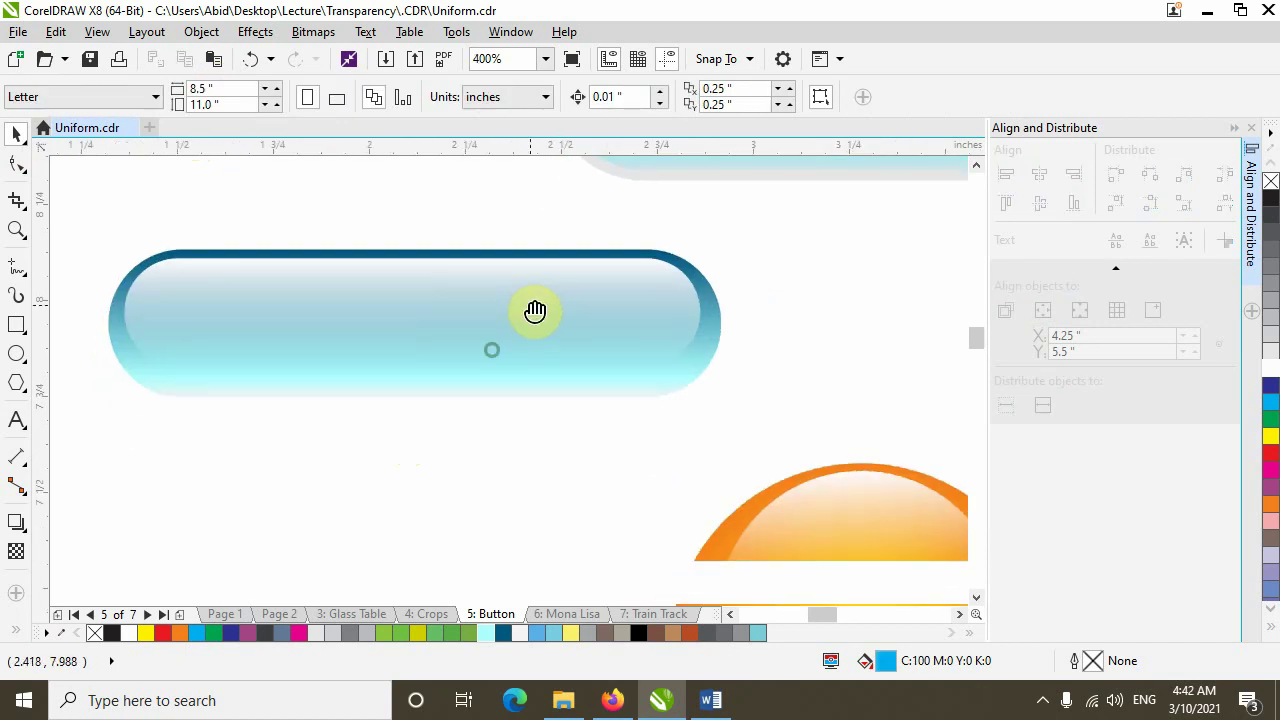
pyautogui.scroll(-1, 575, 345)
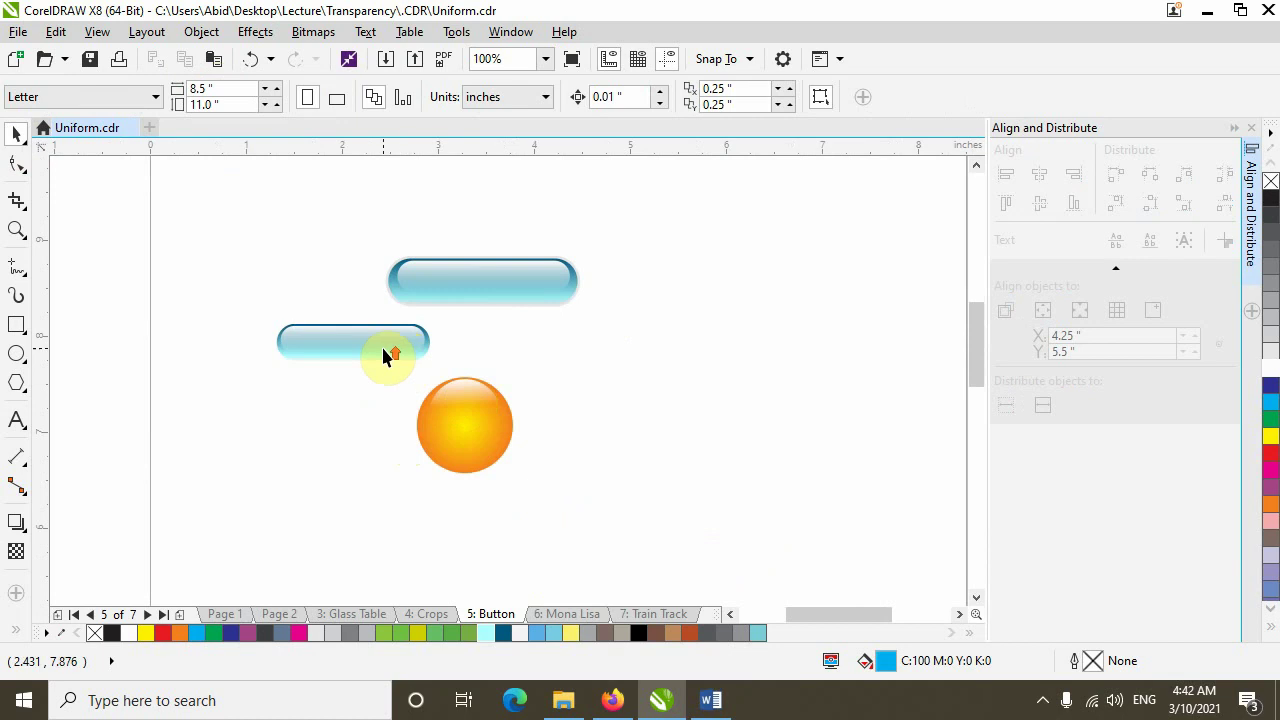
# Draw a circle about 0.97 inches in diameter to the right of the orange round button
pyautogui.scroll(1, 388, 357)
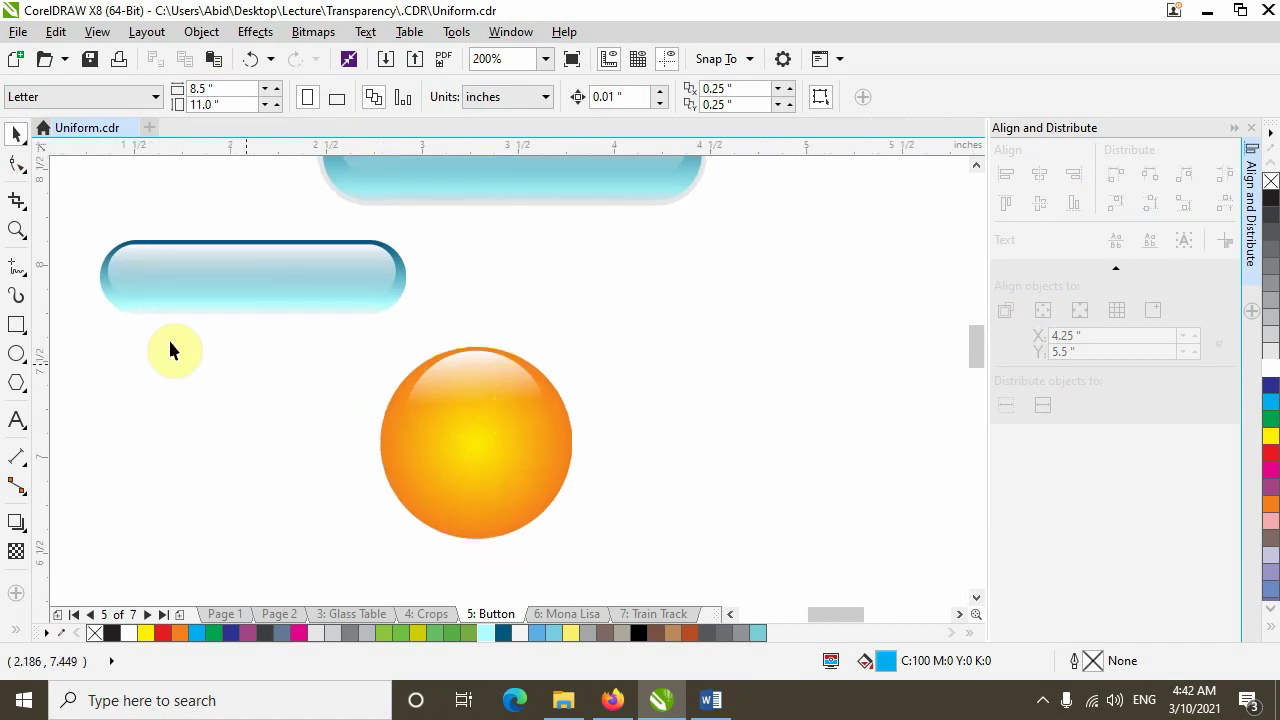
pyautogui.click(16, 353)
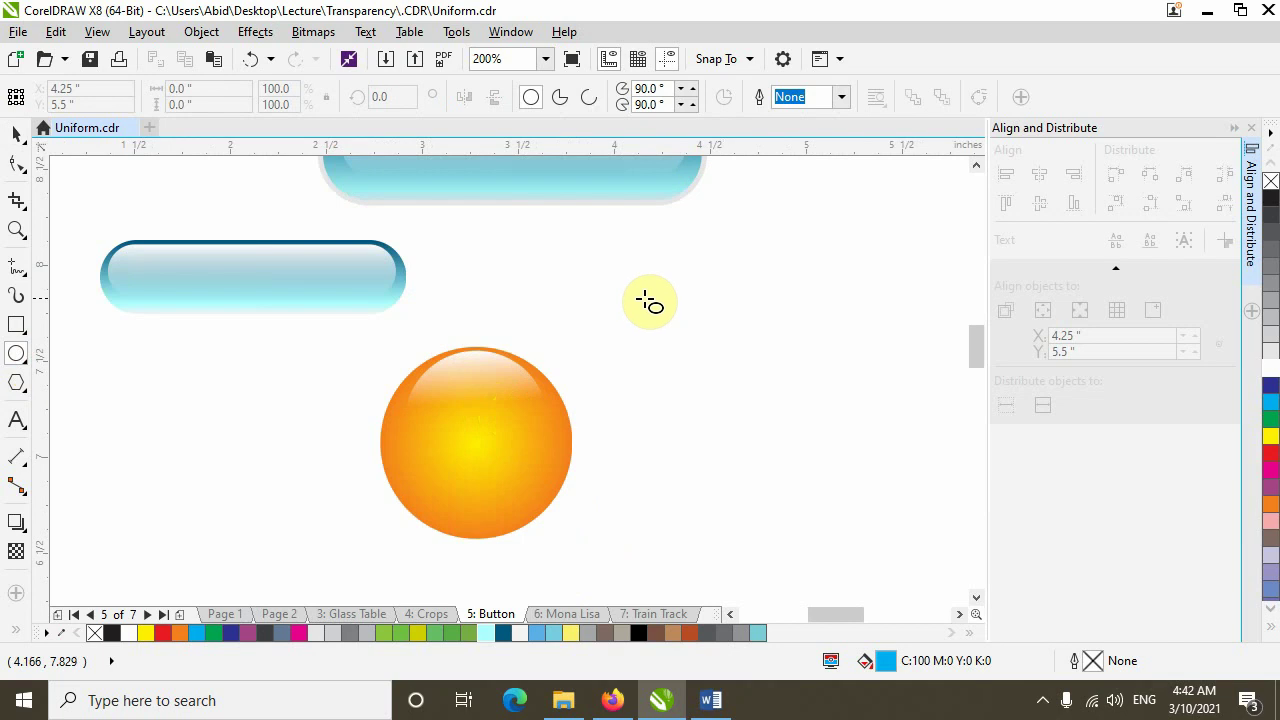
pyautogui.moveTo(639, 291); pyautogui.dragTo(823, 481)
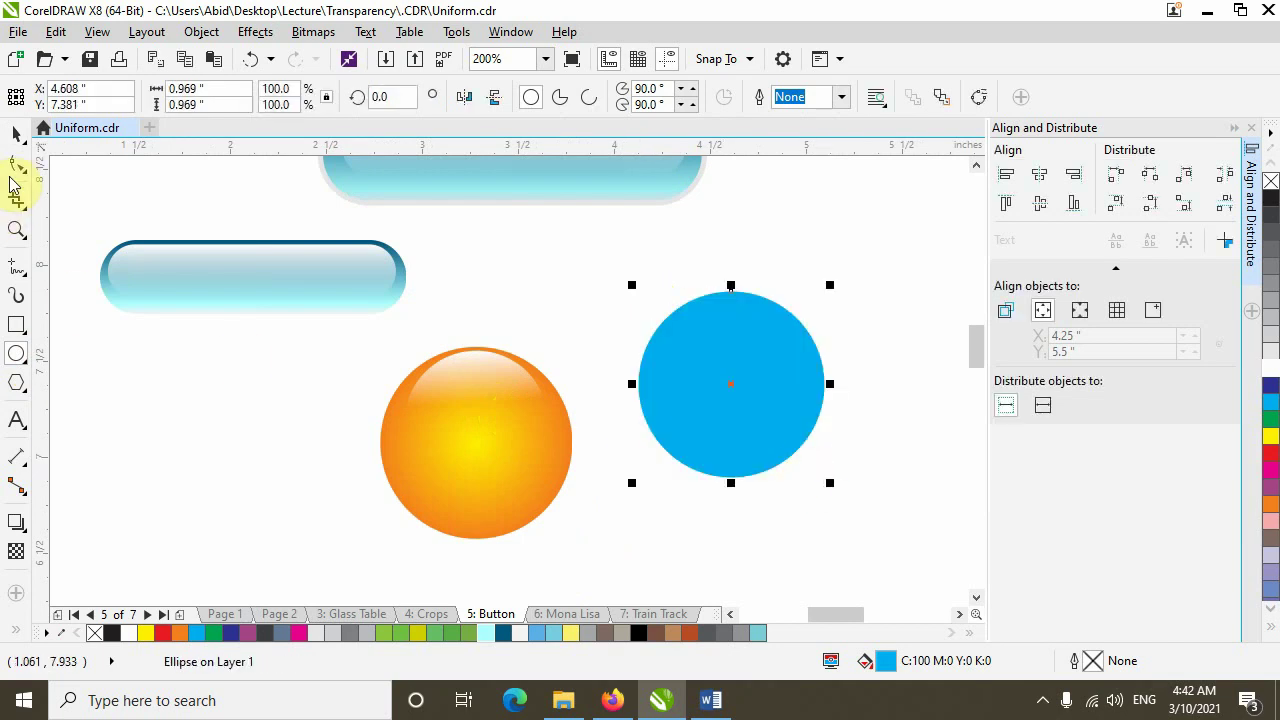
# Apply an elliptical fountain fill to the new circle, with yellow at its centre and orange at its edge
pyautogui.click(16, 133)
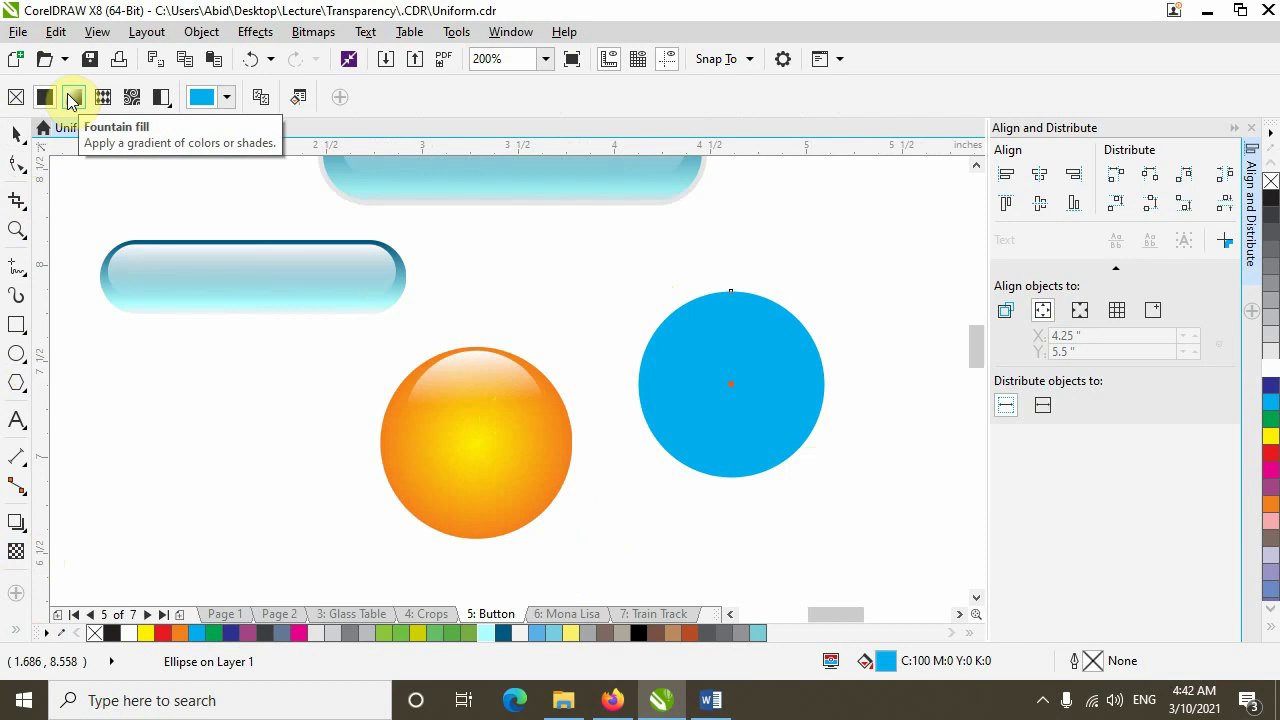
pyautogui.click(73, 99)
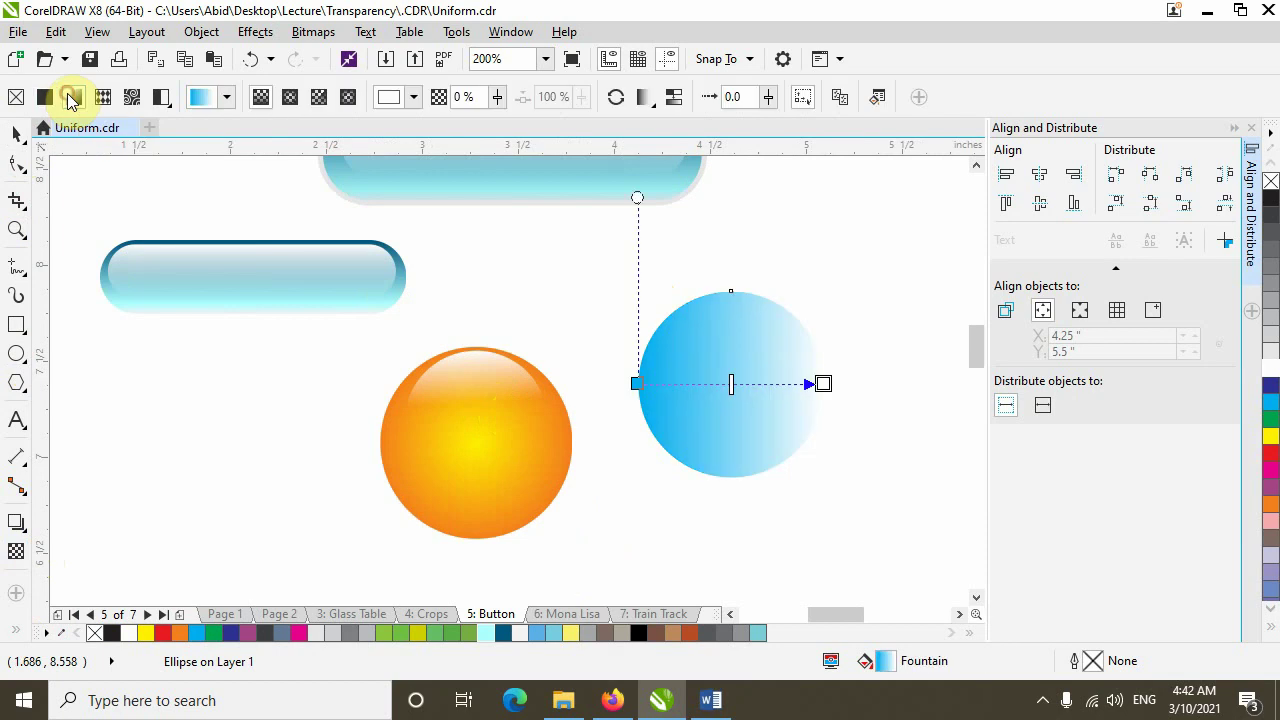
pyautogui.click(294, 98)
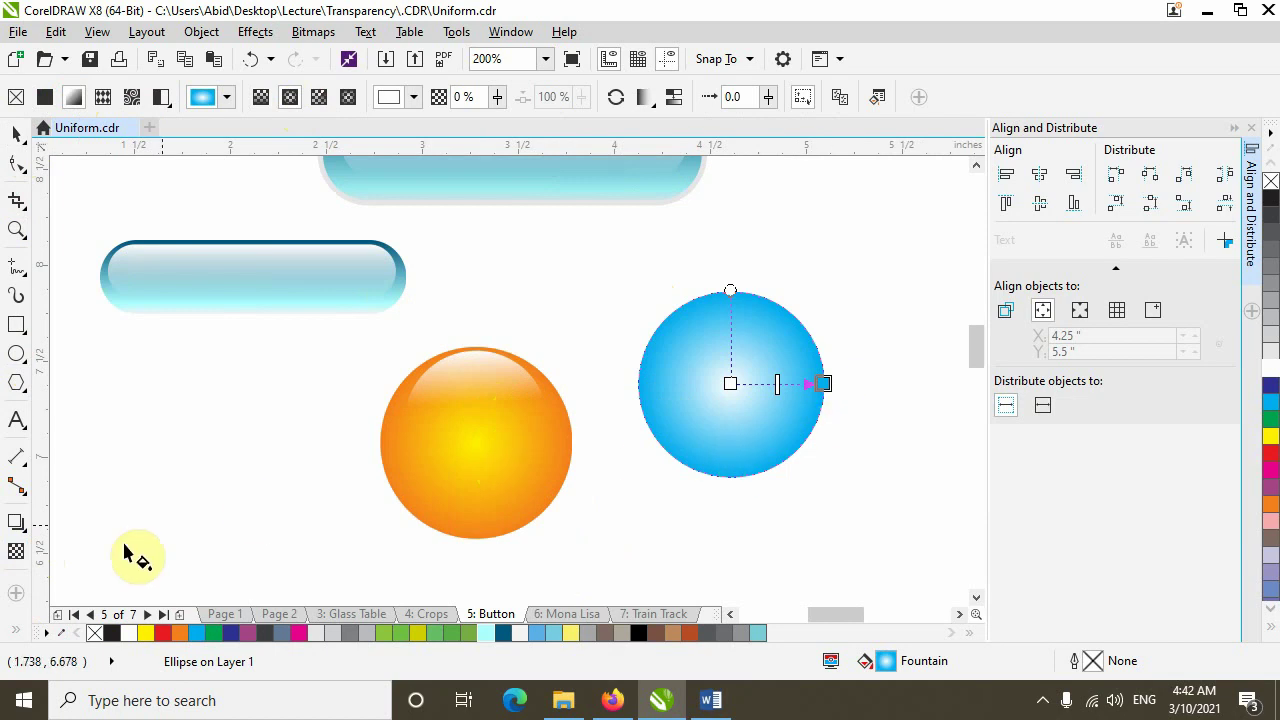
pyautogui.moveTo(148, 638); pyautogui.dragTo(730, 383)
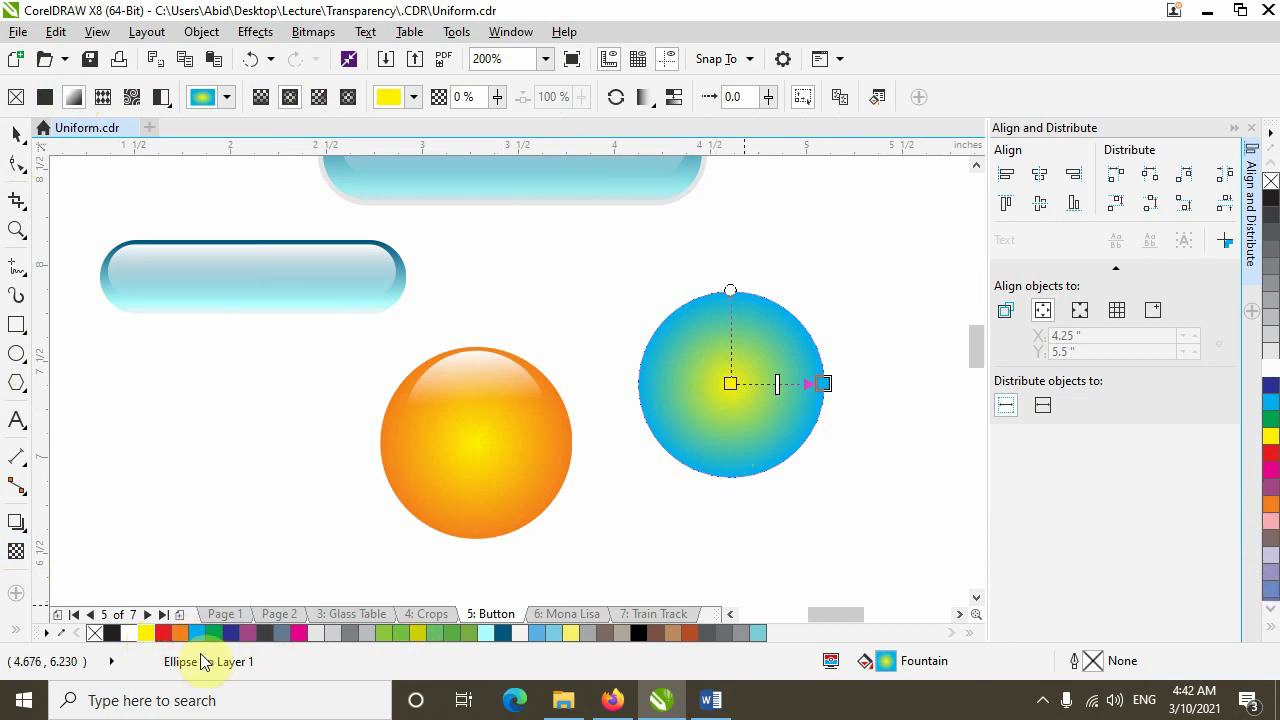
pyautogui.moveTo(179, 632)
pyautogui.mouseDown()
pyautogui.moveTo(843, 391)
pyautogui.moveTo(822, 383)
pyautogui.moveTo(883, 457)
pyautogui.moveTo(766, 463)
pyautogui.moveTo(498, 440)
pyautogui.mouseUp()
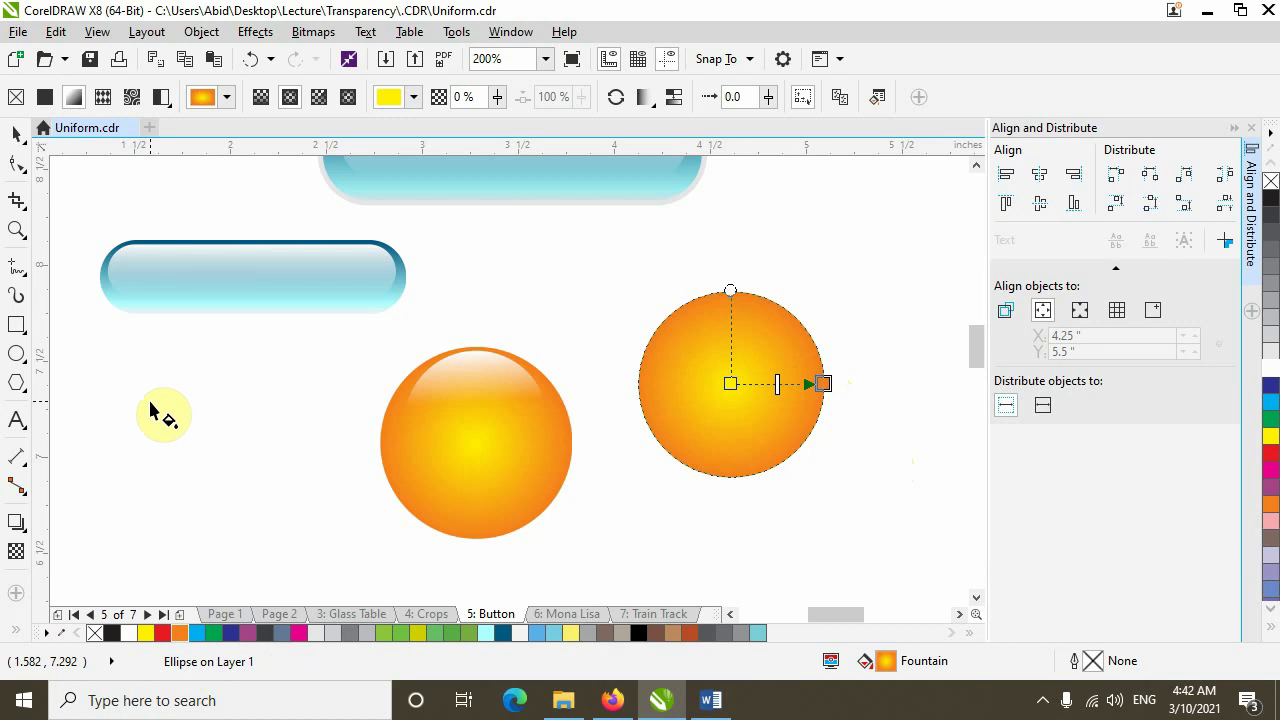
# Place a reduced copy of the new circle, about 0.69 inches in diameter, inside its upper part and fill the copy white
pyautogui.click(16, 551)
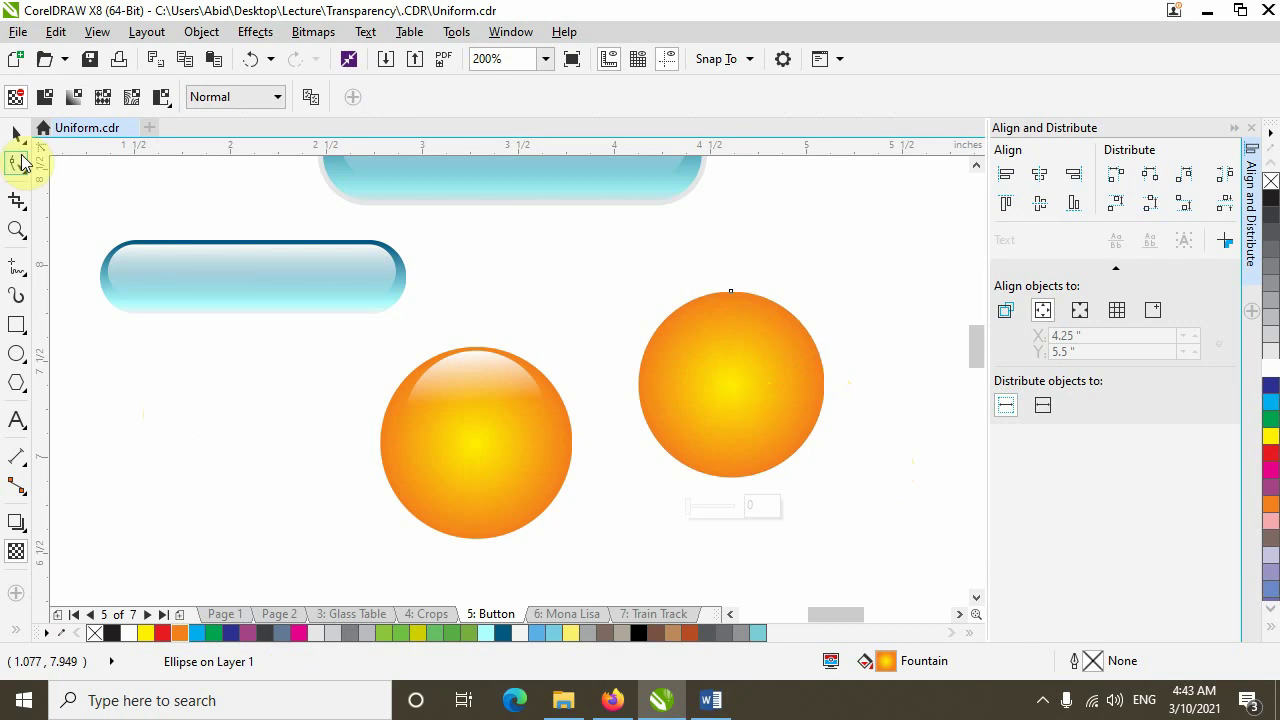
pyautogui.click(16, 136)
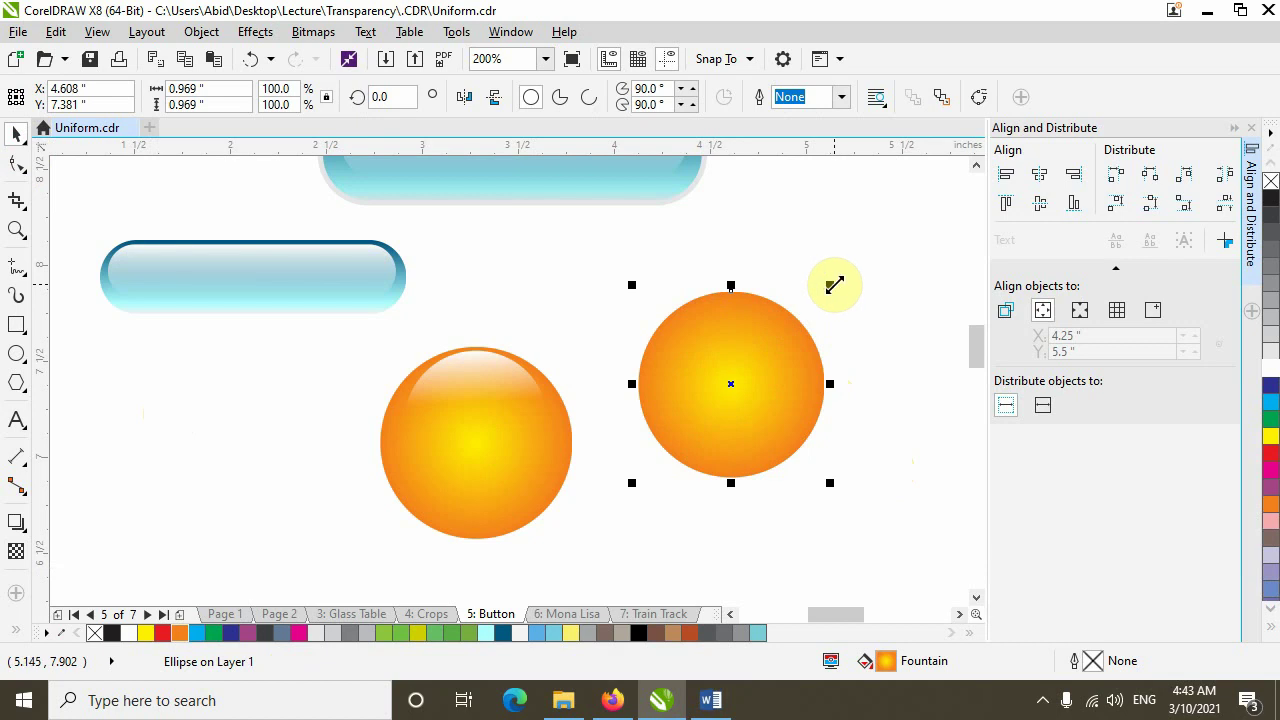
pyautogui.moveTo(831, 285); pyautogui.dragTo(816, 316)
pyautogui.moveTo(748, 371); pyautogui.dragTo(741, 356)
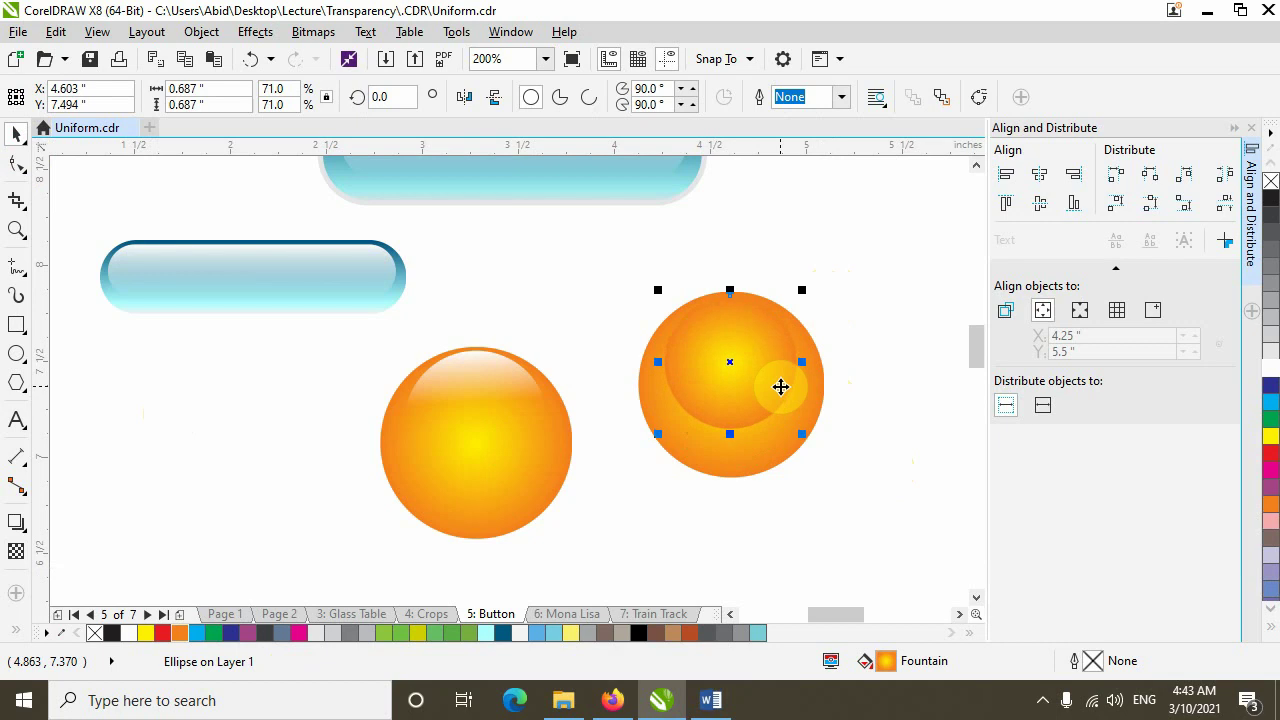
pyautogui.click(857, 346)
pyautogui.click(749, 348)
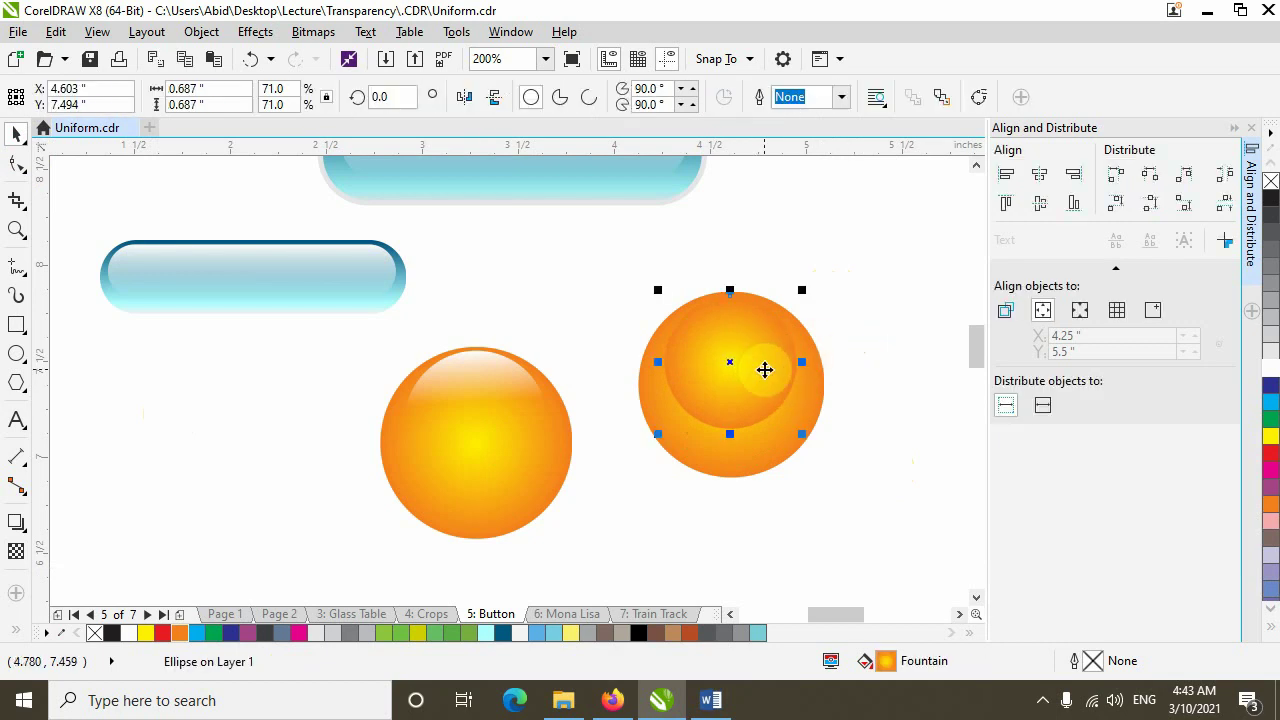
pyautogui.click(1270, 370)
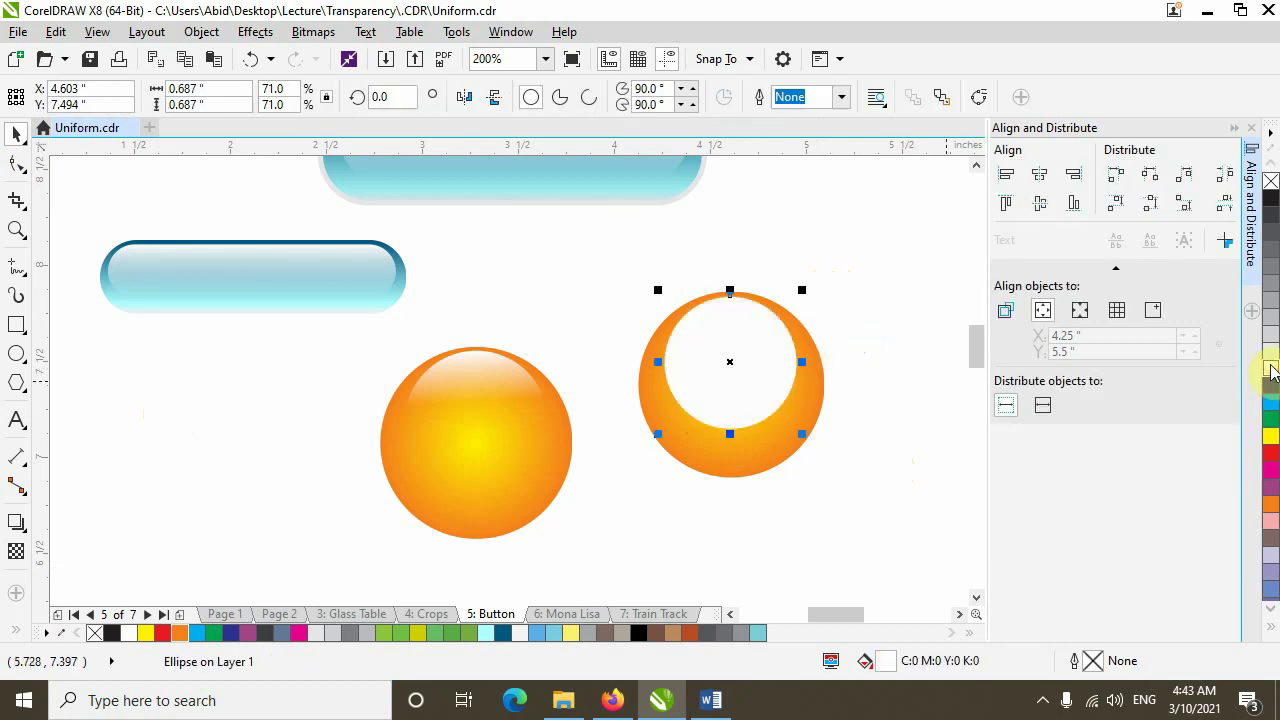
# Apply a vertical linear fountain transparency to the white circle, from 0 at its upper edge to 100 at its lower edge
pyautogui.click(15, 552)
pyautogui.click(72, 98)
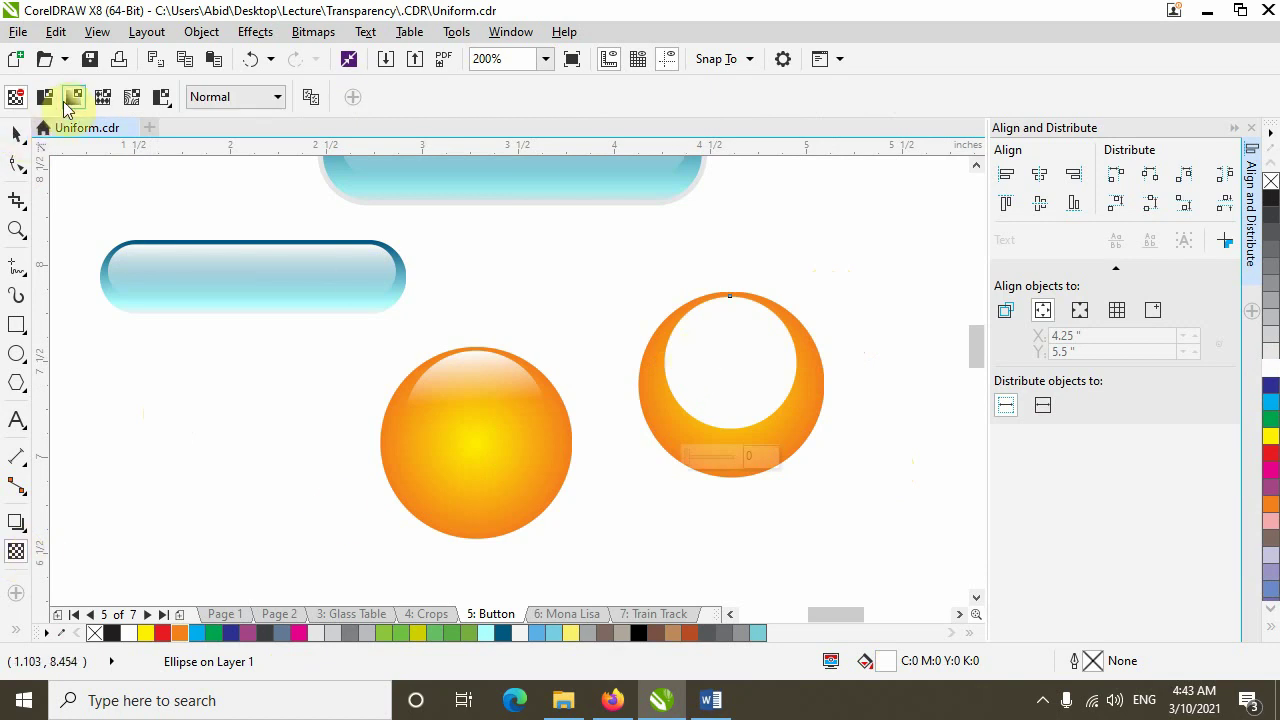
pyautogui.moveTo(728, 308); pyautogui.dragTo(729, 427)
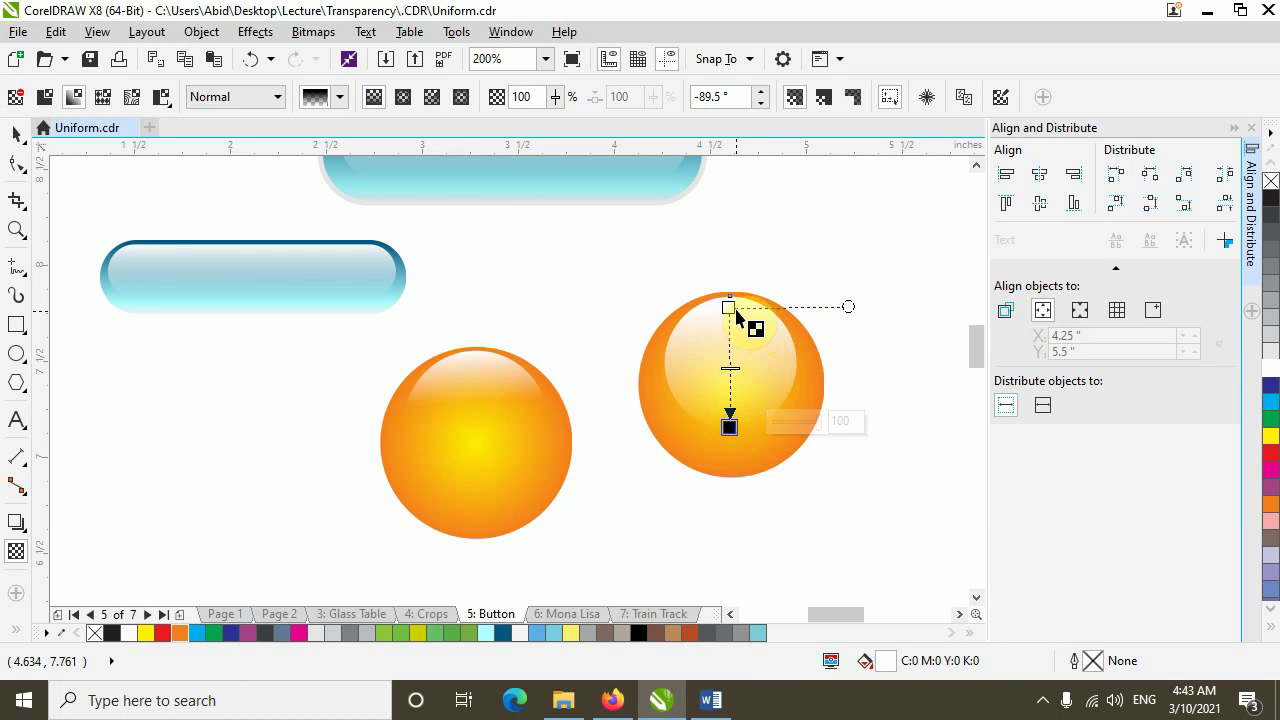
pyautogui.moveTo(729, 305); pyautogui.dragTo(729, 295)
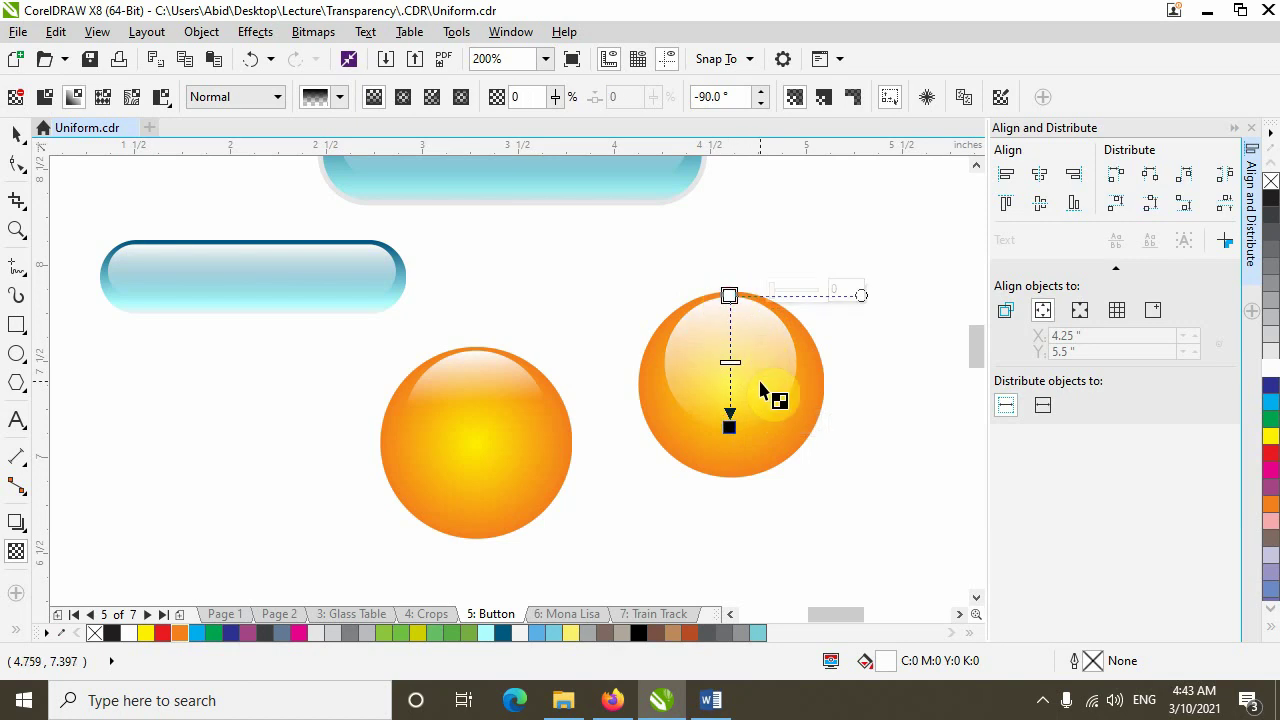
pyautogui.click(728, 428)
pyautogui.click(808, 425)
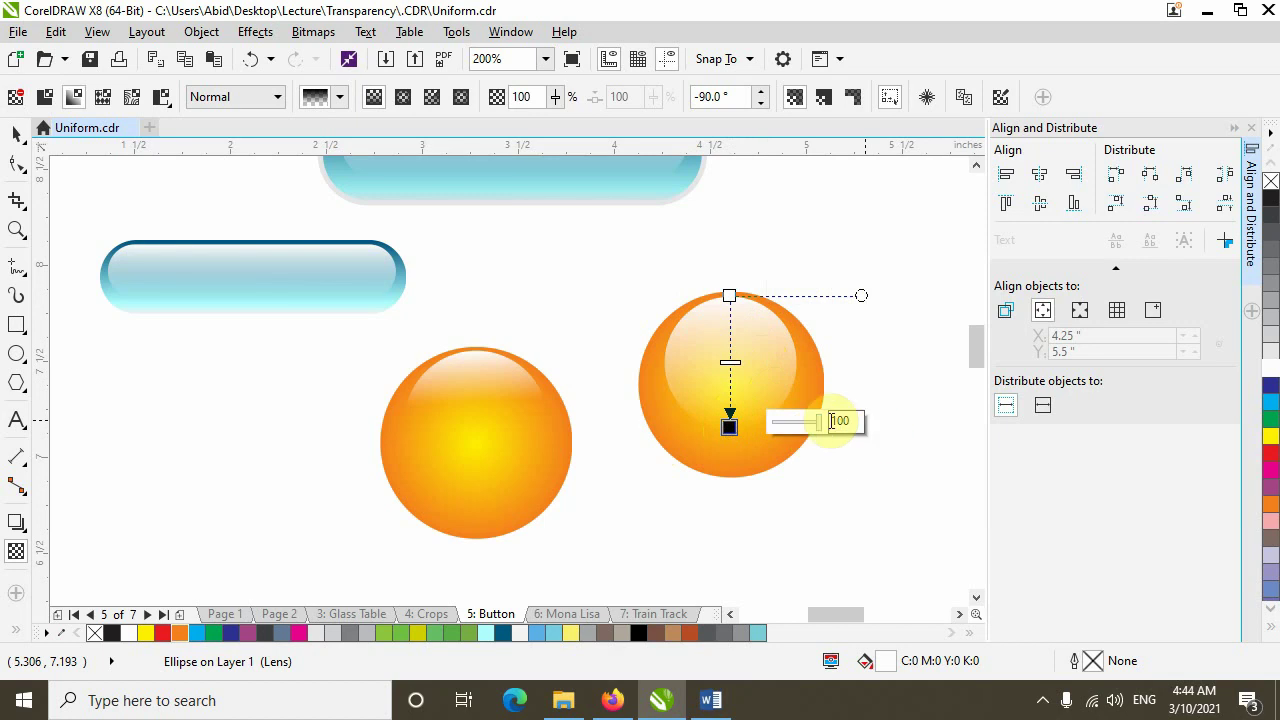
# Shorten the highlight's fade so that its fully transparent end lies at about the middle of the white circle
pyautogui.click(729, 295)
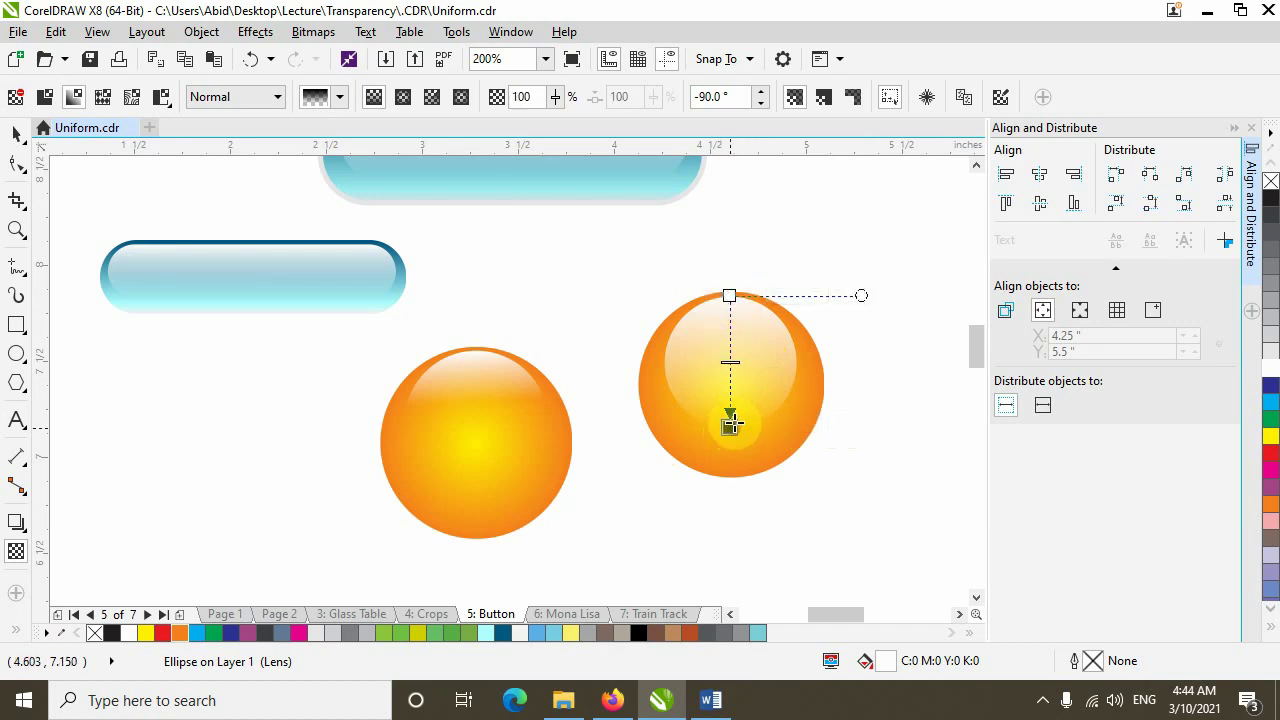
pyautogui.moveTo(731, 425); pyautogui.dragTo(734, 407)
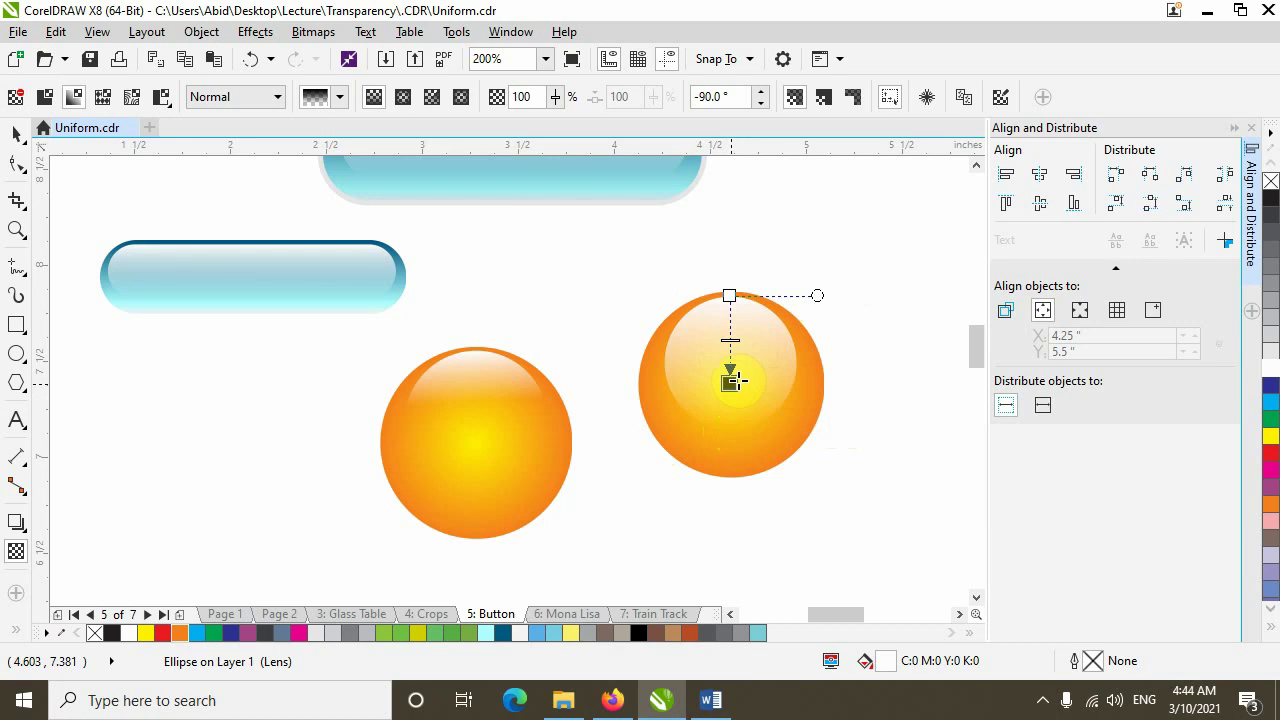
pyautogui.click(731, 364)
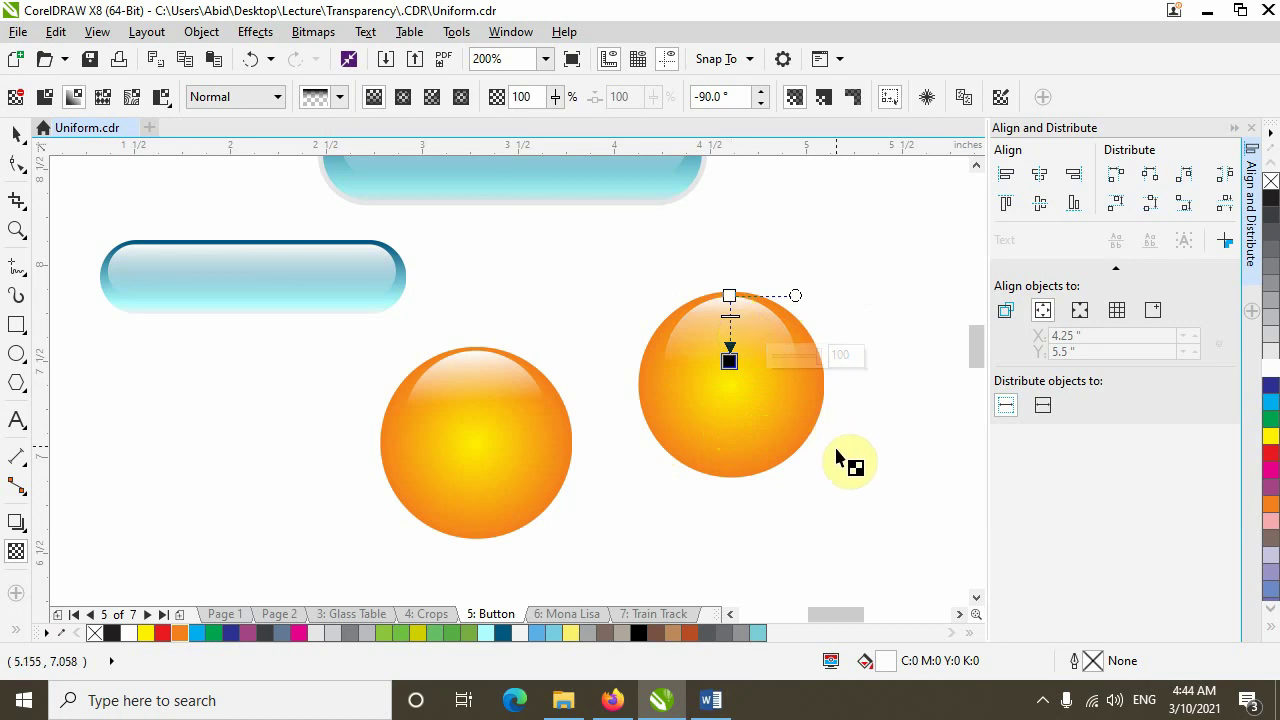
pyautogui.click(15, 134)
pyautogui.click(882, 500)
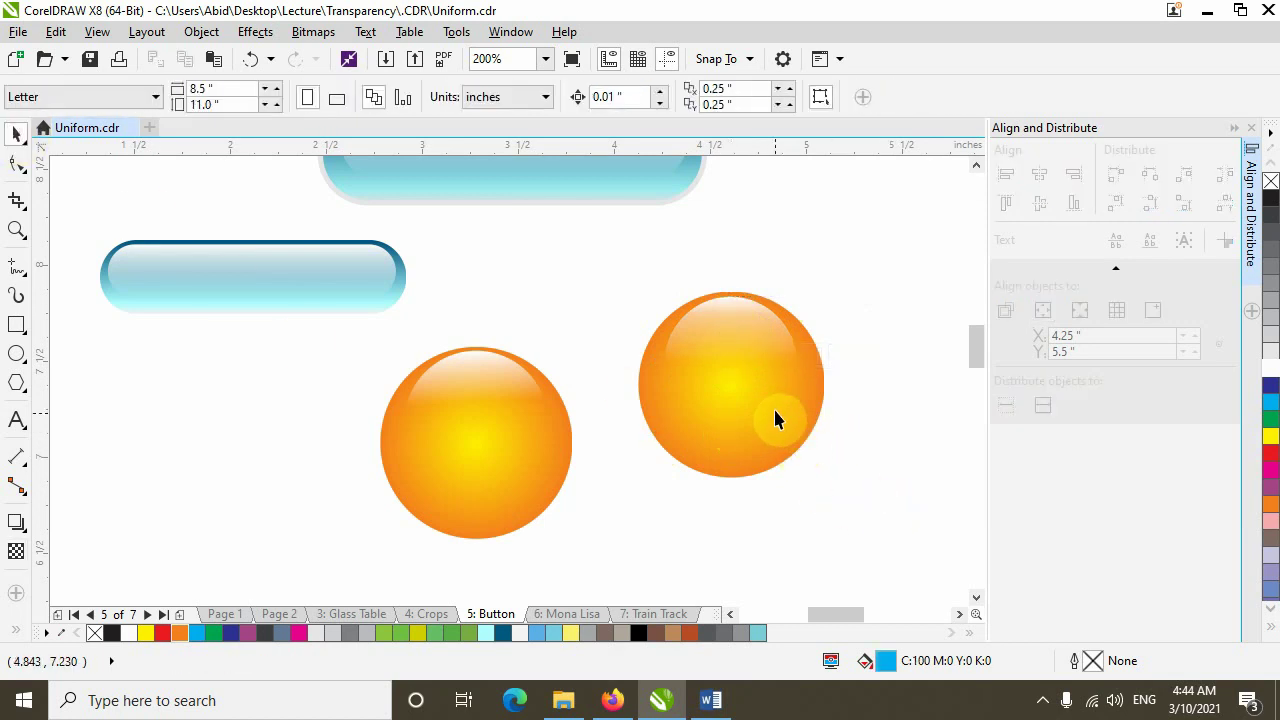
# Enlarge the faded highlight circle slightly, to about 0.73 inches in diameter
pyautogui.click(737, 337)
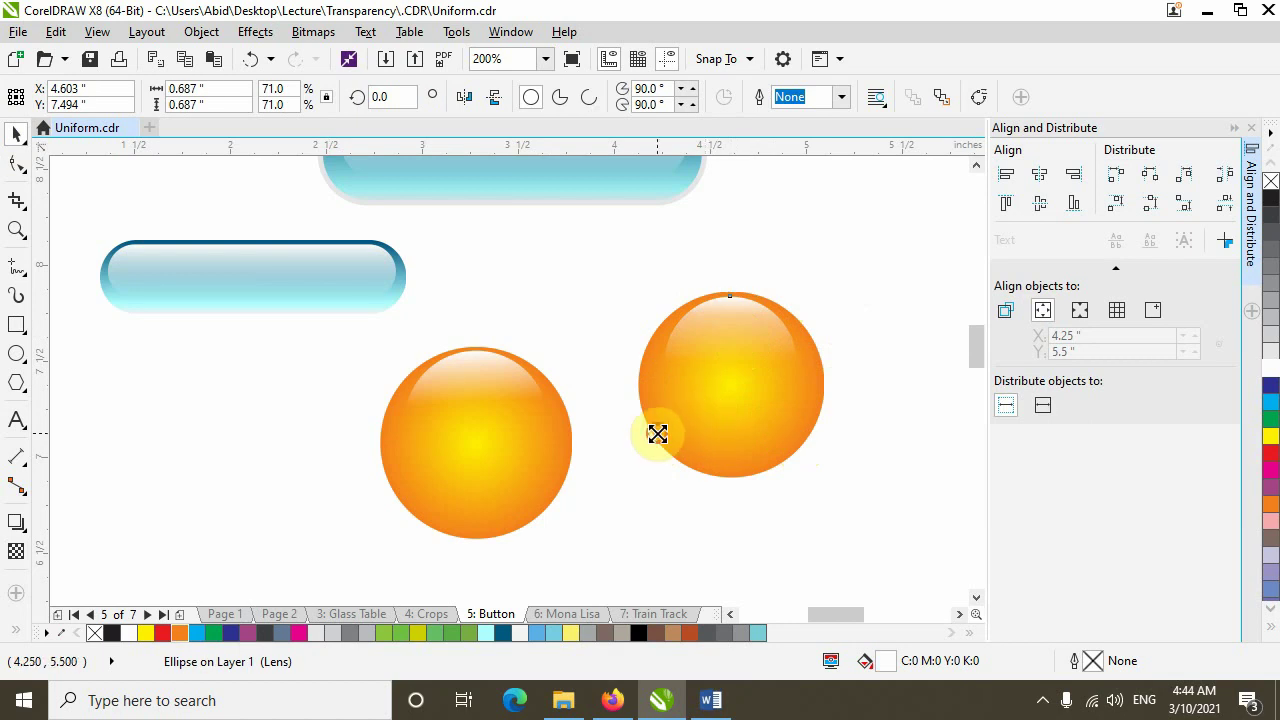
pyautogui.moveTo(657, 433); pyautogui.dragTo(654, 438)
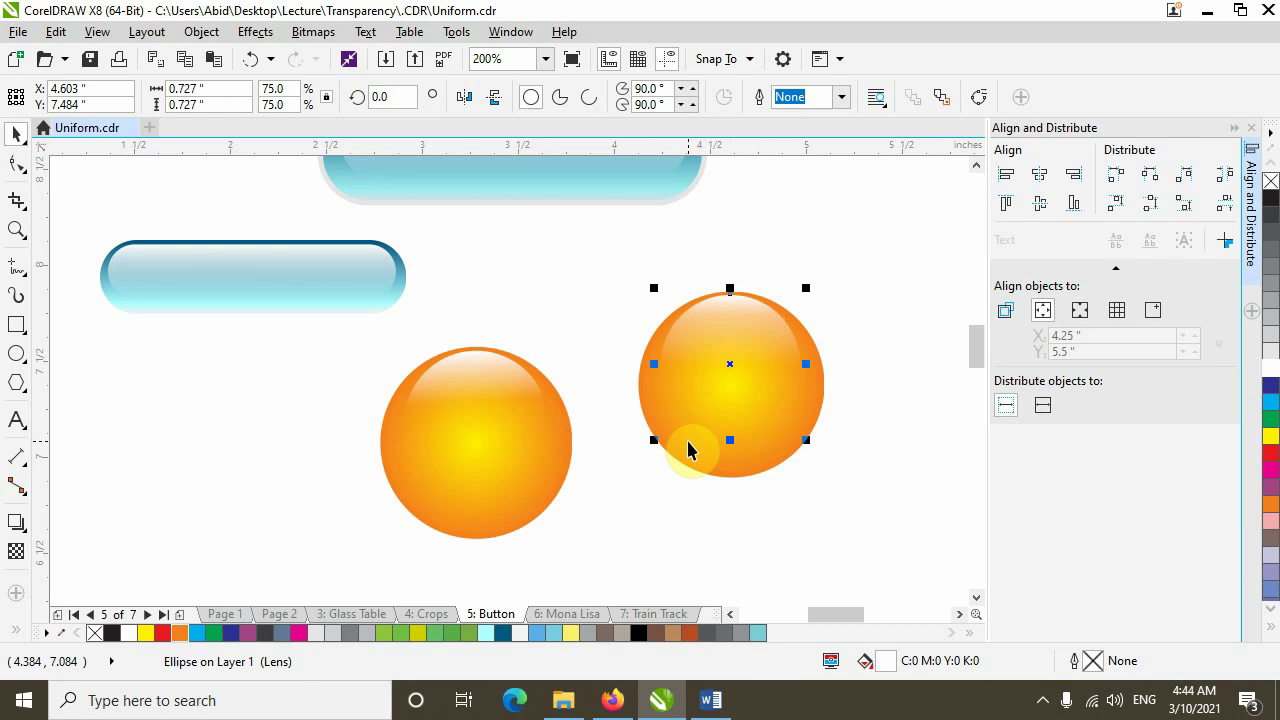
pyautogui.click(846, 443)
pyautogui.scroll(-1, 530, 440)
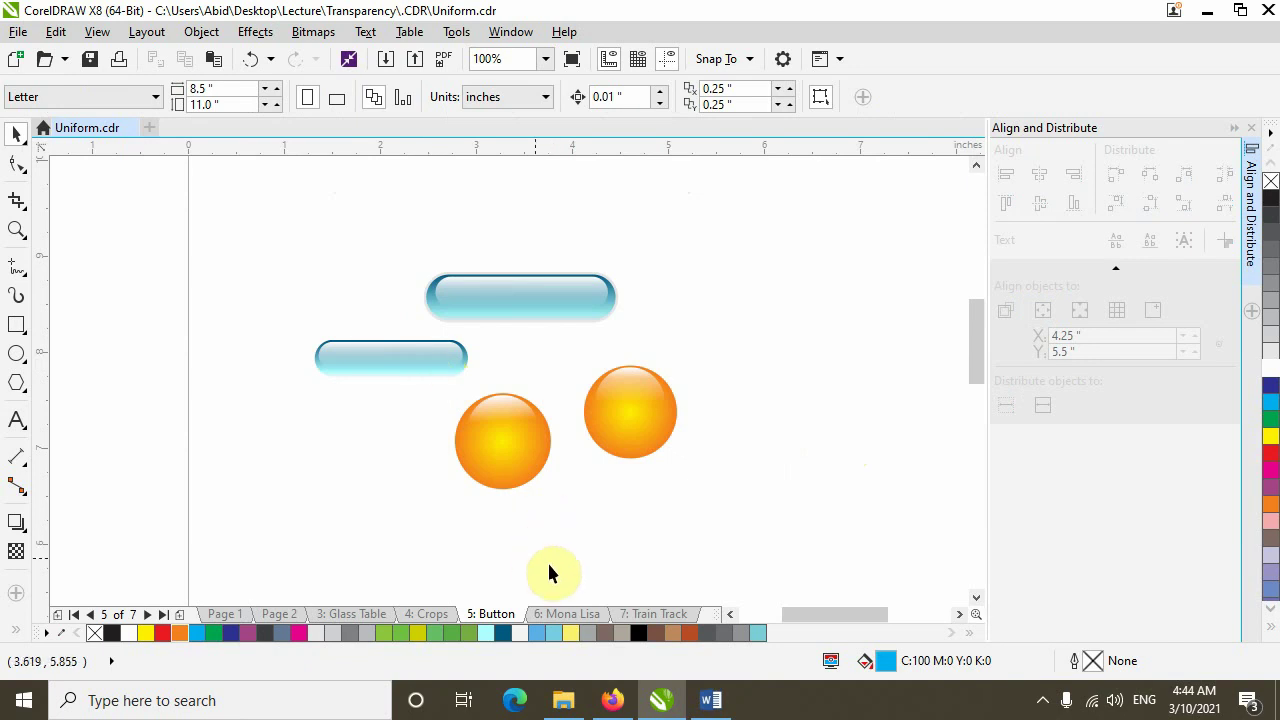
# On the Mona Lisa page, draw a rectangle about 2.85 by 3.46 inches covering the painting inside the upper frame
pyautogui.click(574, 617)
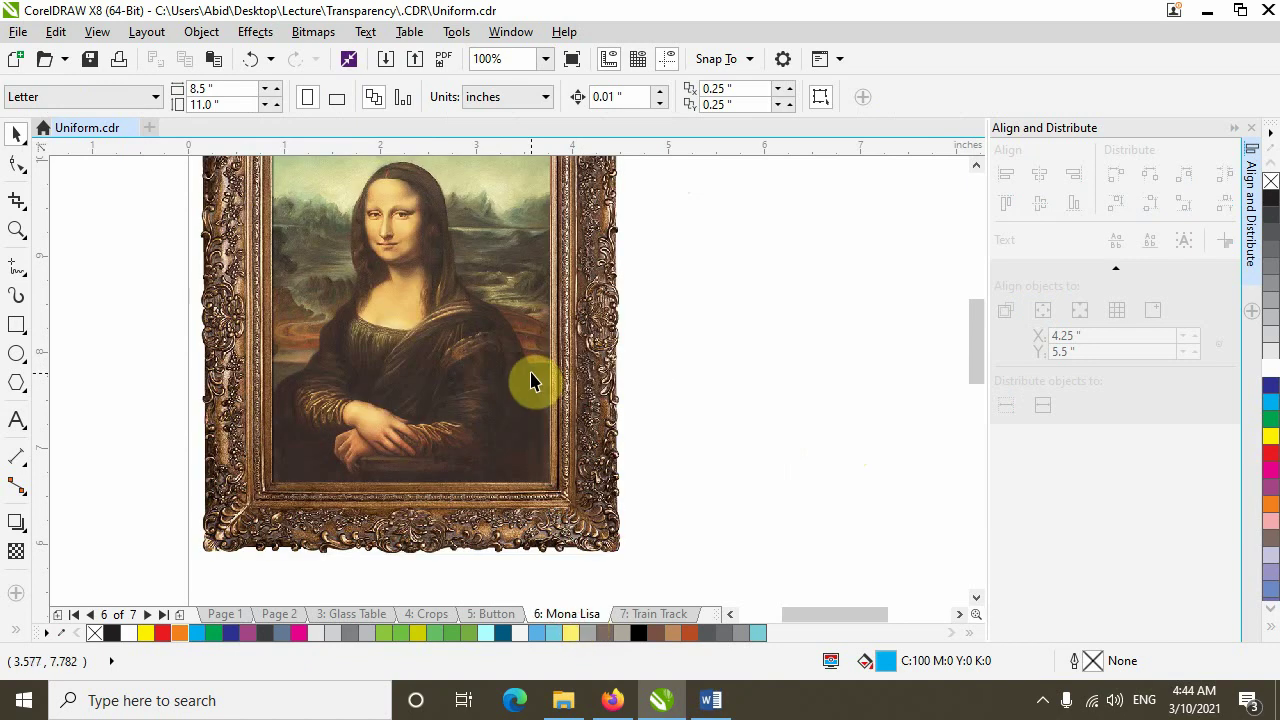
pyautogui.scroll(-2, 443, 277)
pyautogui.scroll(1, 534, 337)
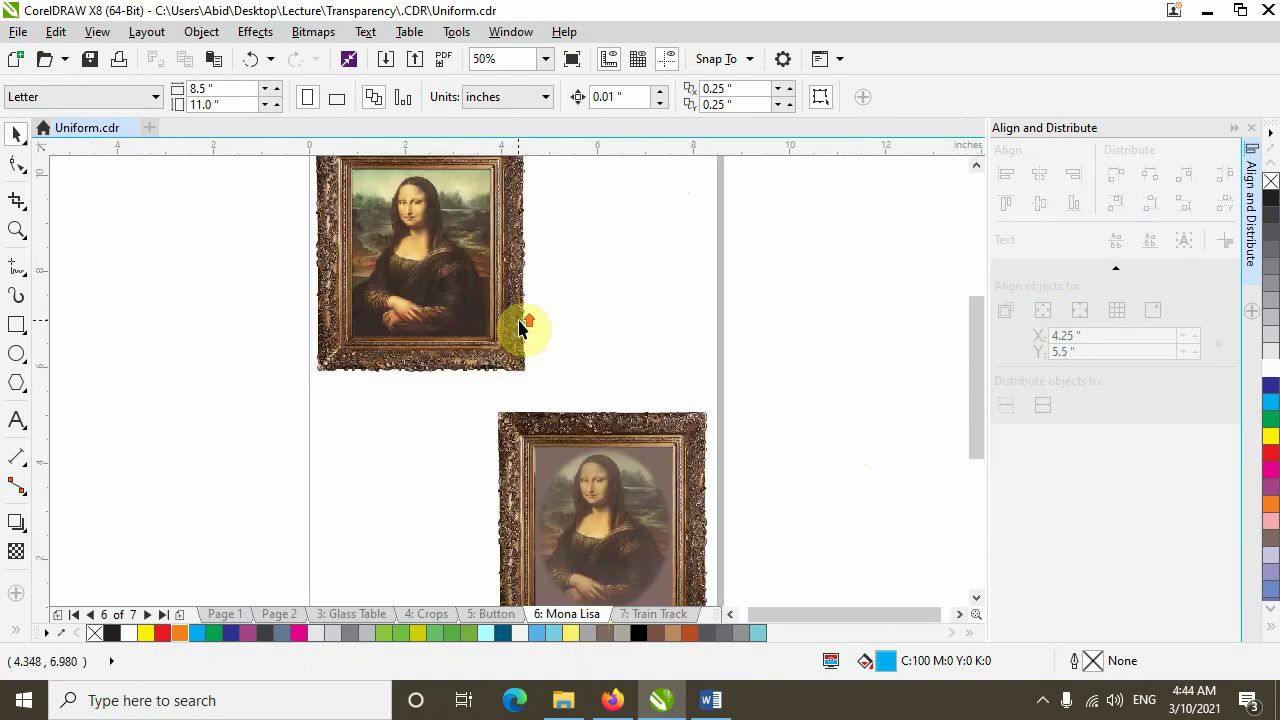
pyautogui.scroll(-1, 549, 314)
pyautogui.scroll(1, 577, 372)
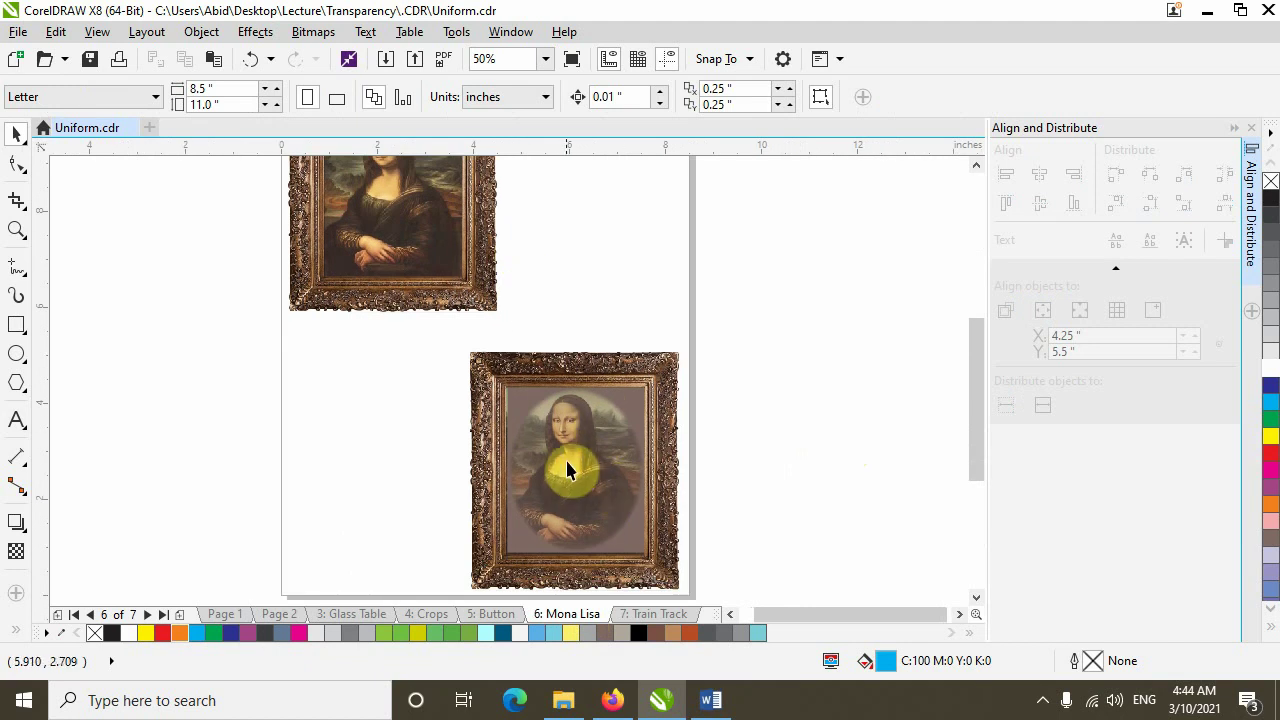
pyautogui.moveTo(543, 314); pyautogui.dragTo(586, 428)
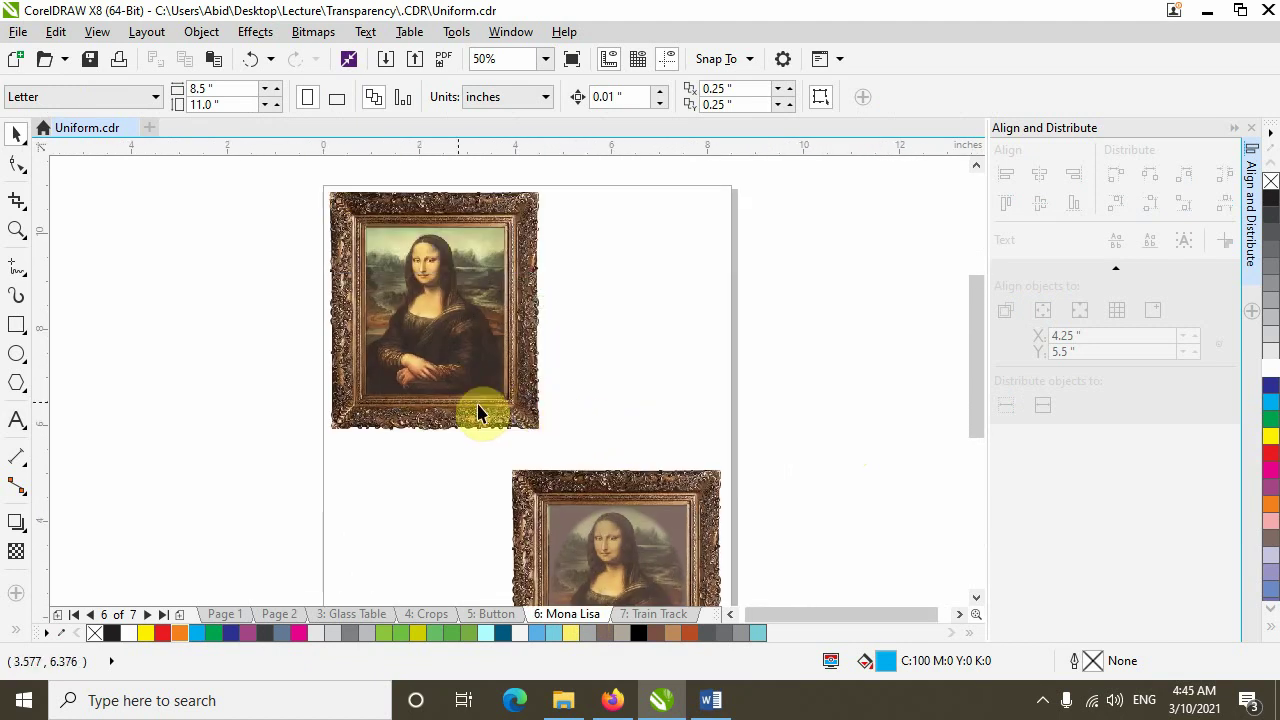
pyautogui.click(17, 324)
pyautogui.scroll(1, 428, 263)
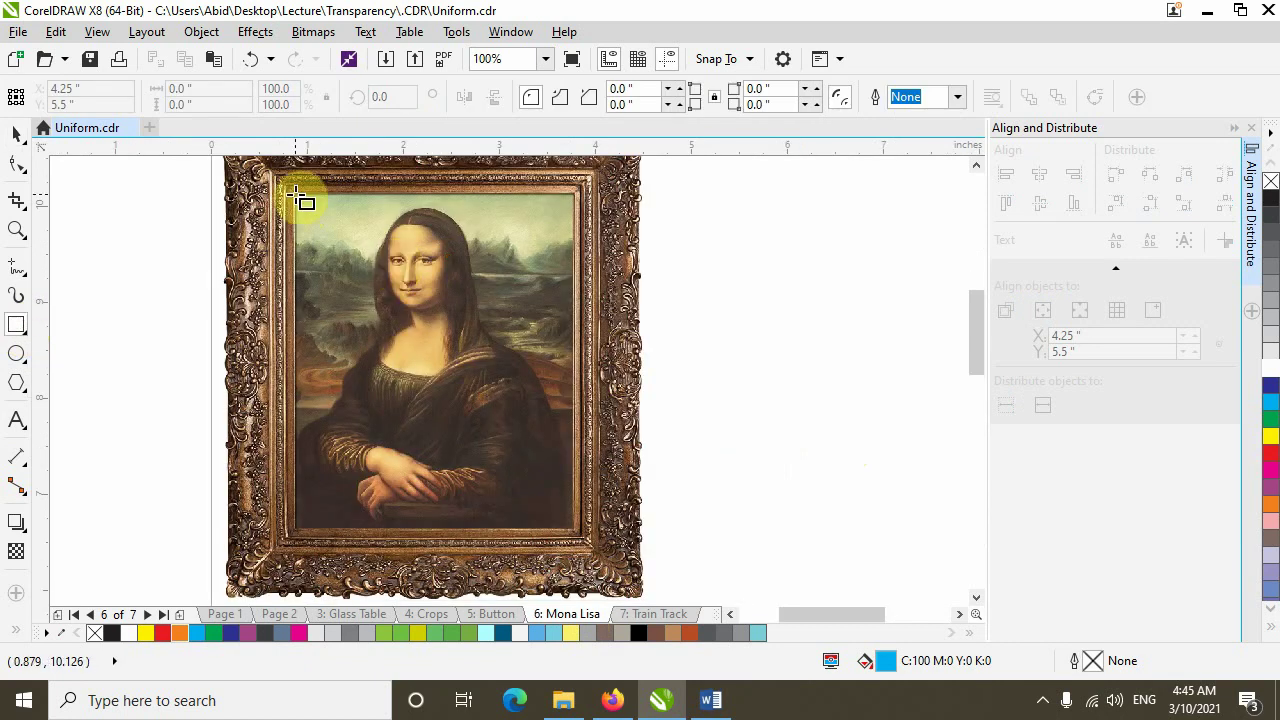
pyautogui.moveTo(296, 195)
pyautogui.mouseDown()
pyautogui.moveTo(391, 271)
pyautogui.moveTo(557, 528)
pyautogui.moveTo(570, 527)
pyautogui.mouseUp()
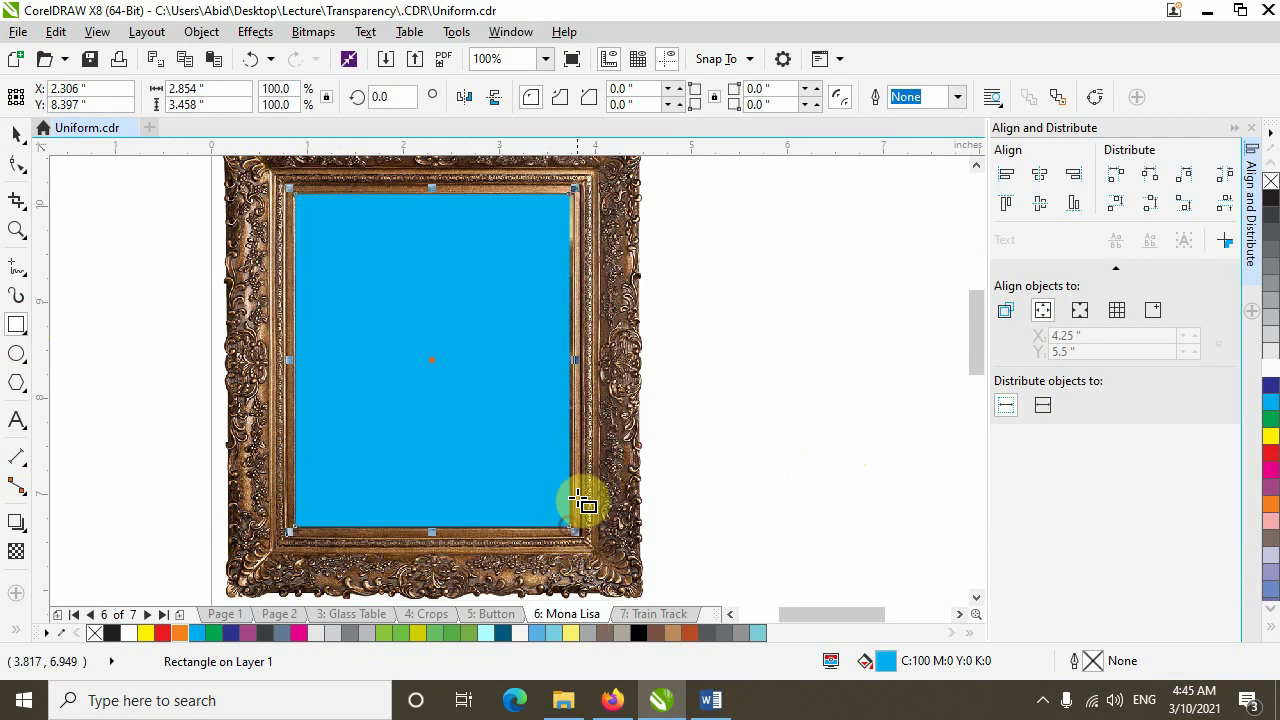
# Fill the rectangle over the upper painting with the greyish brown C:0 M:20 Y:20 K:60
pyautogui.scroll(-2, 580, 500)
pyautogui.scroll(-1, 622, 476)
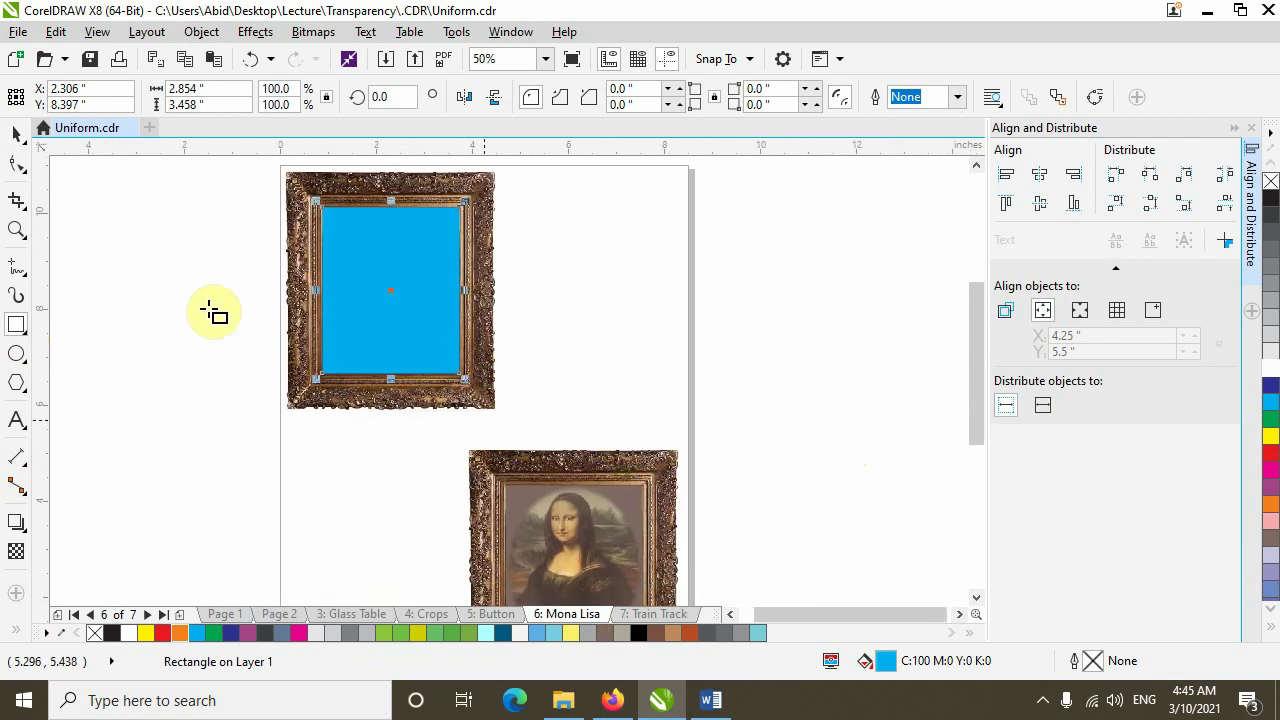
pyautogui.click(14, 133)
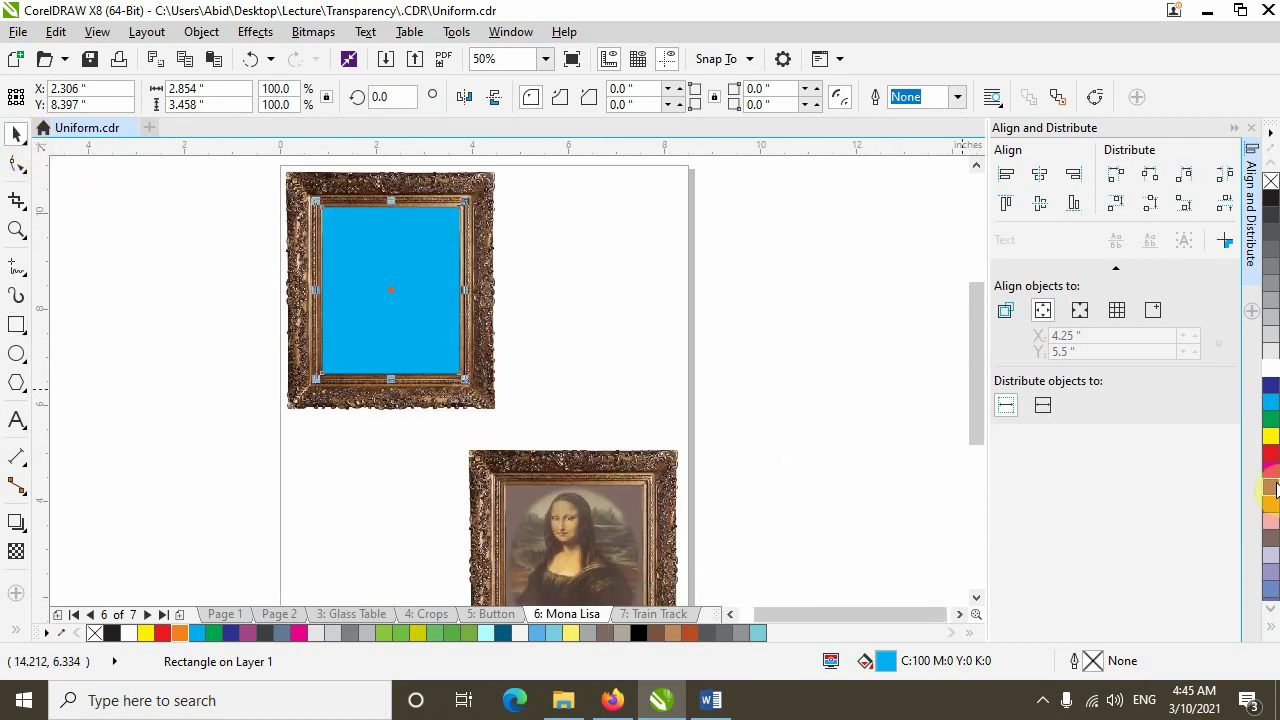
pyautogui.click(1270, 545)
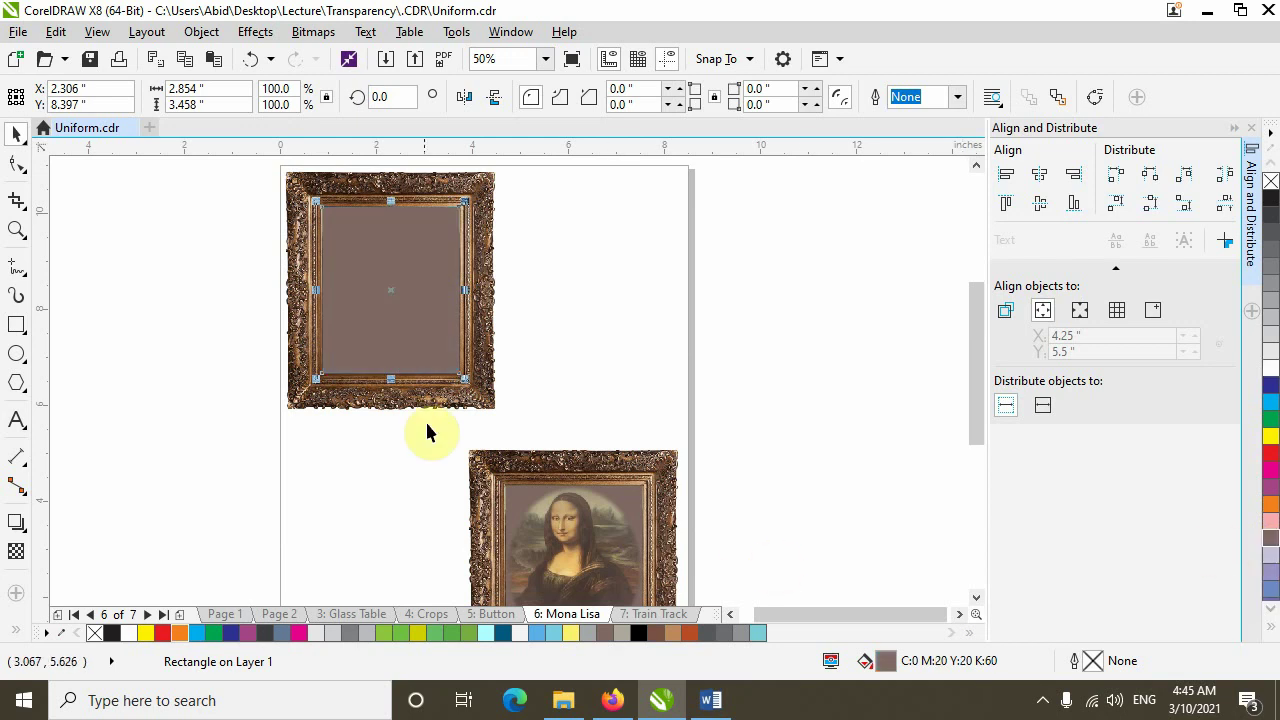
# Apply an elliptical fountain transparency to the brown rectangle
pyautogui.click(17, 553)
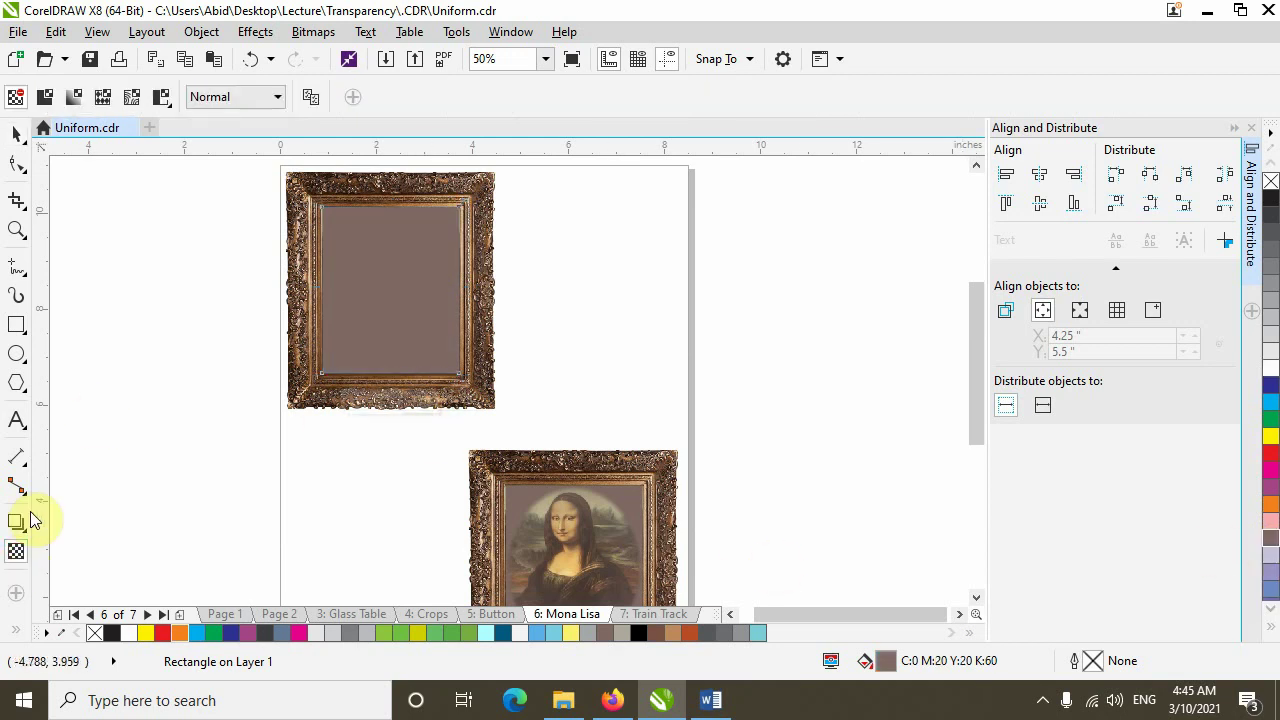
pyautogui.click(73, 97)
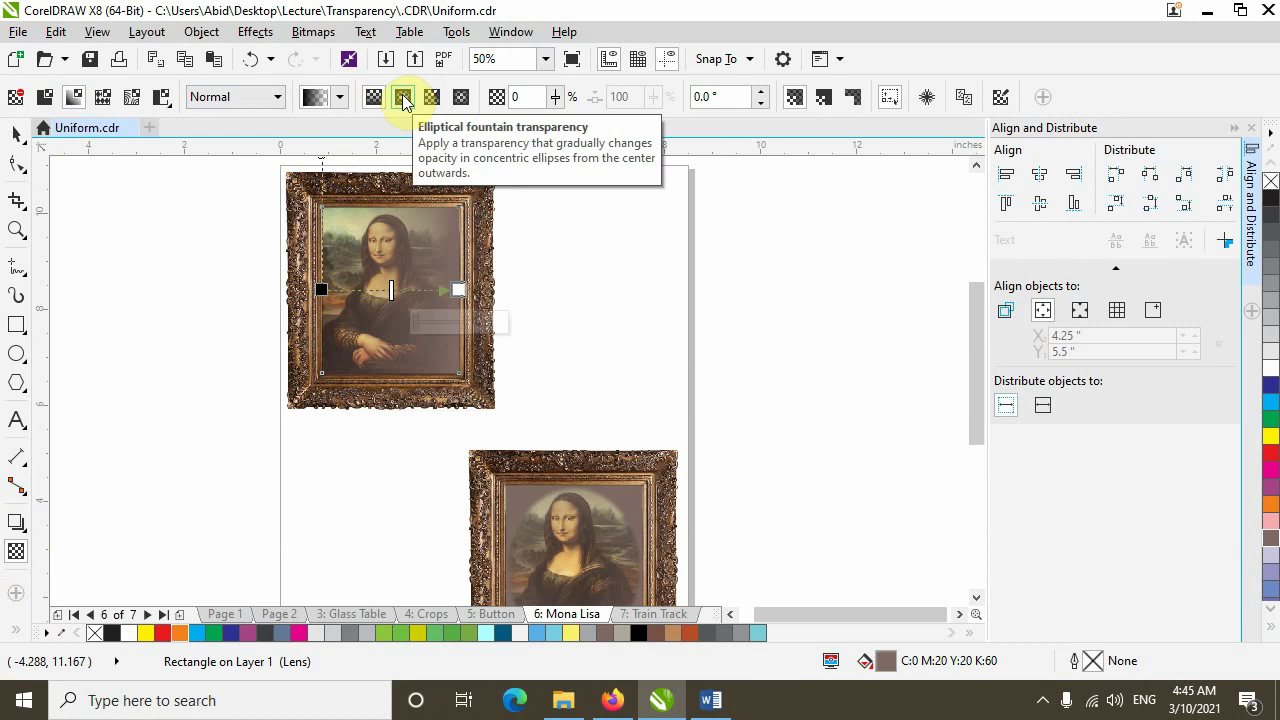
pyautogui.click(402, 96)
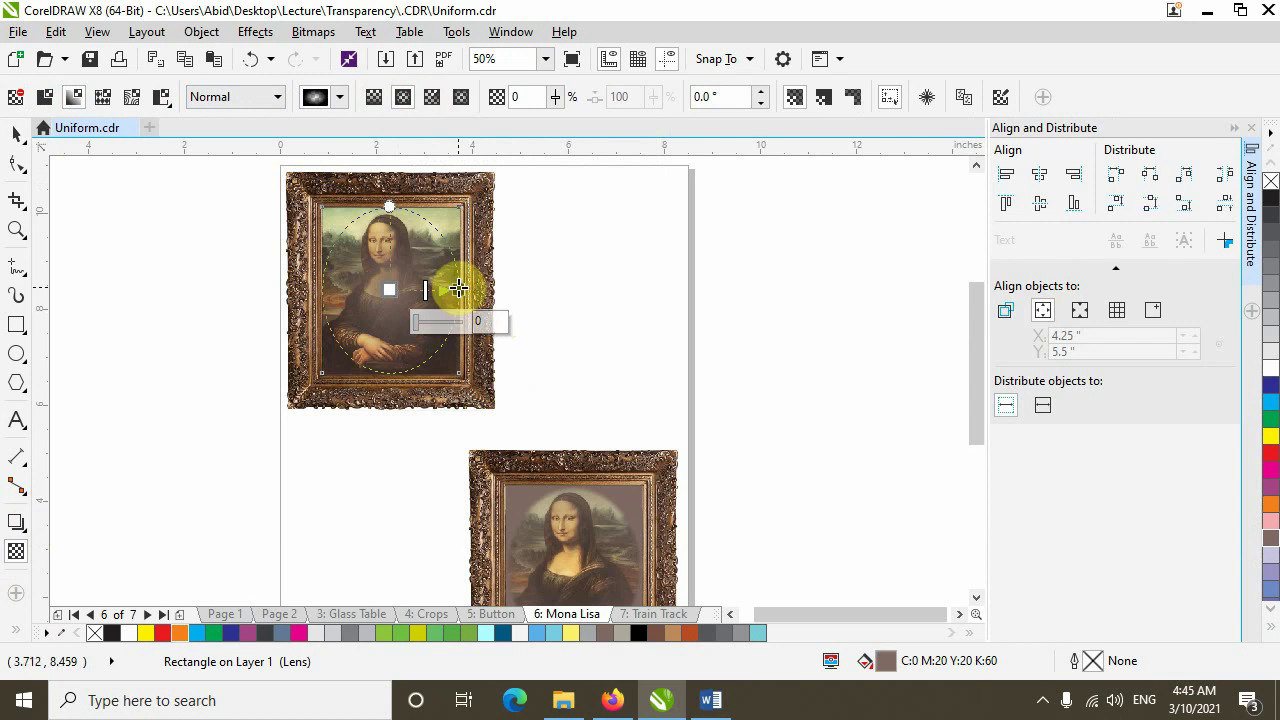
# Set the elliptical fade's outer node transparency to 0 and its centre node to 100, and shift the midpoint outward
pyautogui.moveTo(416, 321); pyautogui.dragTo(490, 328)
pyautogui.click(490, 321)
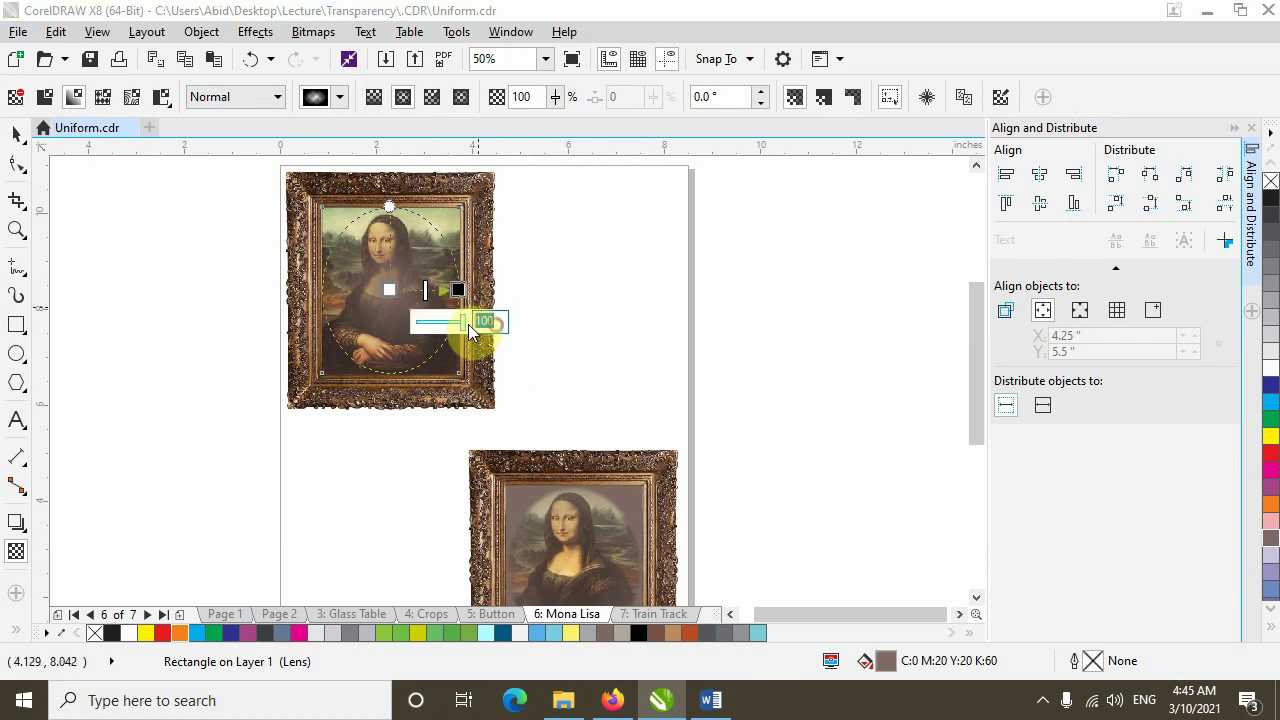
pyautogui.write('0')
pyautogui.press('Return')
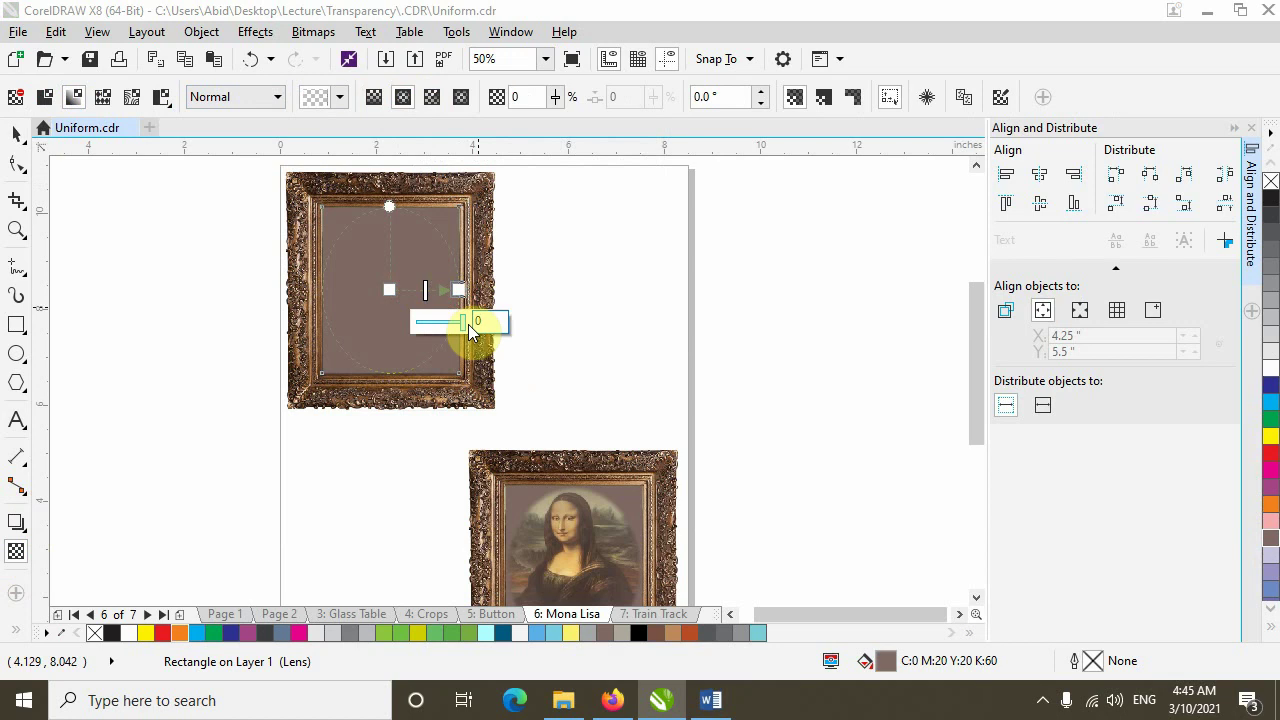
pyautogui.click(389, 290)
pyautogui.click(414, 320)
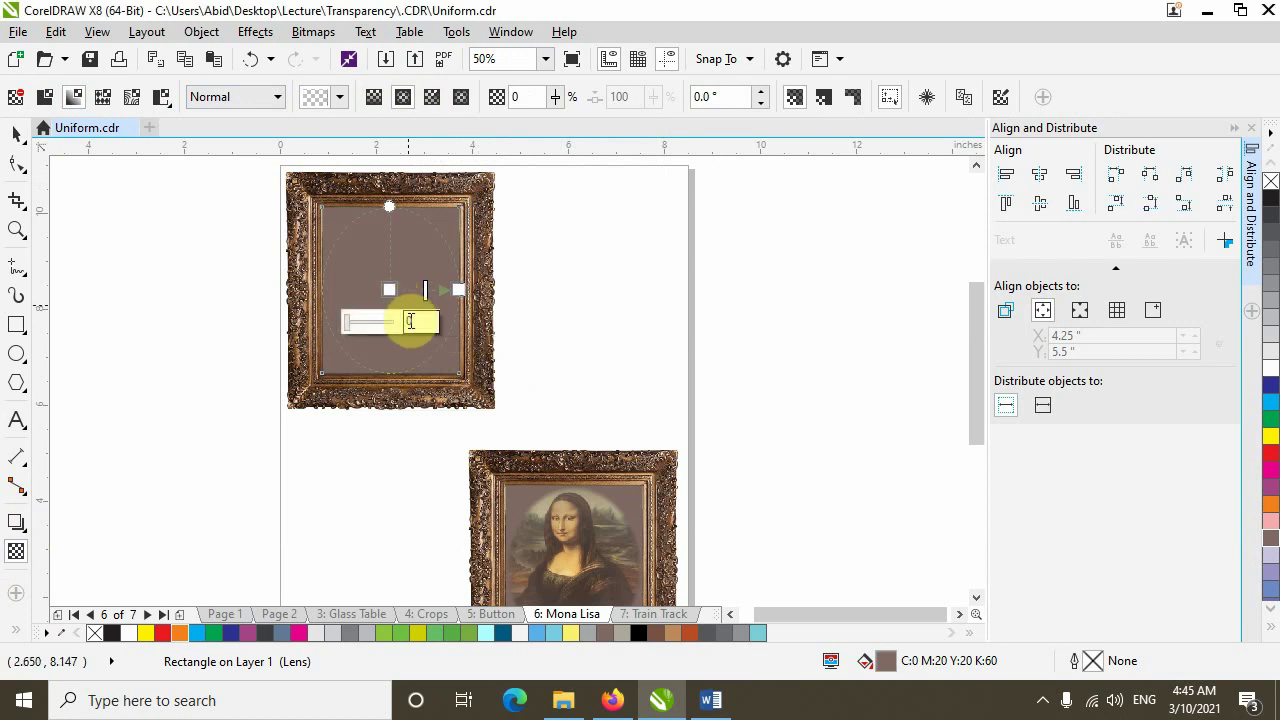
pyautogui.write('100')
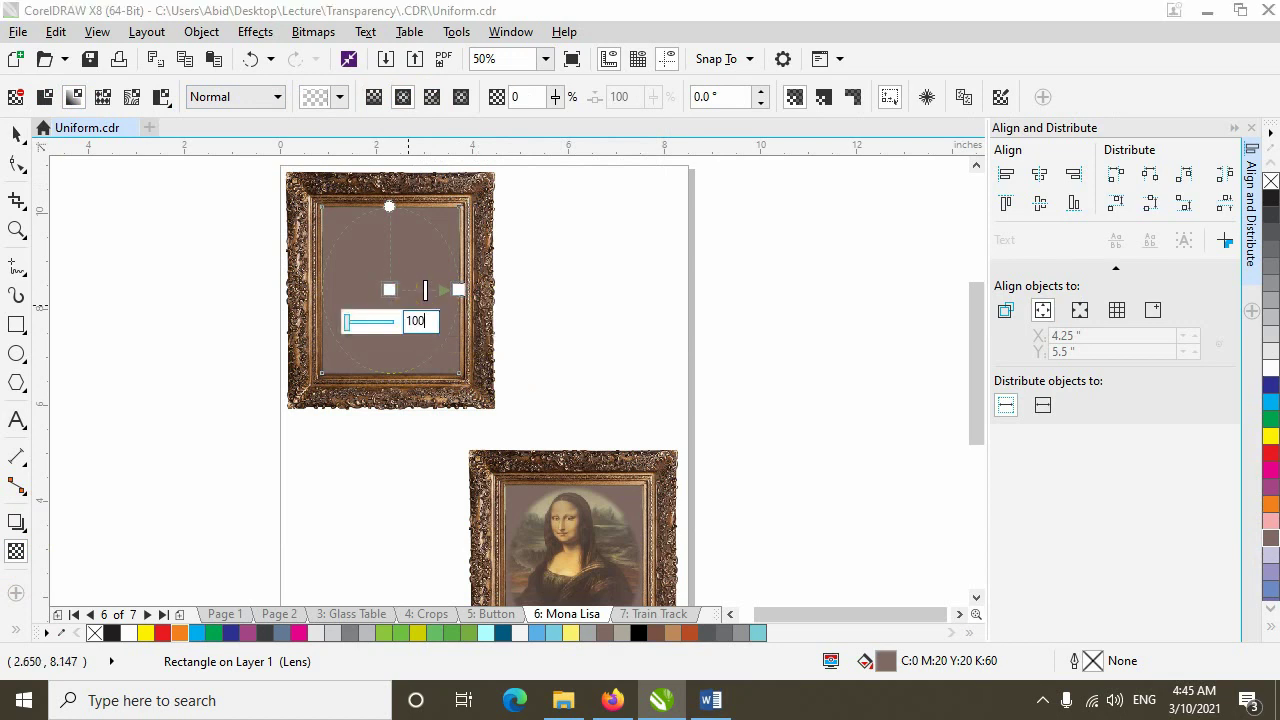
pyautogui.press('Return')
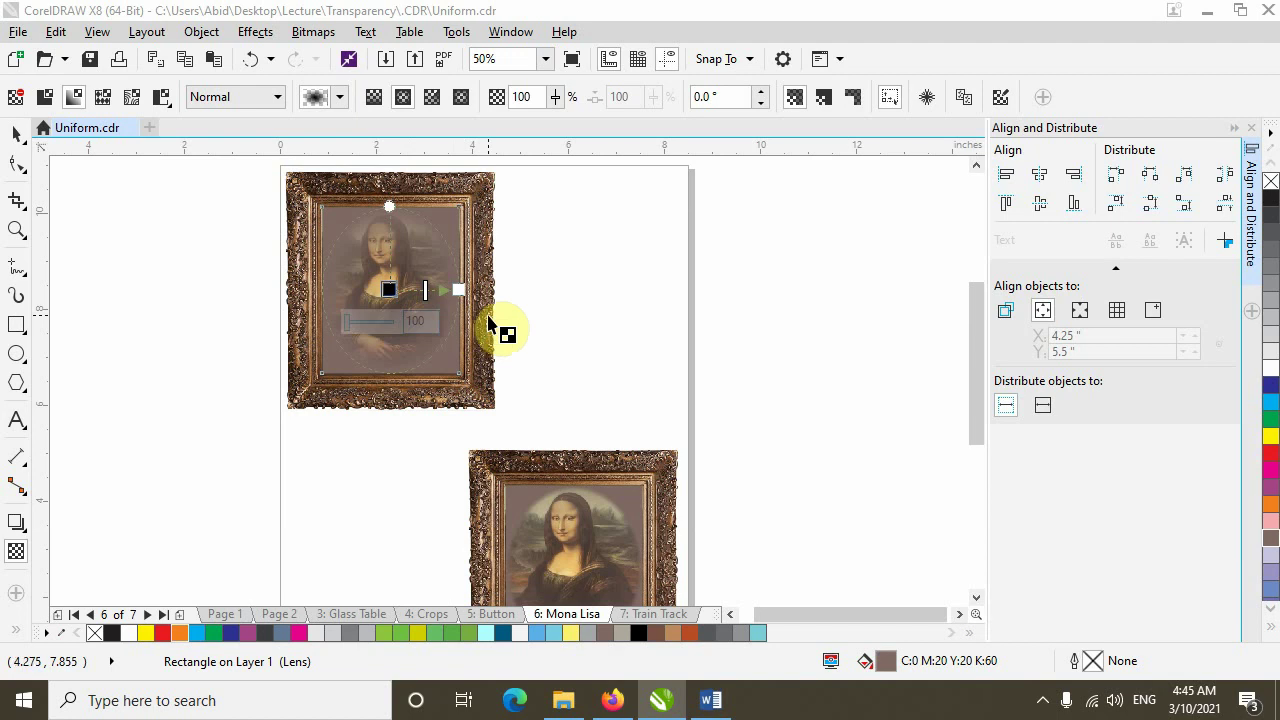
pyautogui.scroll(1, 428, 298)
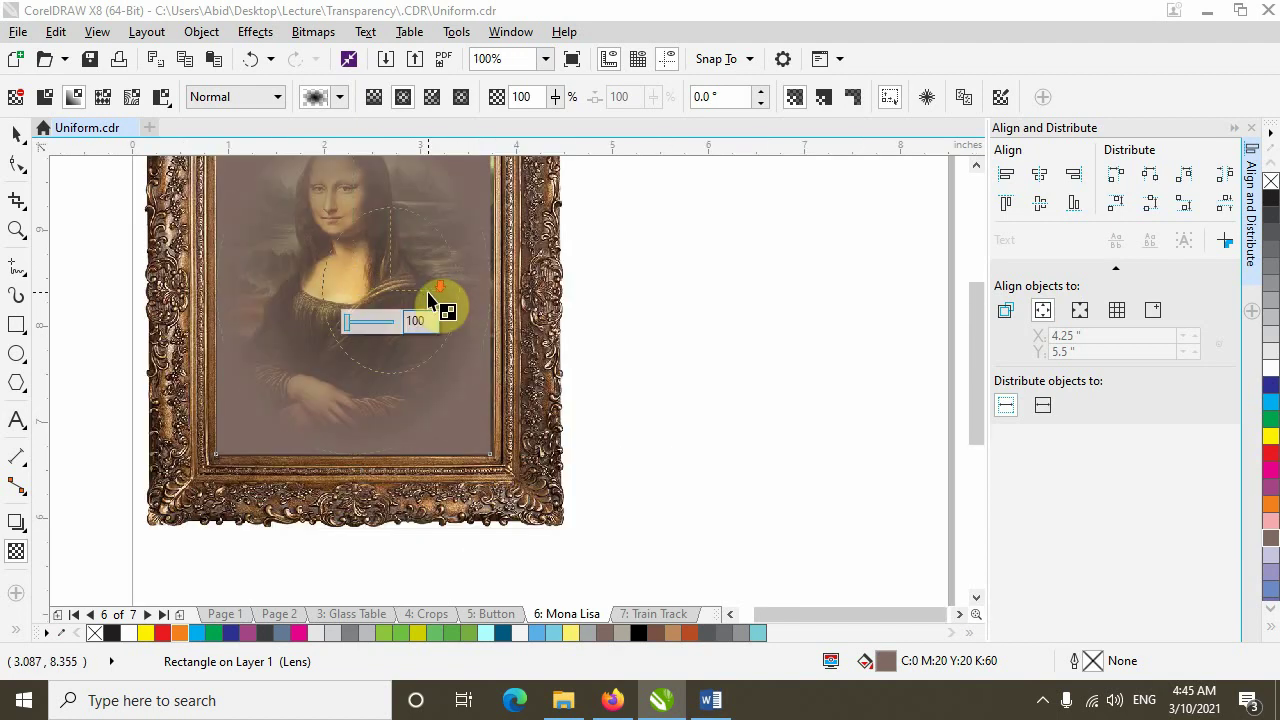
pyautogui.scroll(-1, 428, 298)
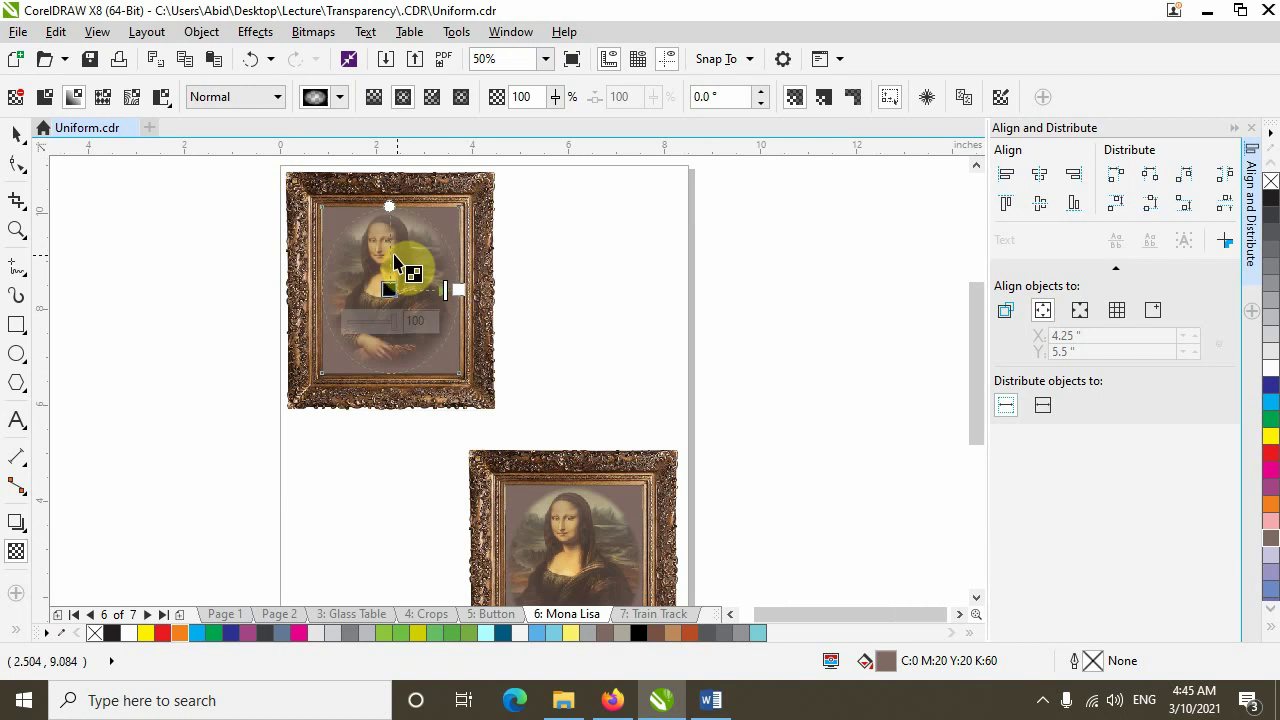
# Shift the elliptical fade's midpoint back toward the centre to soften the oval edge over the upper painting, and deselect the rectangle
pyautogui.moveTo(409, 314)
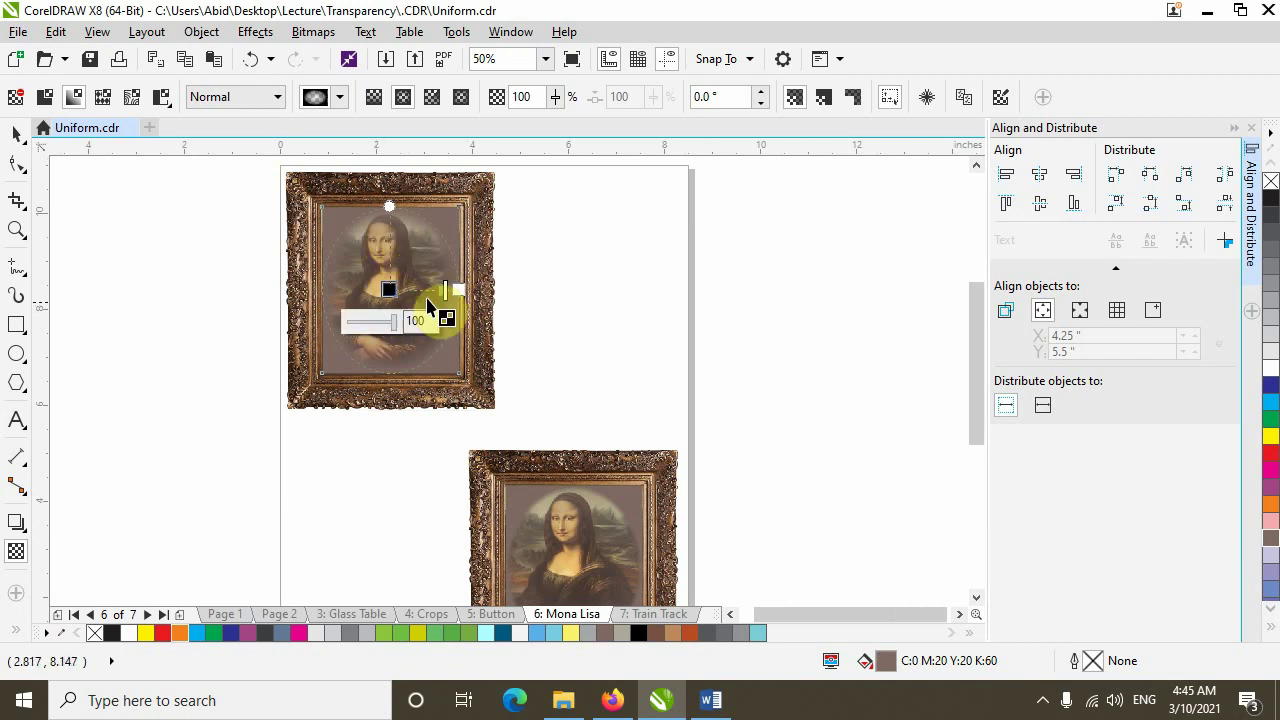
pyautogui.scroll(1, 443, 300)
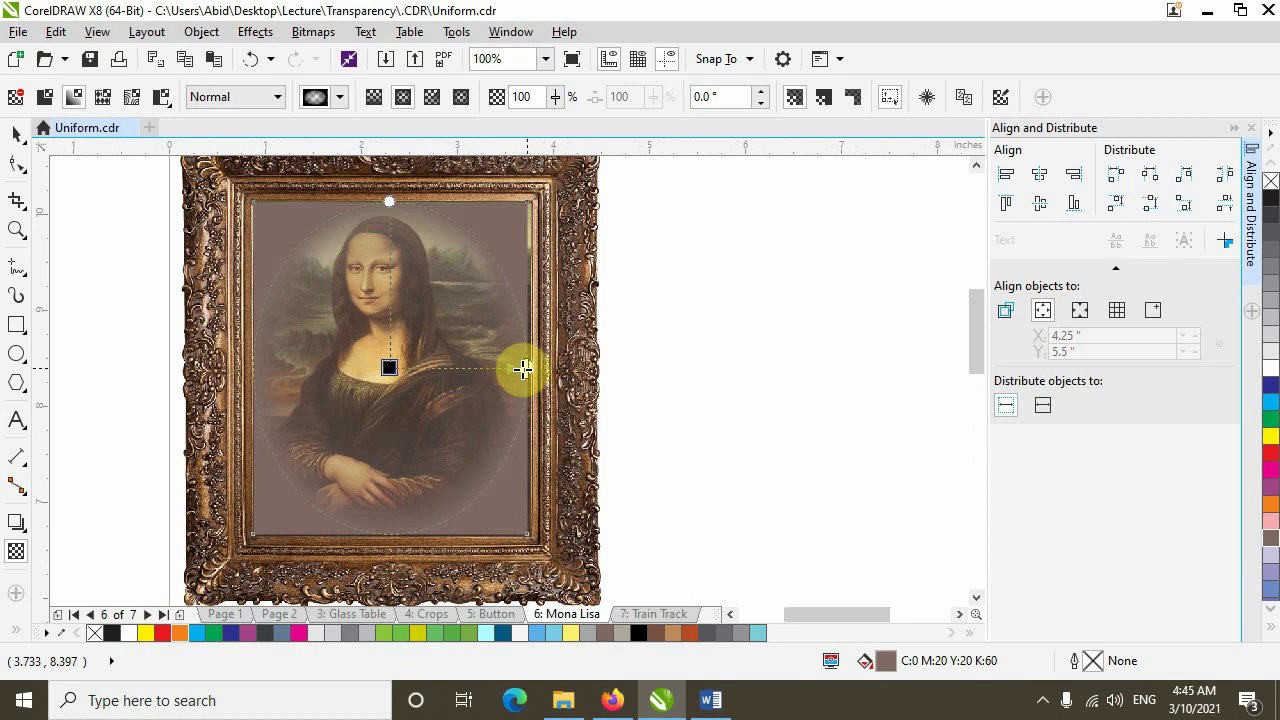
pyautogui.moveTo(523, 370); pyautogui.dragTo(514, 366)
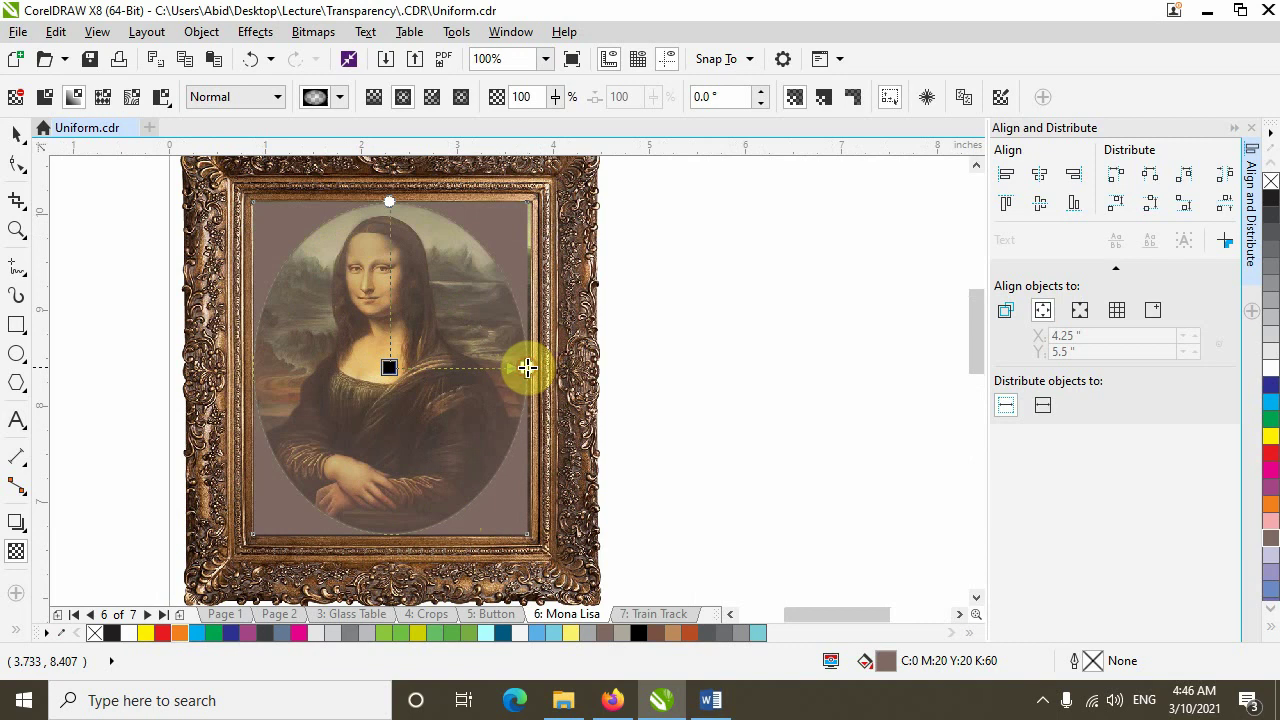
pyautogui.moveTo(514, 368); pyautogui.dragTo(437, 370)
pyautogui.scroll(-3, 437, 370)
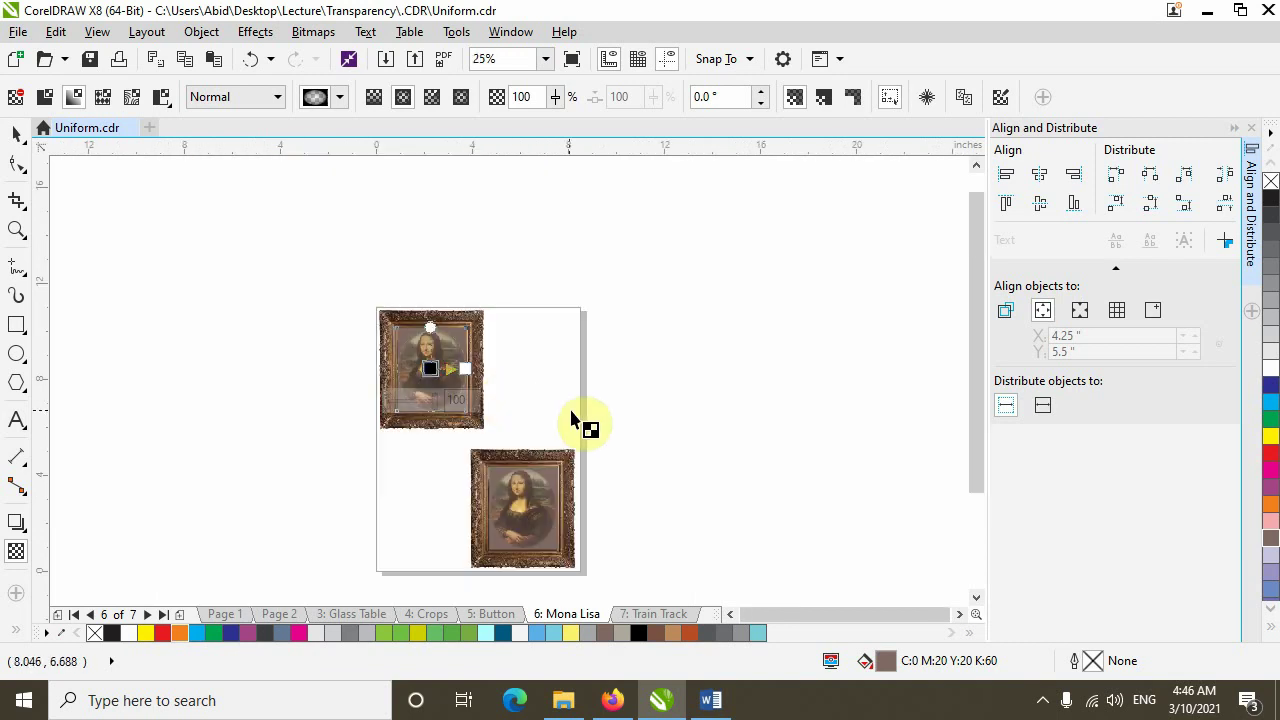
pyautogui.scroll(-1, 571, 423)
pyautogui.click(17, 133)
pyautogui.click(545, 289)
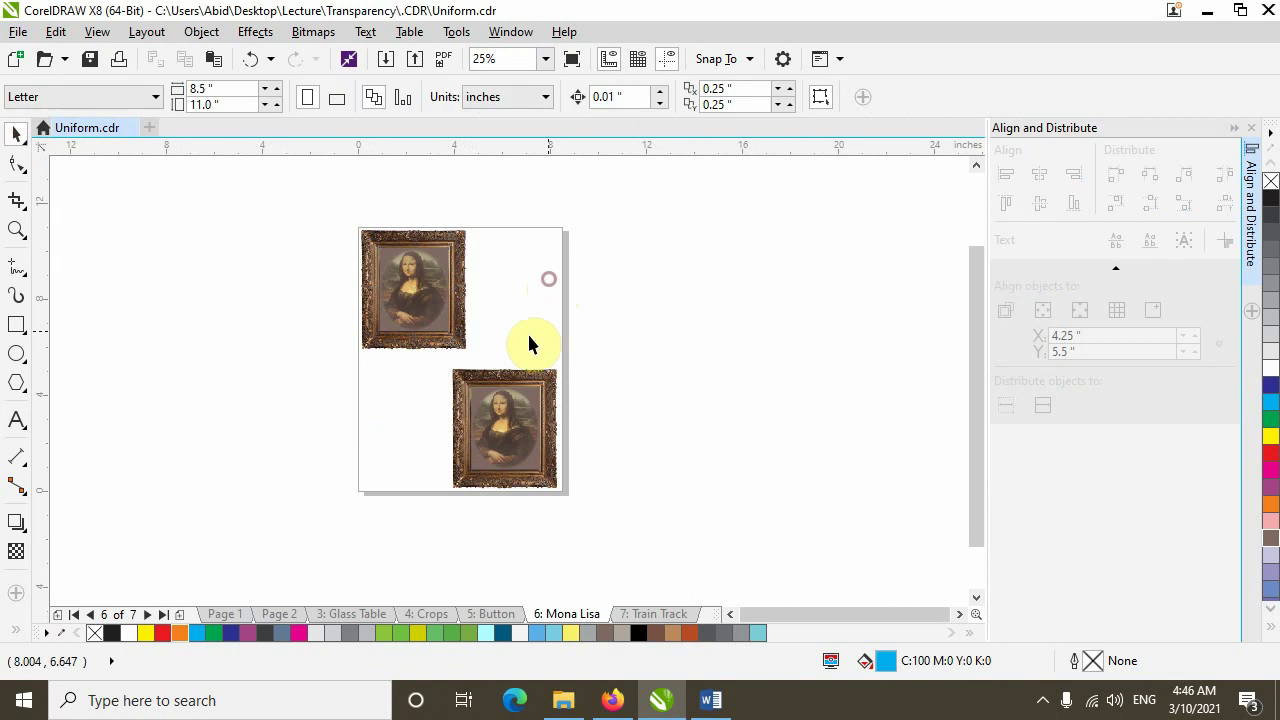
pyautogui.scroll(1, 410, 287)
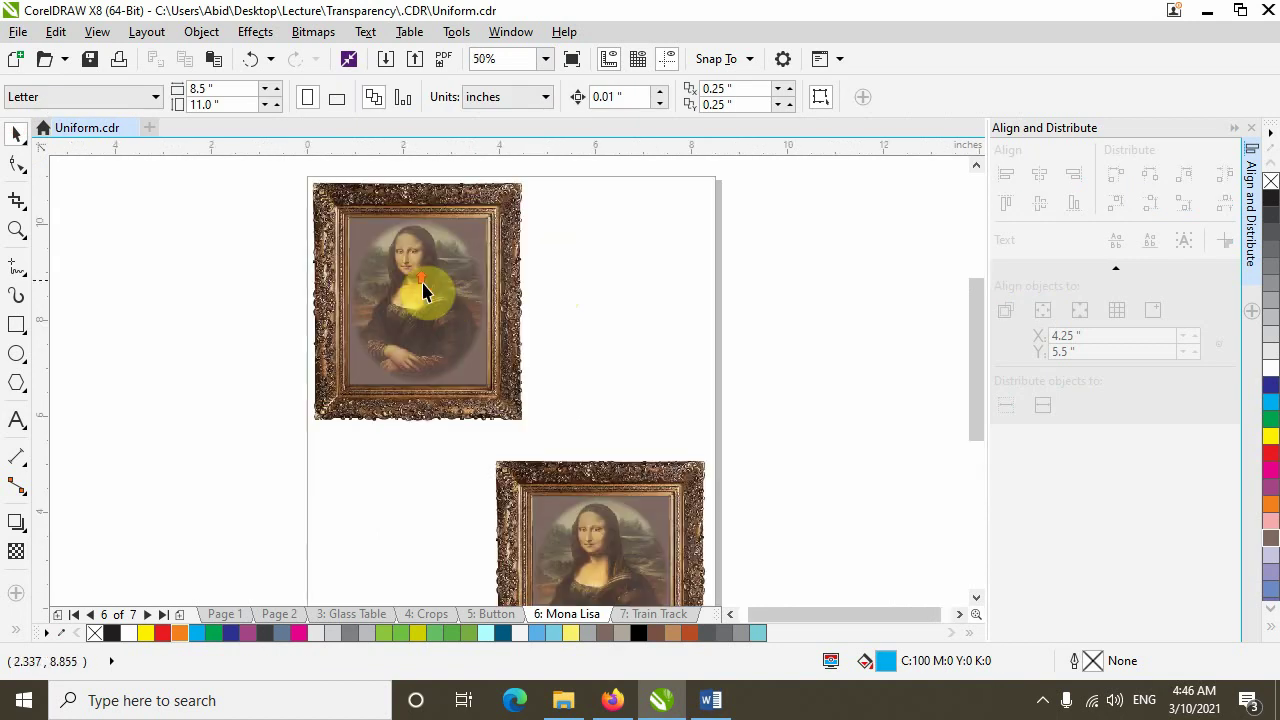